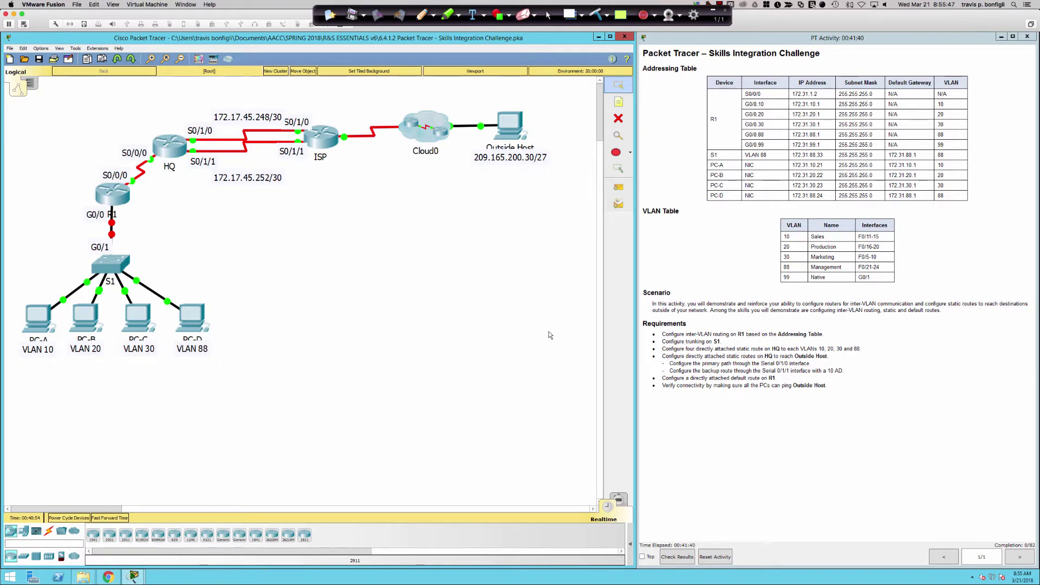
Review the inter-VLAN routing requirement and R1's interface rows, including G0/0.10 to G0/0.99, in the addressing table
{"action": "left_click_drag", "start_coordinate": [660, 334], "coordinate": [831, 334]}
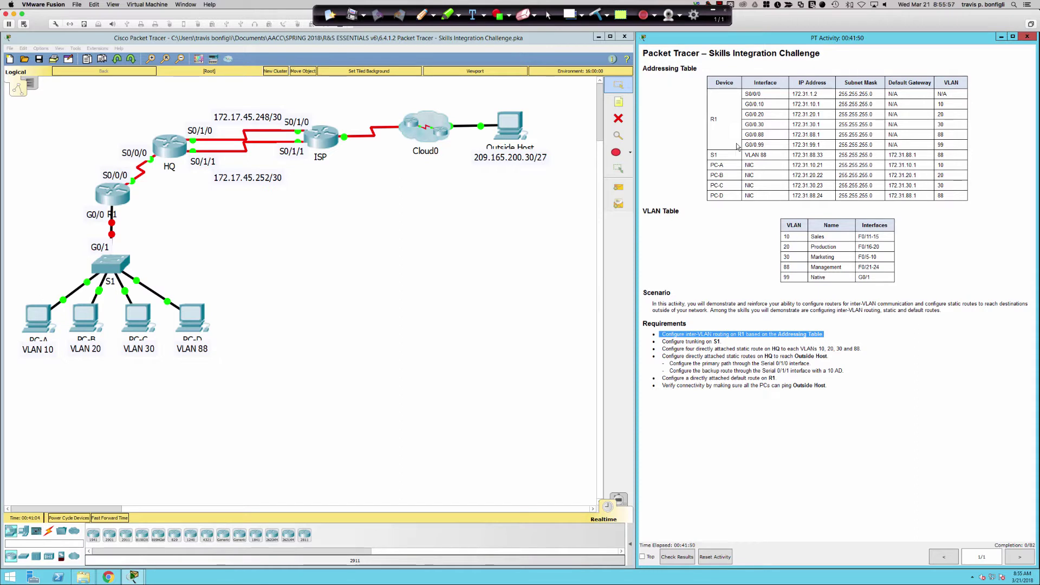
{"action": "double_click", "coordinate": [714, 119]}
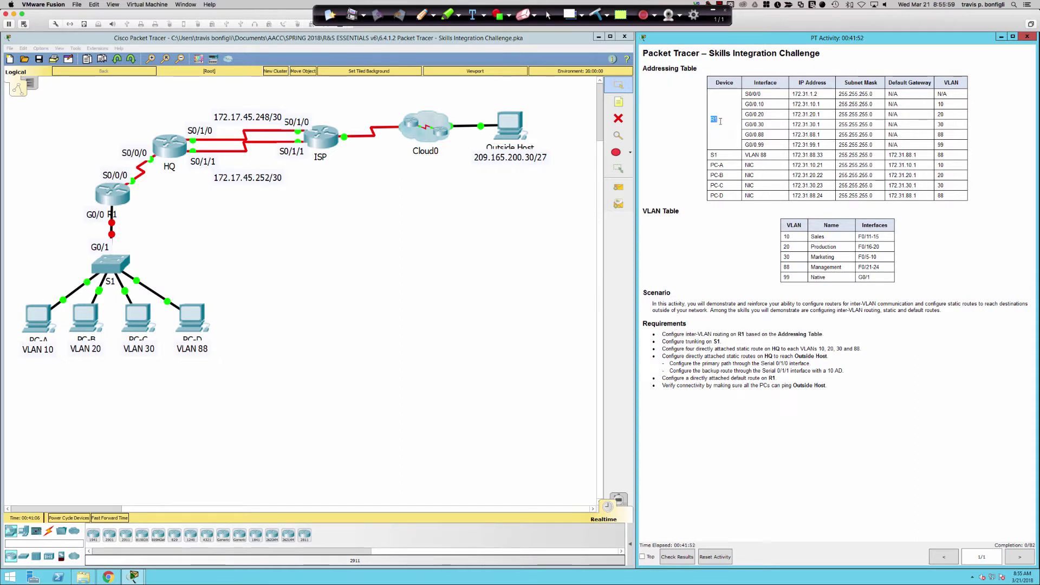
{"action": "left_click", "coordinate": [763, 144]}
{"action": "left_click_drag", "start_coordinate": [762, 144], "coordinate": [743, 104]}
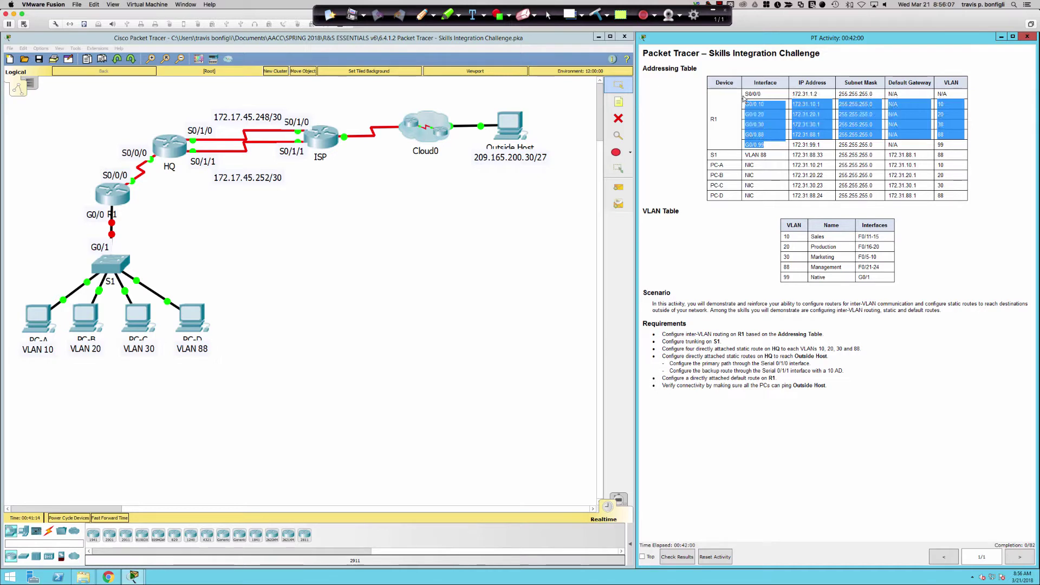
{"action": "left_click", "coordinate": [746, 96]}
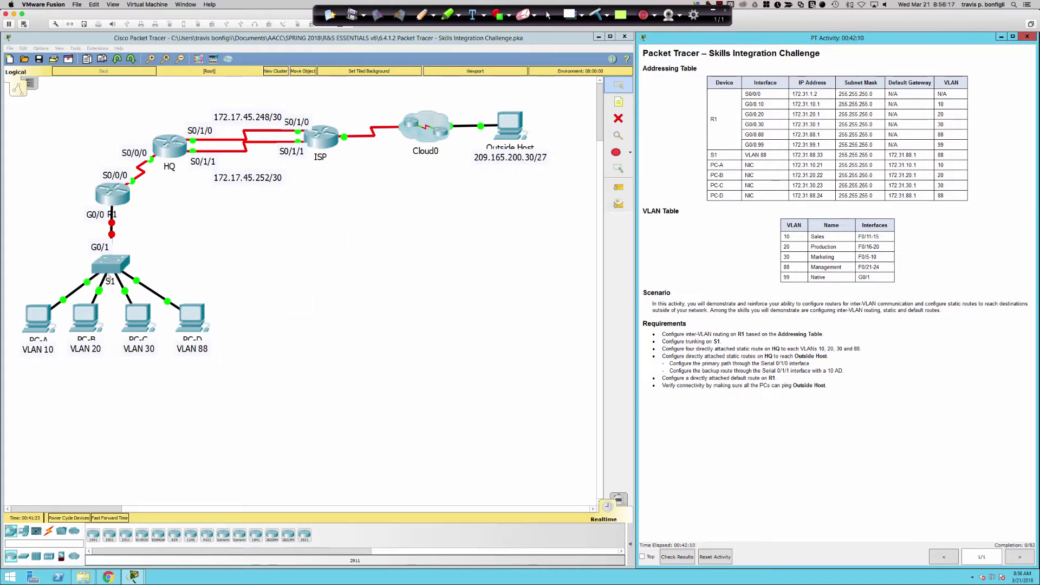
Open router R1's command-line interface and enlarge its window over the topology
{"action": "left_click", "coordinate": [111, 197]}
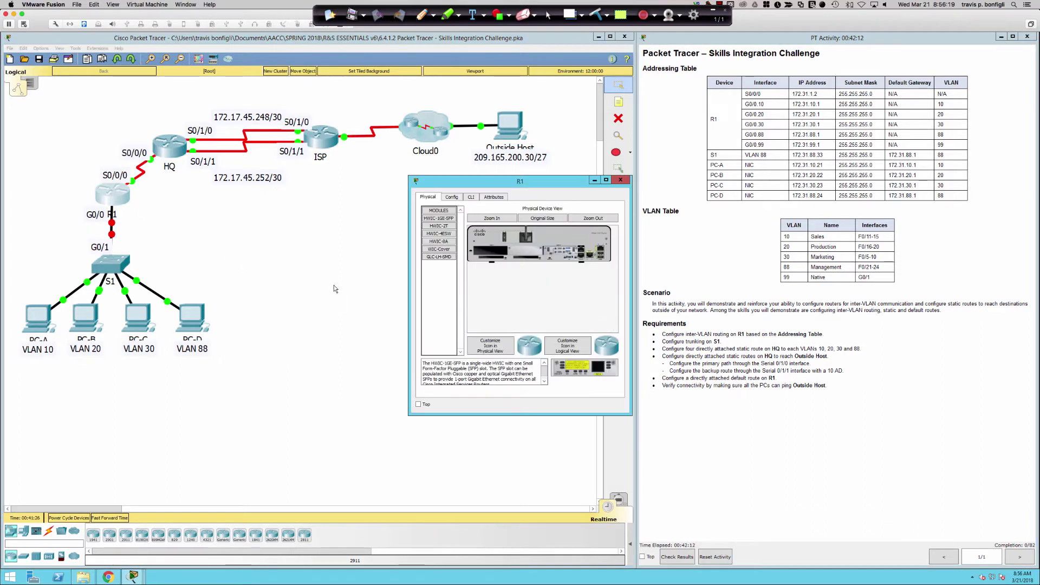
{"action": "left_click", "coordinate": [470, 197]}
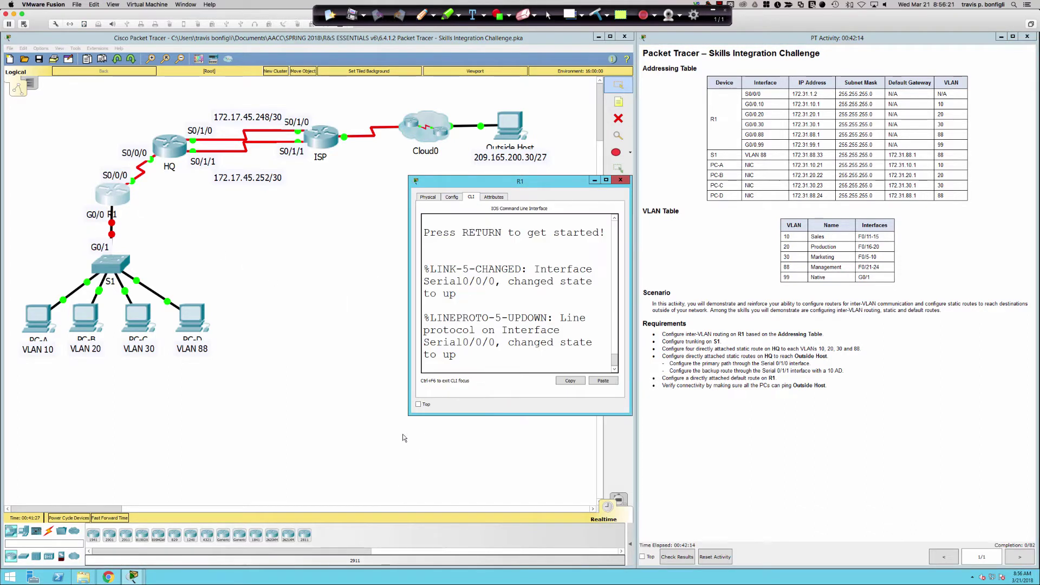
{"action": "mouse_move", "coordinate": [632, 176]}
{"action": "left_mouse_down"}
{"action": "mouse_move", "coordinate": [403, 420]}
{"action": "mouse_move", "coordinate": [120, 526]}
{"action": "mouse_move", "coordinate": [26, 547]}
{"action": "left_mouse_up"}
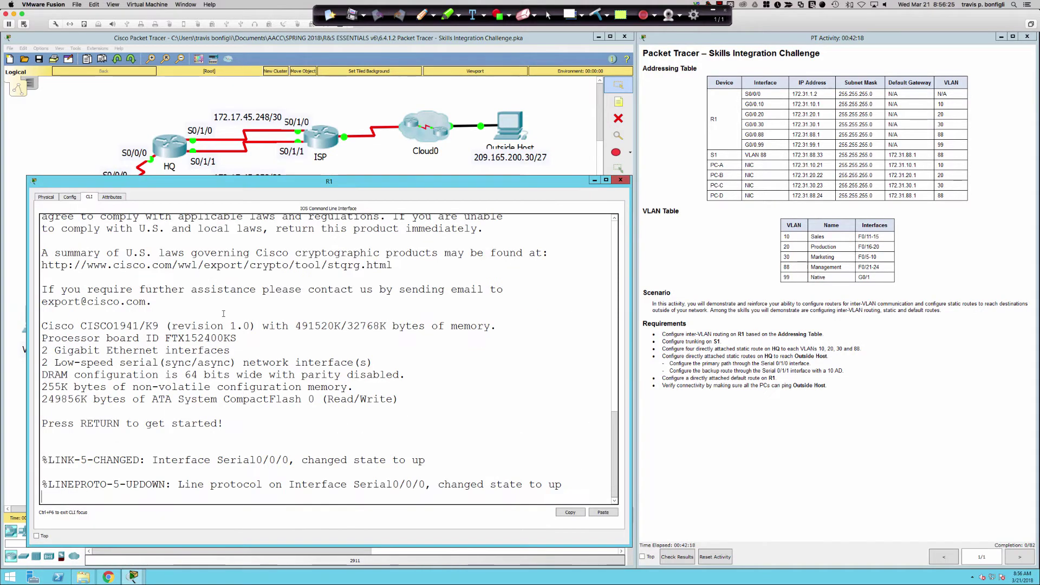
{"action": "left_click_drag", "start_coordinate": [423, 185], "coordinate": [404, 199]}
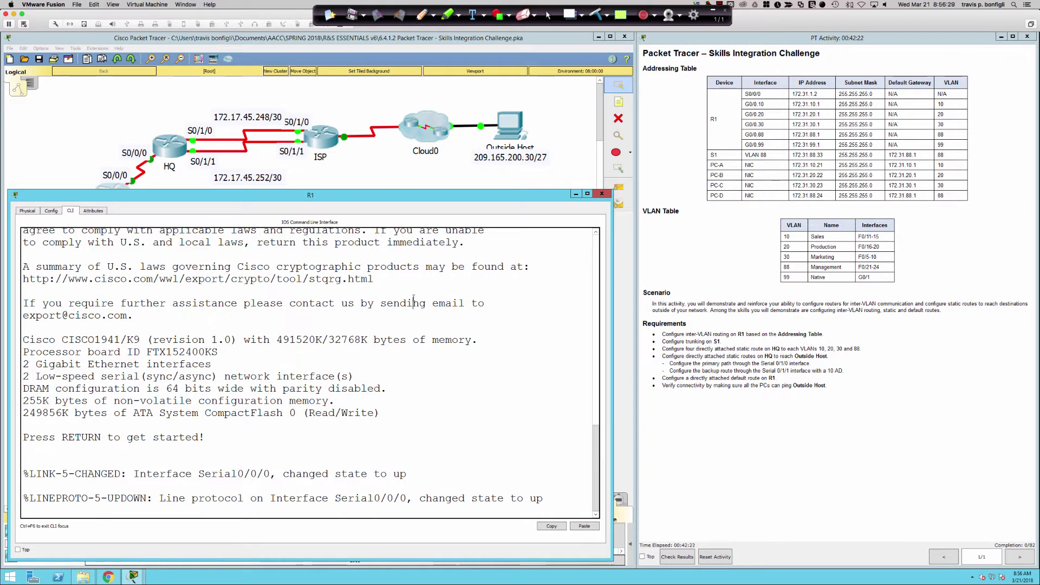
Start the R1 console session and enter privileged EXEC mode with enable
{"action": "key", "text": "Return"}
{"action": "key", "text": "Return"}
{"action": "key", "text": "Return"}
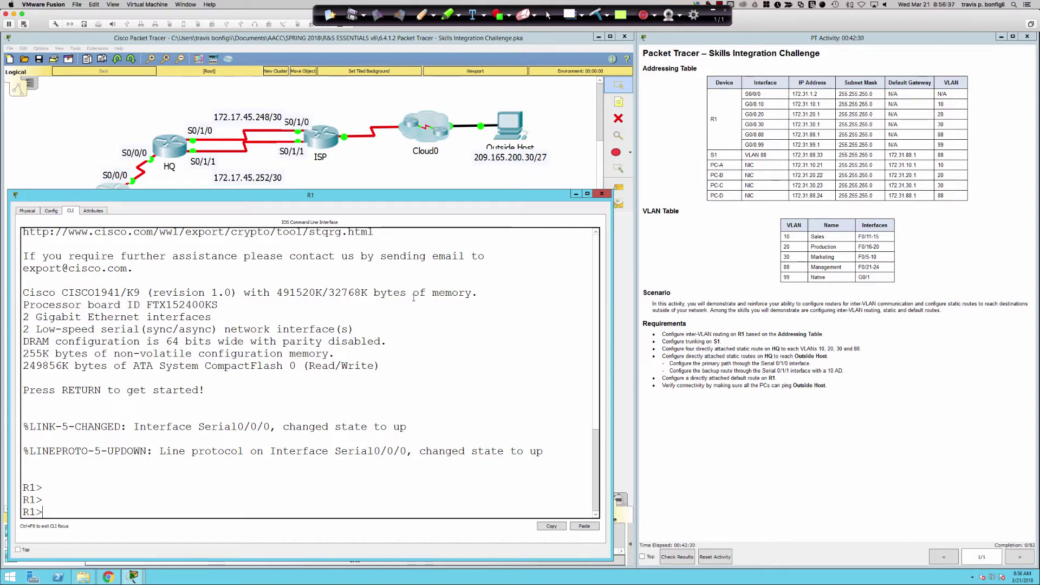
{"action": "type", "text": "en"}
{"action": "key", "text": "Tab"}
{"action": "key", "text": "Return"}
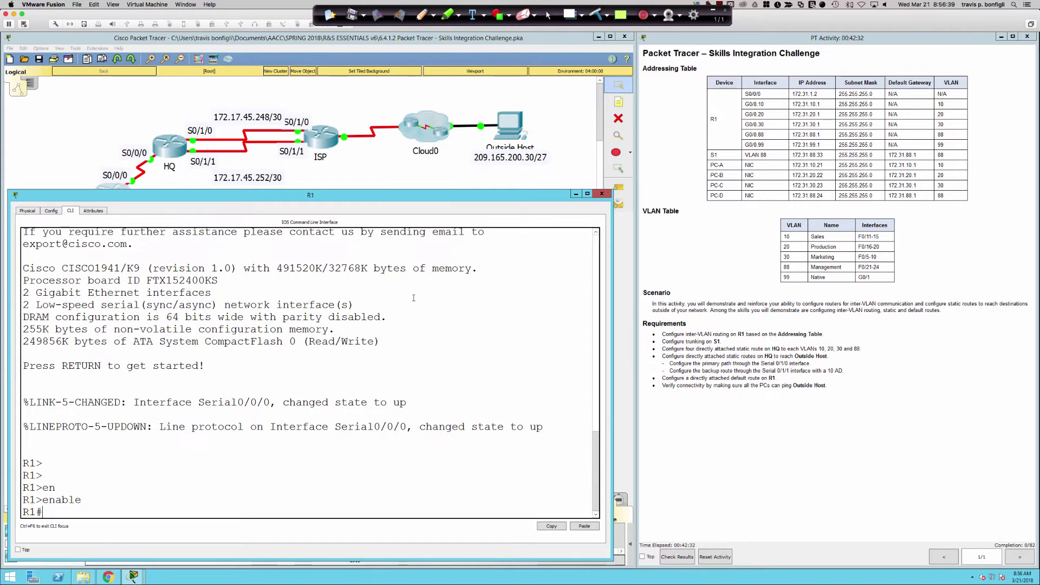
List R1's interfaces with show ip interface brief and ping 172.31.1.1 to test the link to HQ
{"action": "type", "text": "sh i p int bri"}
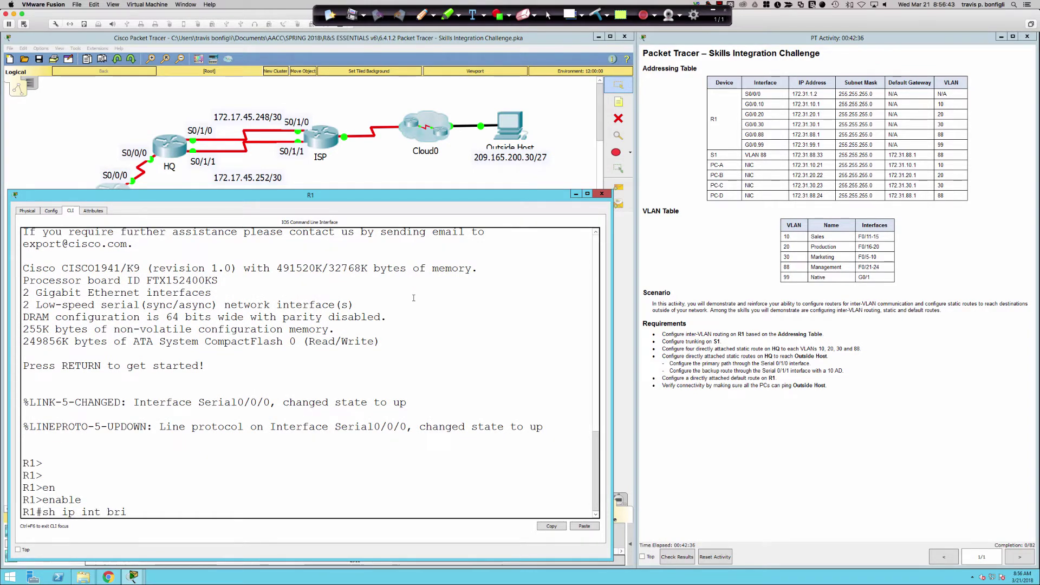
{"action": "key", "text": "Return"}
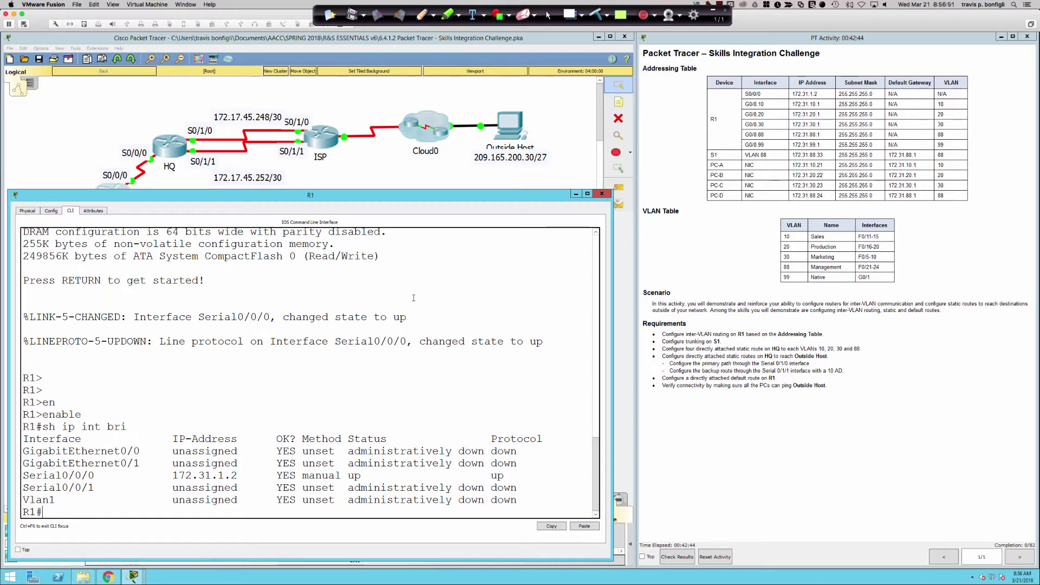
{"action": "type", "text": "ping 172."}
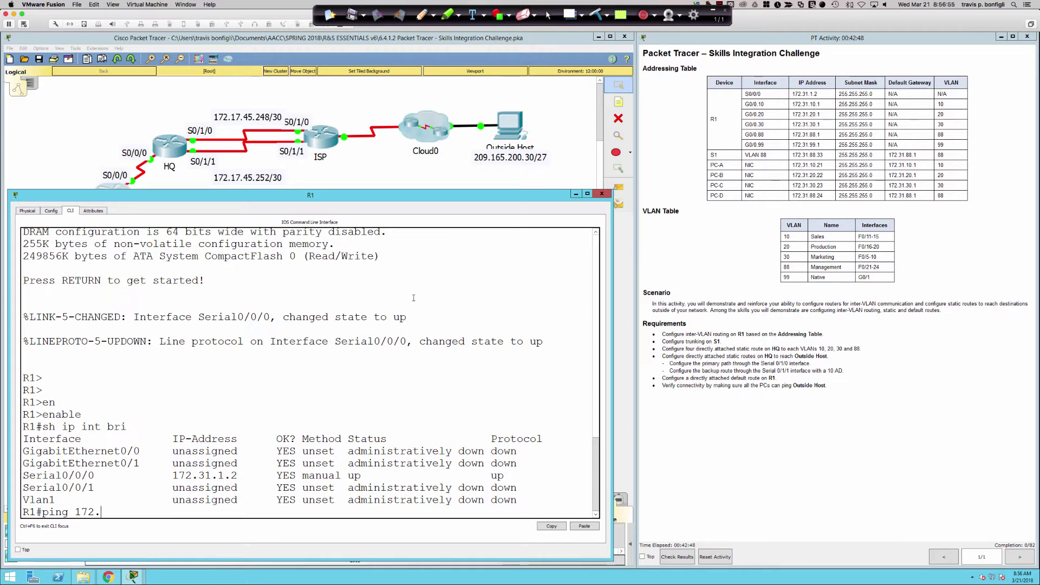
{"action": "type", "text": "31."}
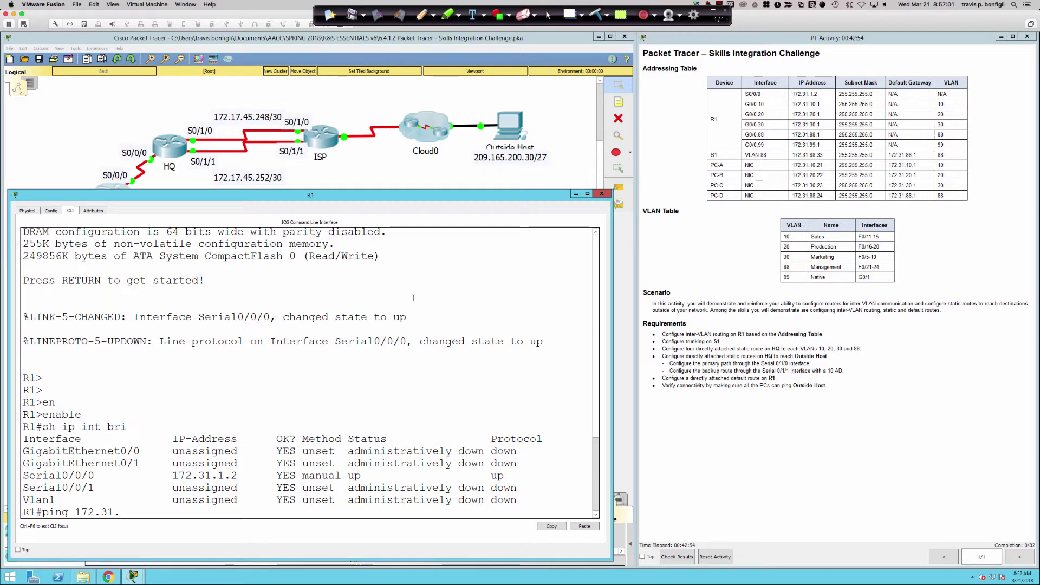
{"action": "type", "text": "1.1"}
{"action": "key", "text": "Return"}
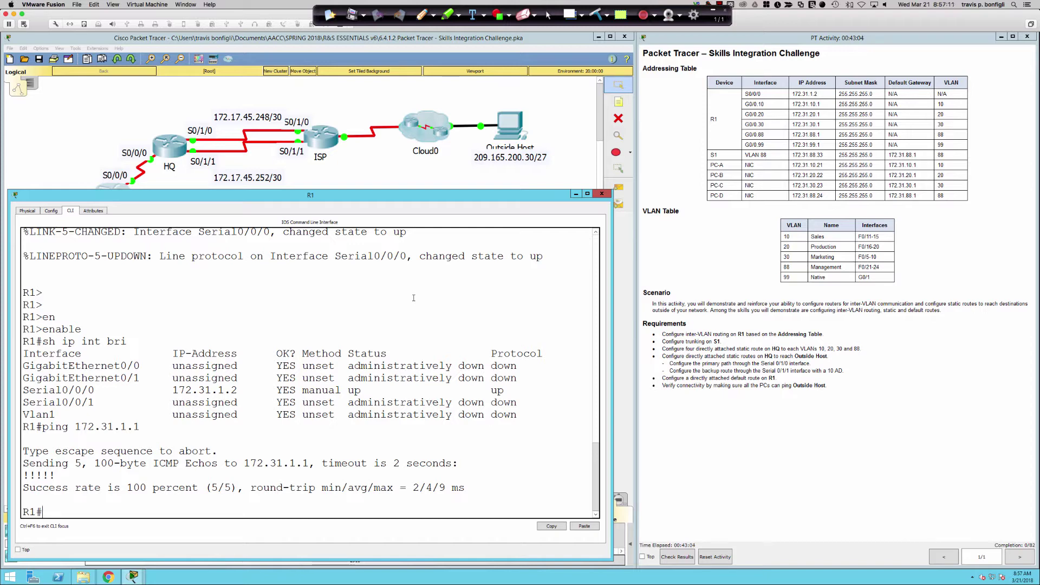
Enter global configuration mode on R1 and create subinterface gi0/0.10
{"action": "left_click", "coordinate": [137, 186]}
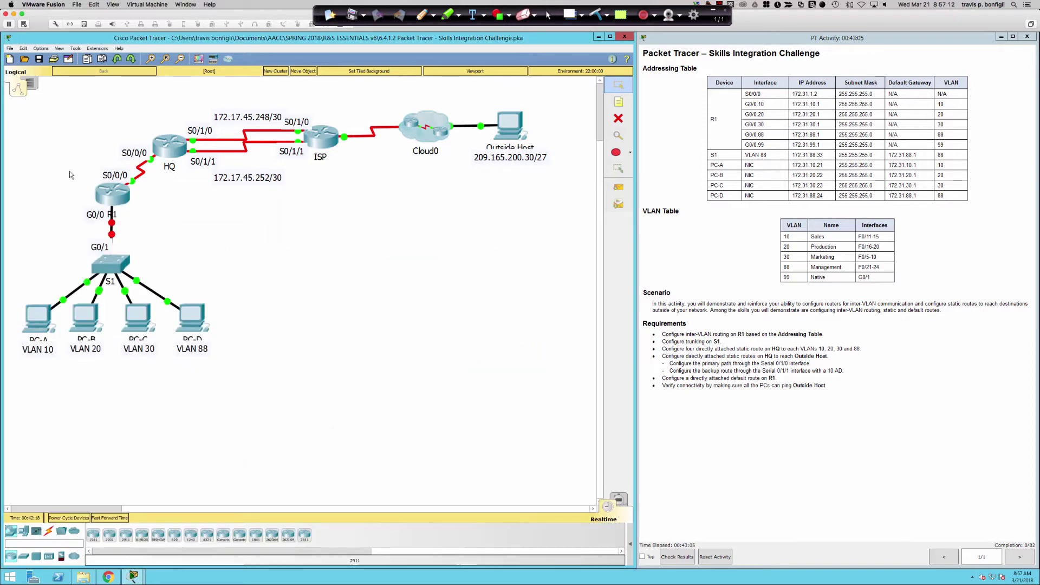
{"action": "left_click", "coordinate": [111, 195]}
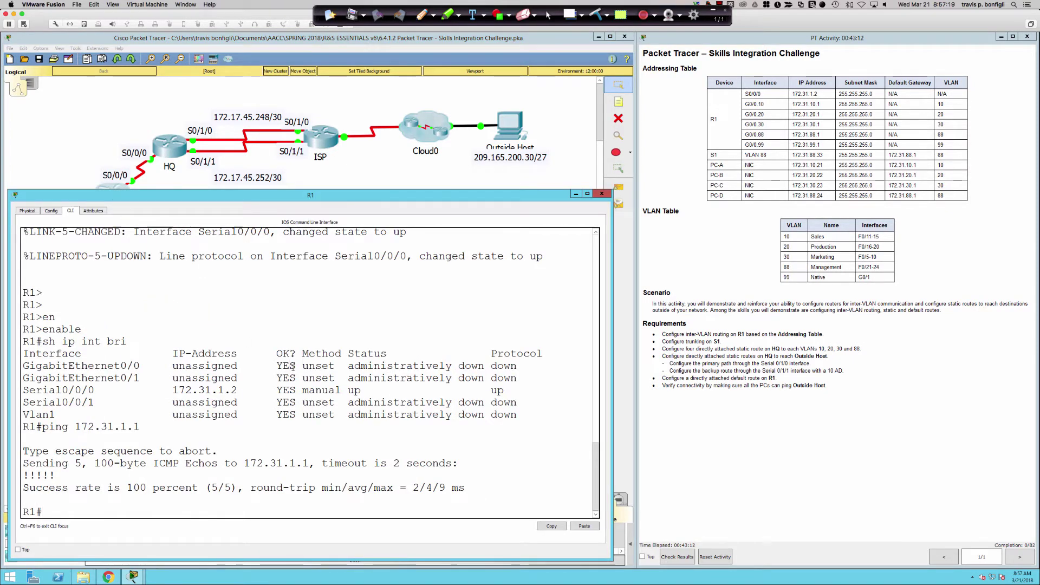
{"action": "key", "text": "Return"}
{"action": "key", "text": "Return"}
{"action": "type", "text": "conf t"}
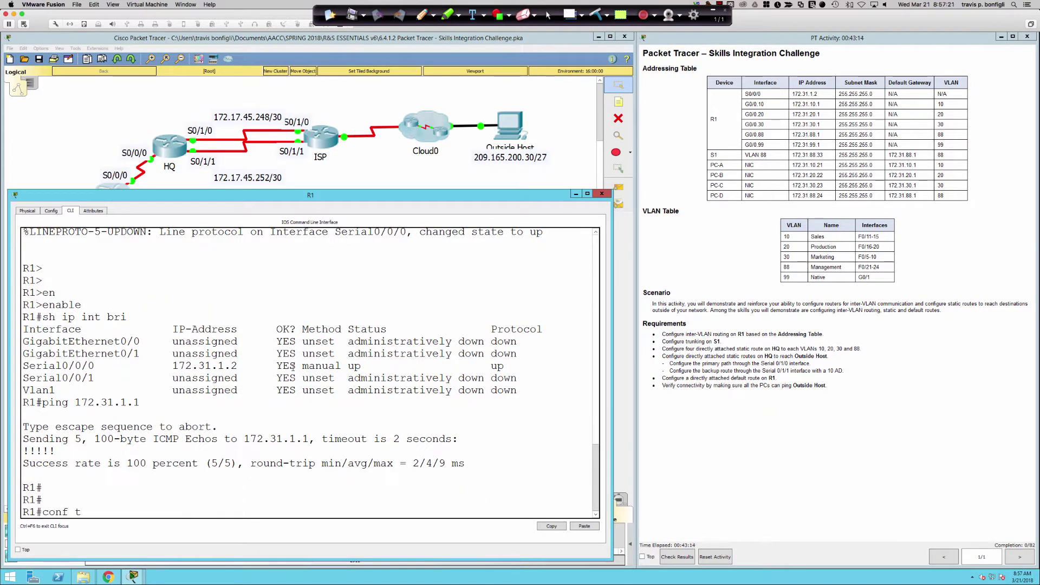
{"action": "key", "text": "Return"}
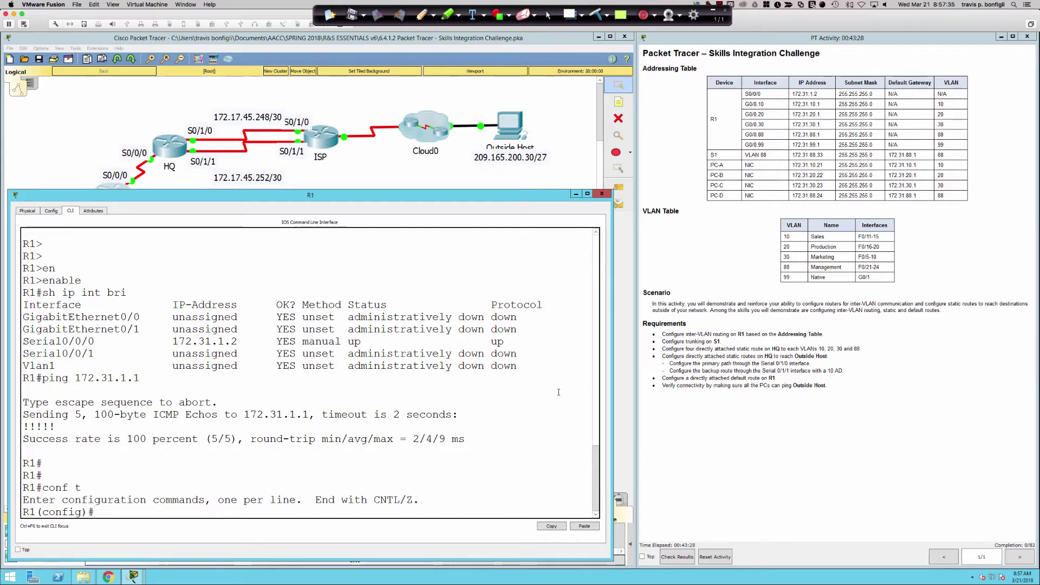
{"action": "type", "text": "int gi0/0."}
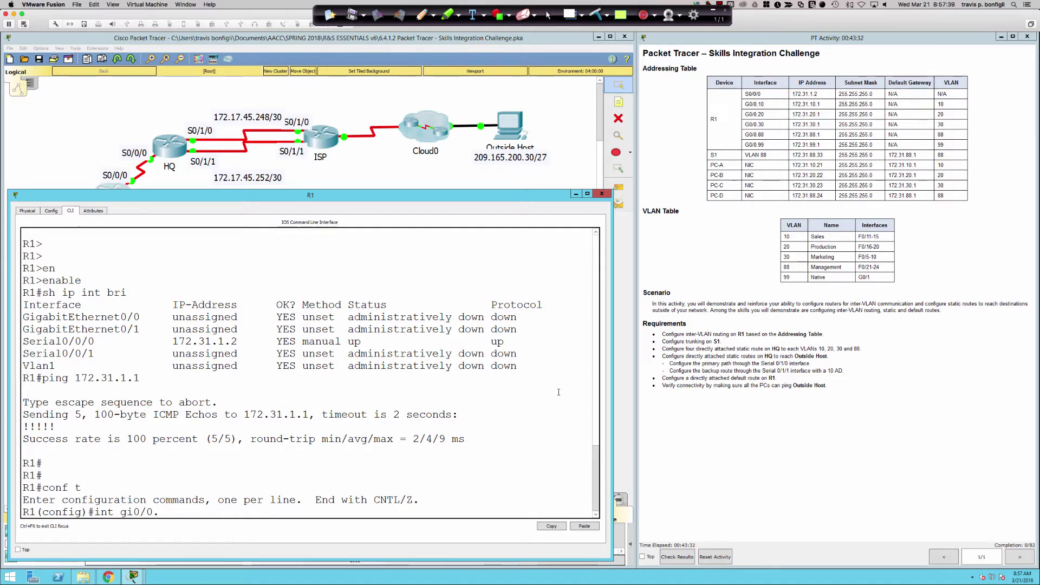
{"action": "type", "text": "10"}
{"action": "key", "text": "Return"}
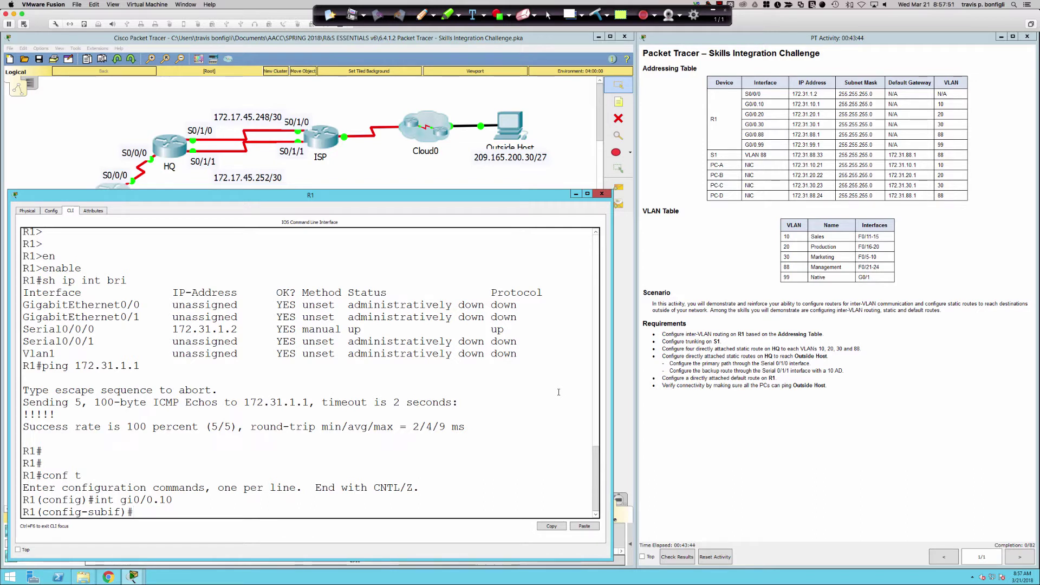
Try to assign IP address 172.31.10.1 with mask 255.255.255.0 to subinterface gi0/0.10
{"action": "type", "text": "ip add 172."}
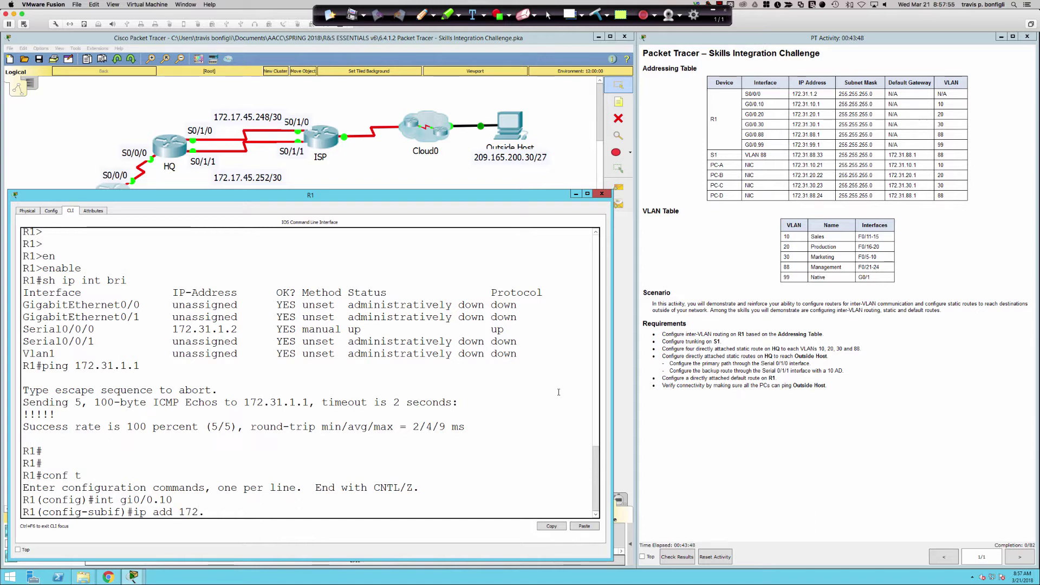
{"action": "type", "text": "31.10.1"}
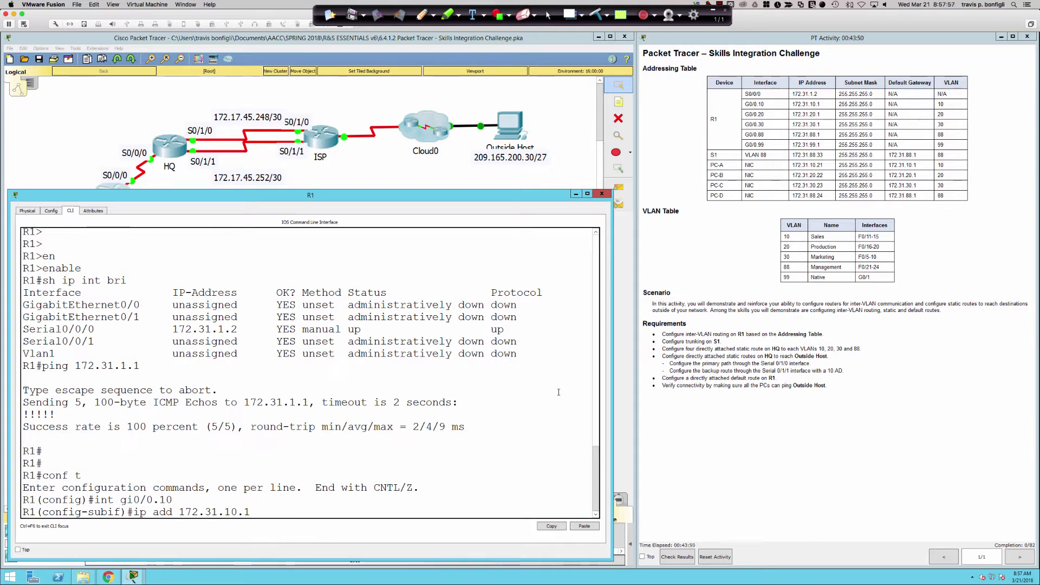
{"action": "type", "text": " 255"}
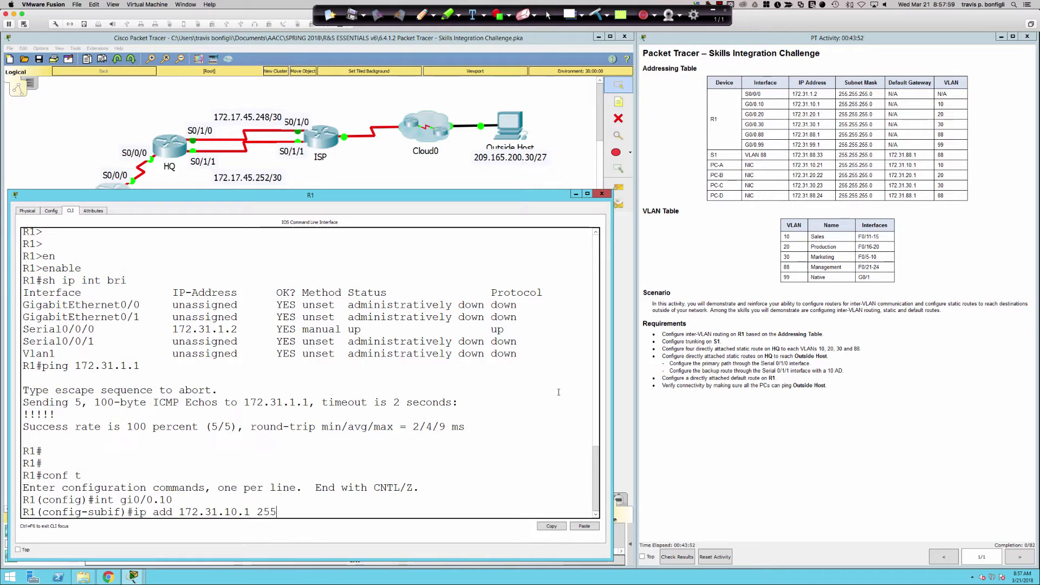
{"action": "type", "text": ".255.255.0"}
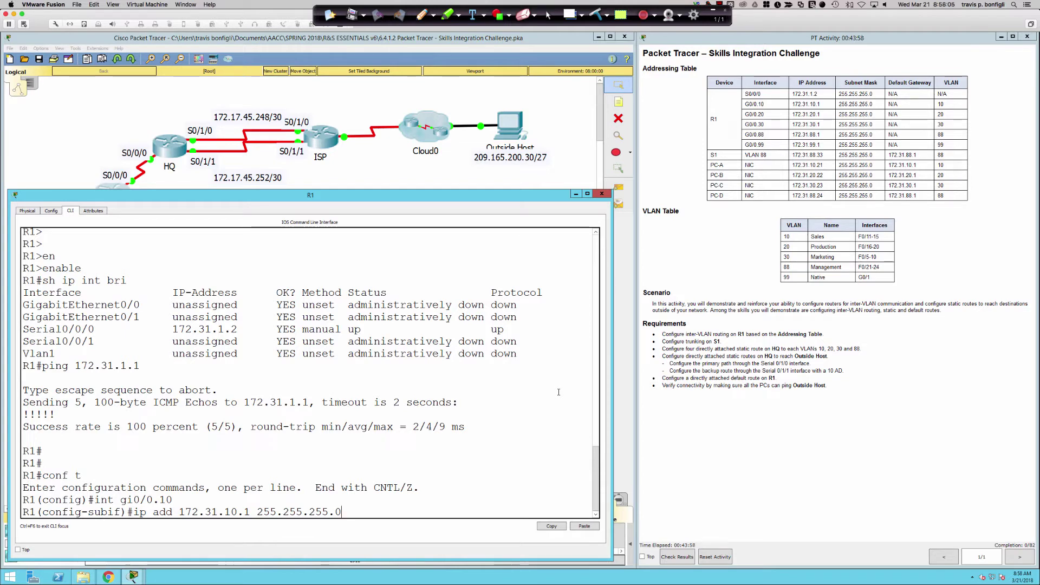
{"action": "key", "text": "Return"}
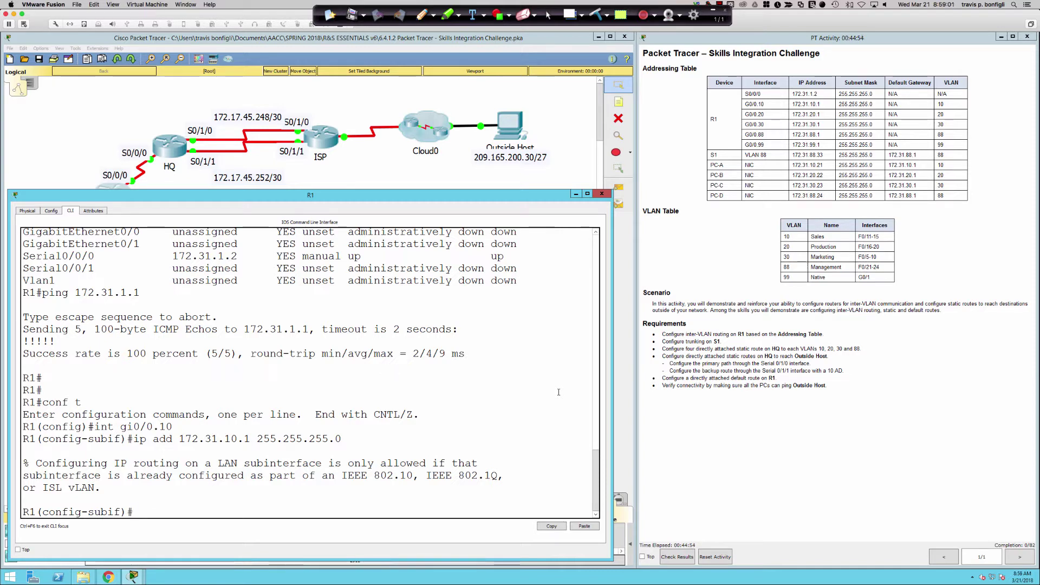
Set the encapsulation of R1's subinterface gi0/0.10 to dot1Q with VLAN ID 10
{"action": "type", "text": "en"}
{"action": "key", "text": "Tab"}
{"action": "type", "text": "dot"}
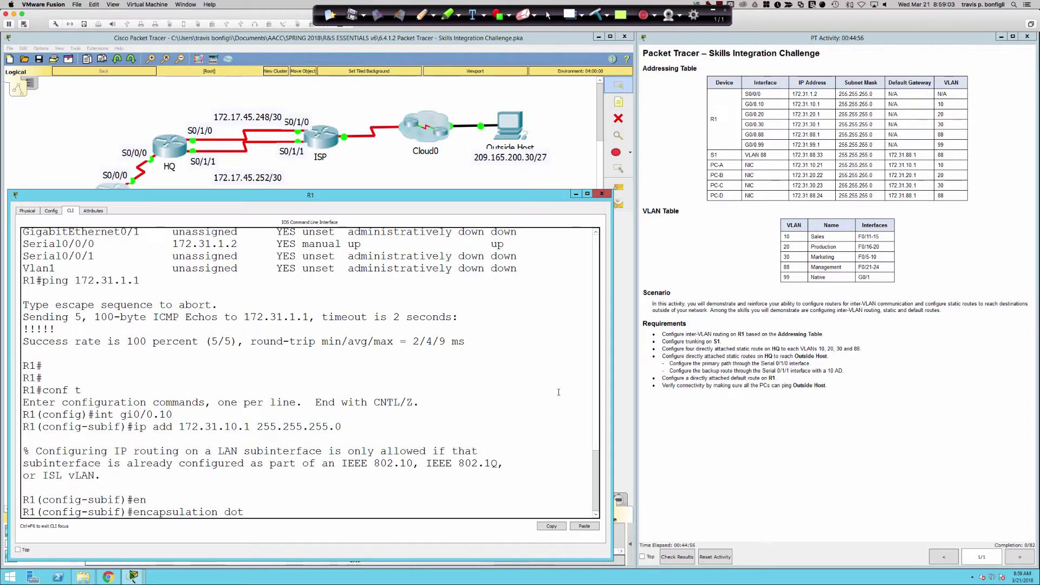
{"action": "key", "text": "Tab"}
{"action": "type", "text": "10"}
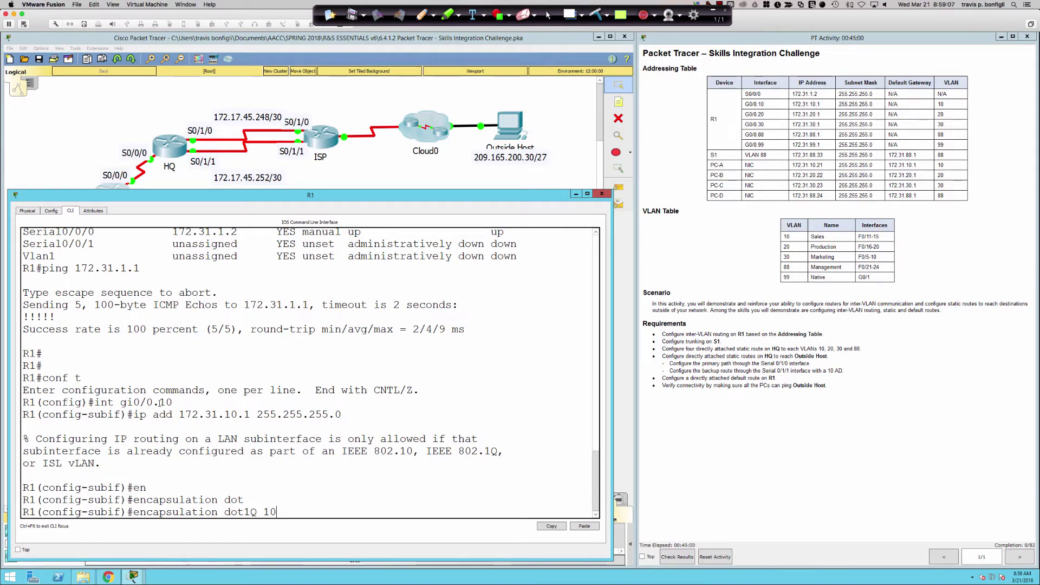
Compare the subinterface number in the interface command with the VLAN ID in the encapsulation dot1Q command
{"action": "left_click_drag", "start_coordinate": [153, 403], "coordinate": [173, 403]}
{"action": "left_click_drag", "start_coordinate": [263, 512], "coordinate": [278, 512]}
{"action": "left_click_drag", "start_coordinate": [147, 402], "coordinate": [174, 403]}
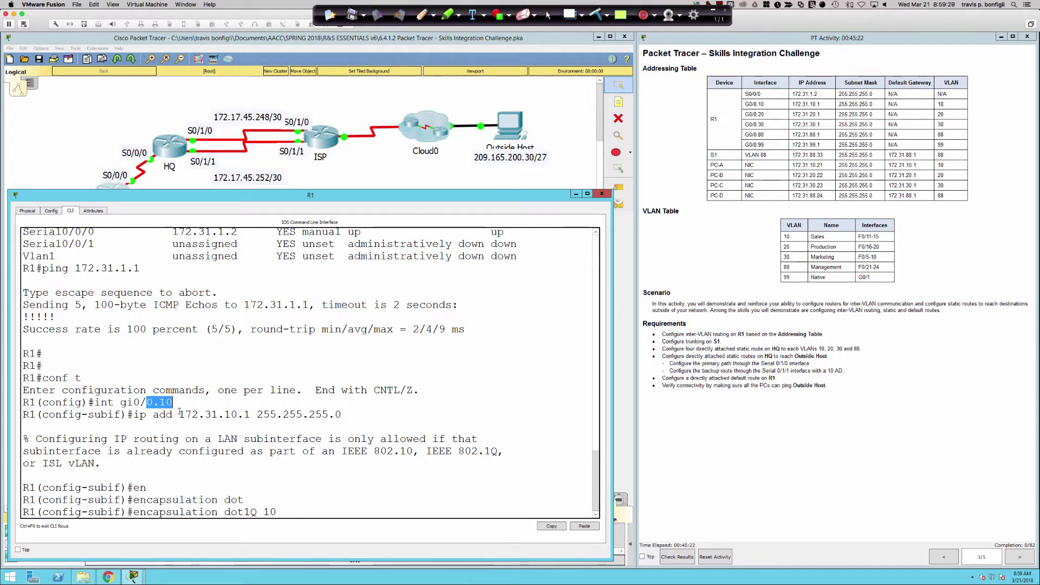
{"action": "left_click", "coordinate": [260, 512]}
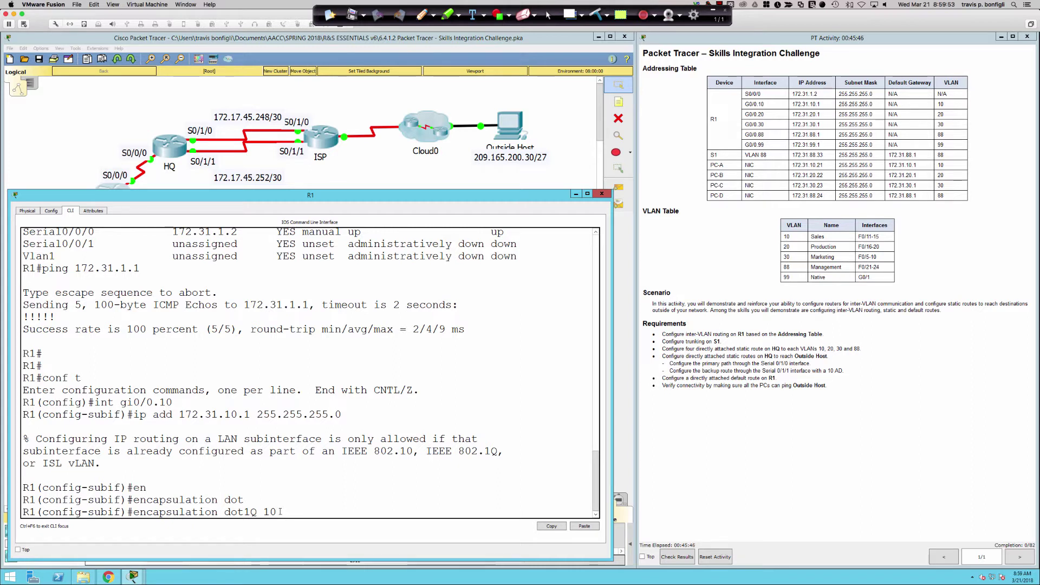
{"action": "left_click_drag", "start_coordinate": [280, 512], "coordinate": [146, 512]}
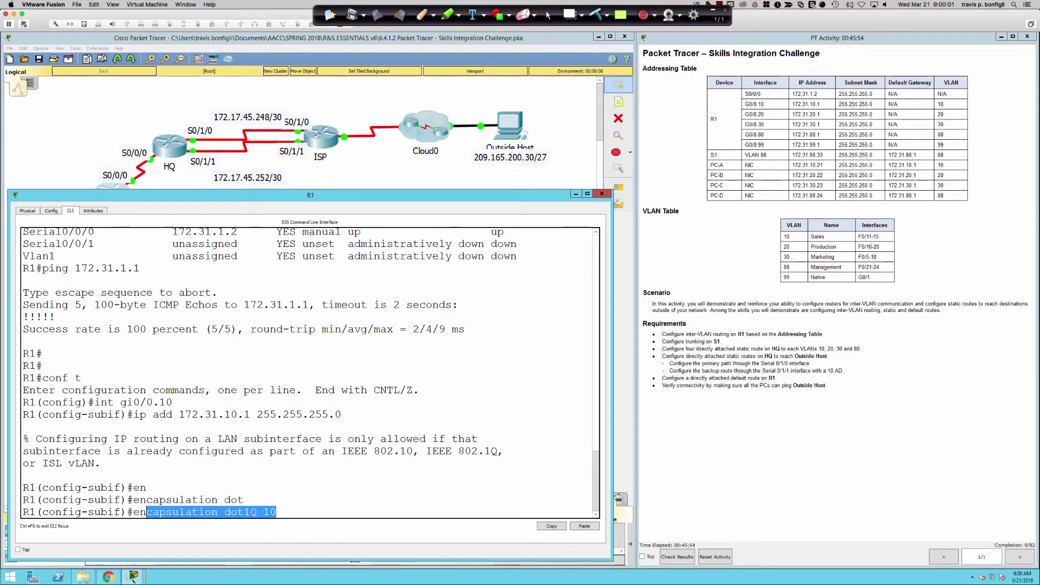
{"action": "left_click", "coordinate": [277, 512]}
{"action": "left_click_drag", "start_coordinate": [257, 512], "coordinate": [280, 512]}
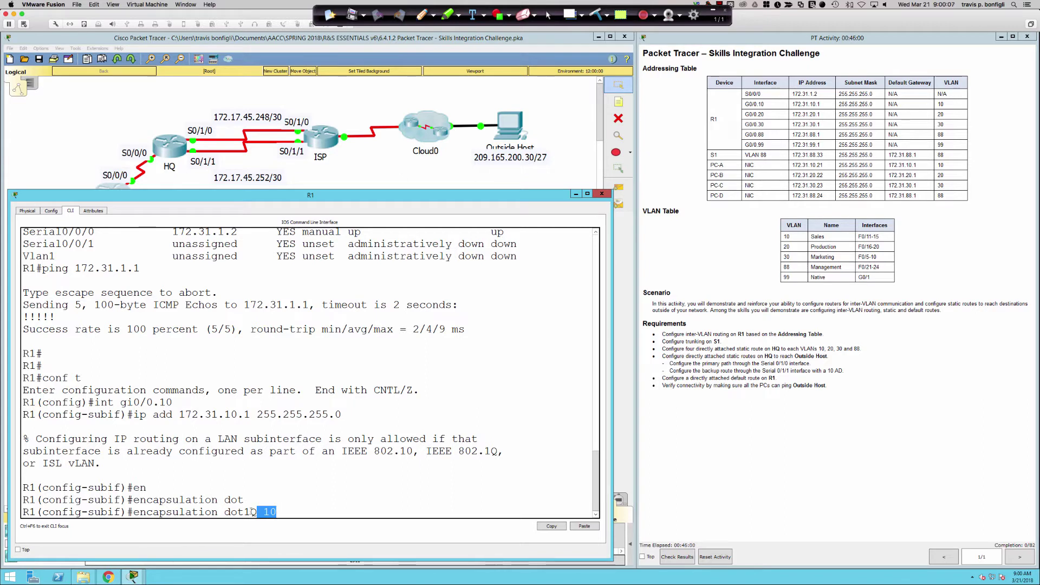
{"action": "left_click_drag", "start_coordinate": [226, 512], "coordinate": [278, 512]}
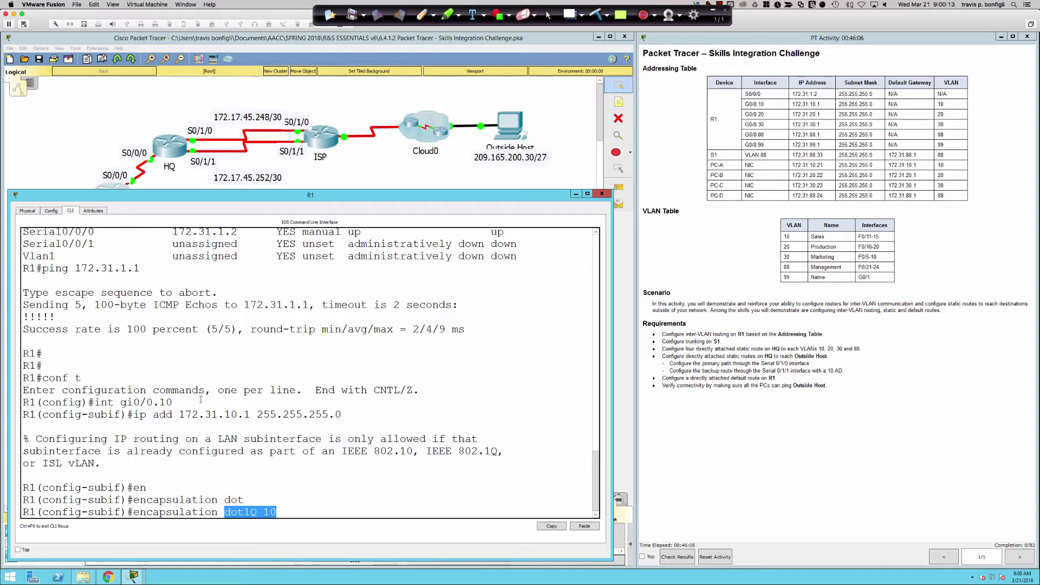
{"action": "left_click_drag", "start_coordinate": [171, 402], "coordinate": [147, 402]}
{"action": "left_click", "coordinate": [284, 512]}
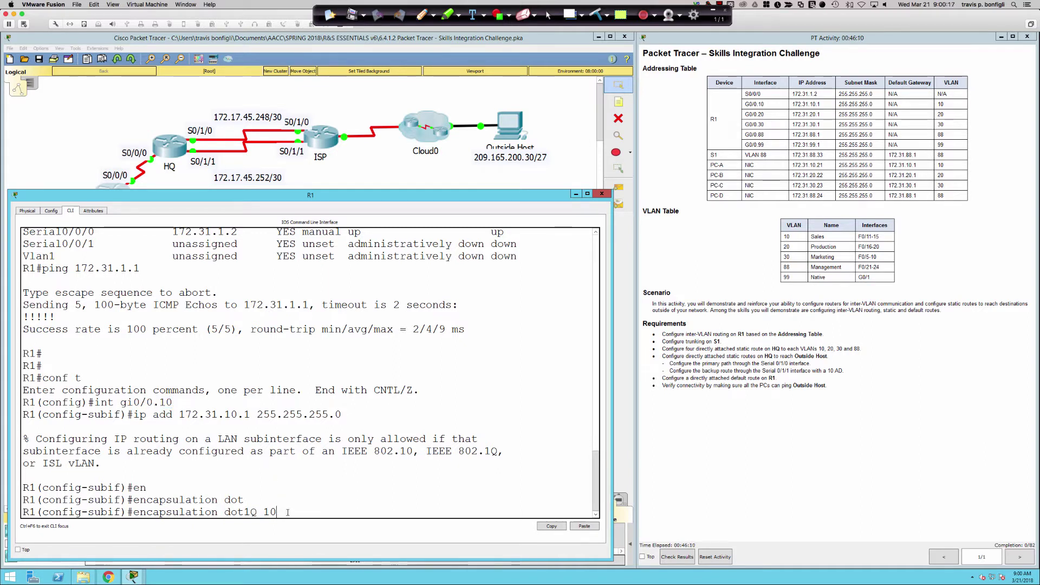
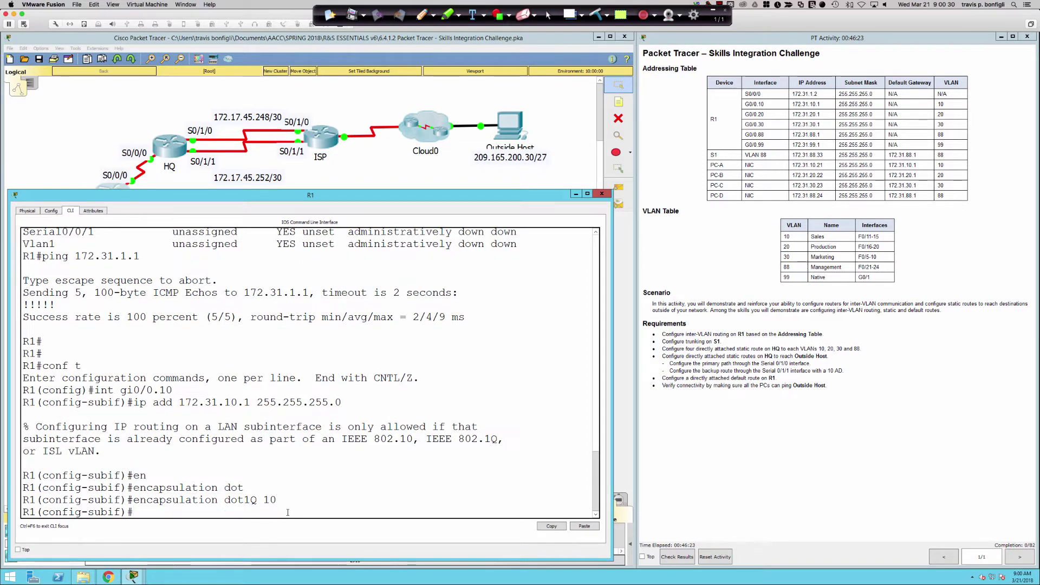
Assign IP address 172.31.10.1 with mask 255.255.255.0 to R1's subinterface gi0/0.10
{"action": "key", "text": "Up"}
{"action": "key", "text": "Up"}
{"action": "key", "text": "Up"}
{"action": "key", "text": "Up"}
{"action": "key", "text": "Return"}
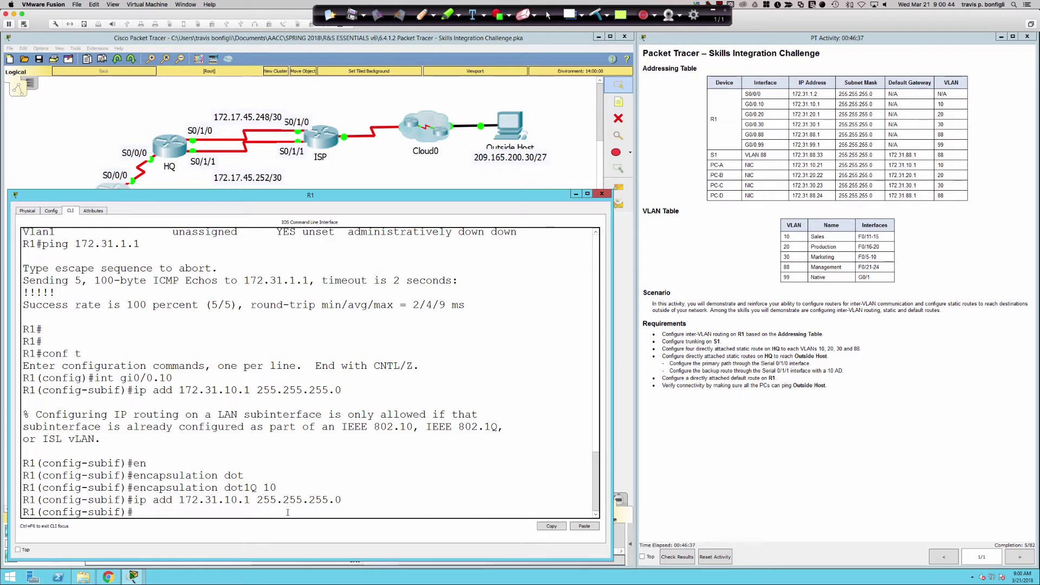
Create subinterface gi0/0.20 on R1 and set its encapsulation to dot1Q with VLAN ID 20
{"action": "type", "text": "int gi0/0.20"}
{"action": "key", "text": "Return"}
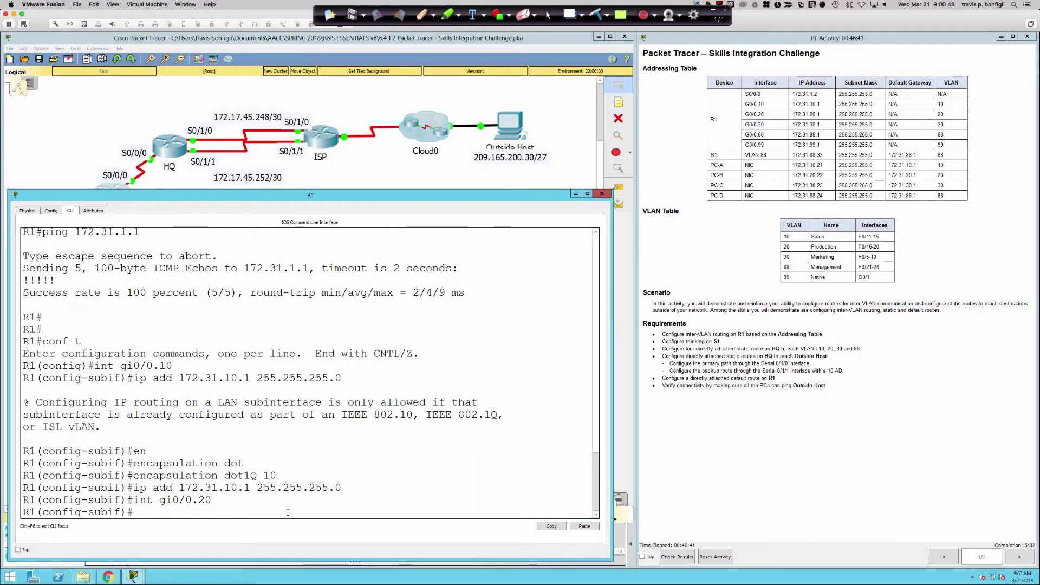
{"action": "type", "text": "en"}
{"action": "key", "text": "Tab"}
{"action": "type", "text": "do"}
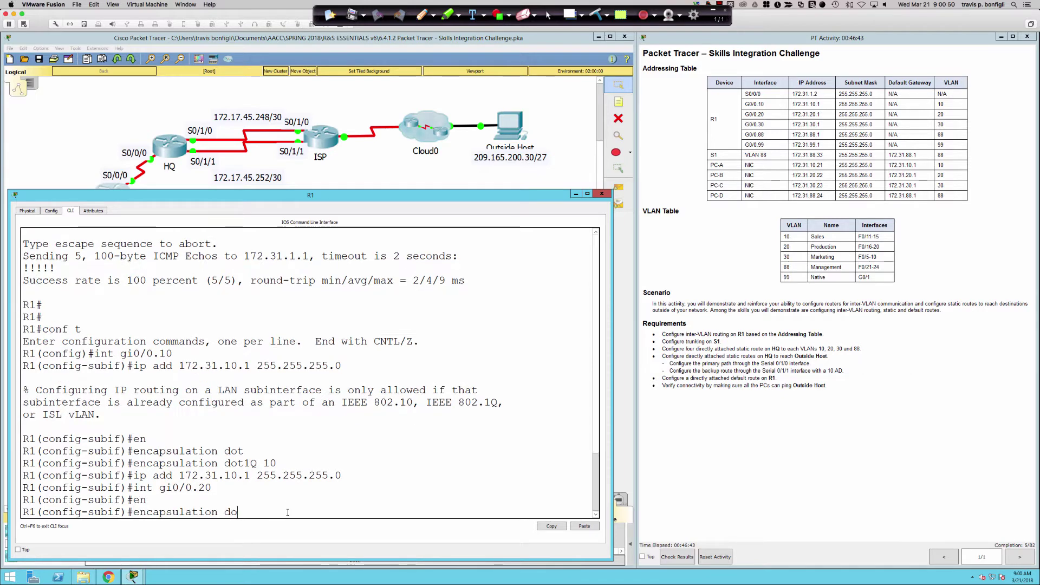
{"action": "key", "text": "Tab"}
{"action": "type", "text": "20"}
{"action": "key", "text": "Tab"}
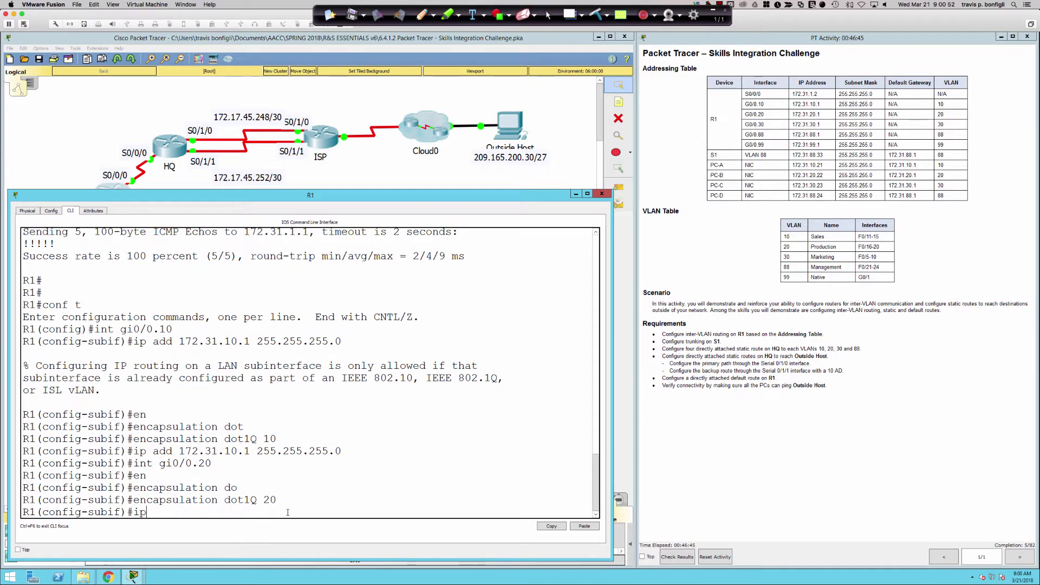
Assign IP address 172.31.20.1 with mask 255.255.255.0 to subinterface gi0/0.20
{"action": "key", "text": "Up"}
{"action": "key", "text": "Up"}
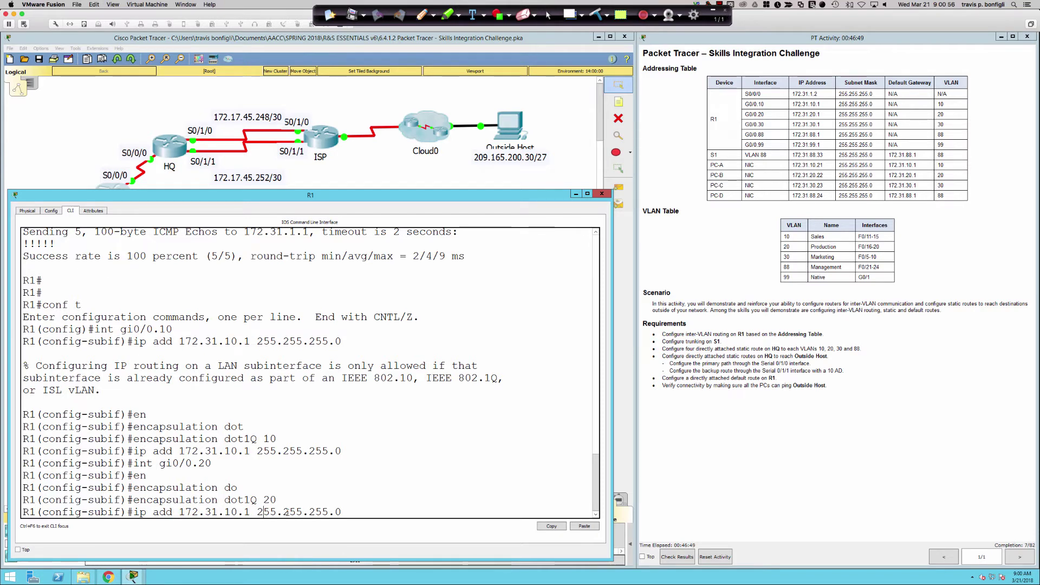
{"action": "key", "text": "Left"}
{"action": "key", "text": "Return"}
Create subinterface gi0/0.30 on R1 and set its encapsulation to dot1Q with VLAN ID 30
{"action": "type", "text": "intn gi"}
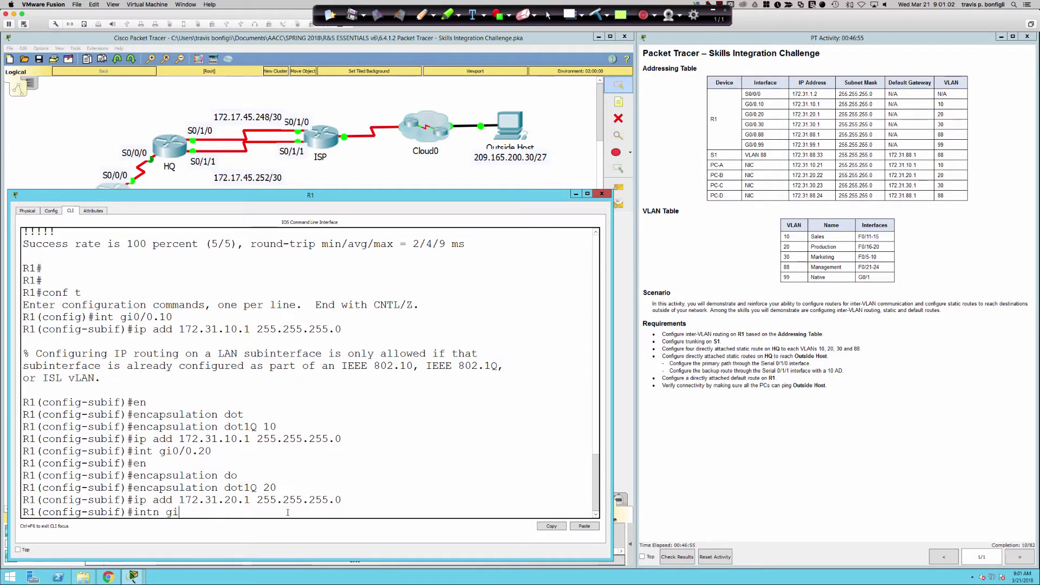
{"action": "key", "text": "BackSpace"}
{"action": "key", "text": "BackSpace"}
{"action": "key", "text": "BackSpace"}
{"action": "key", "text": "BackSpace"}
{"action": "type", "text": "gi0/0.30"}
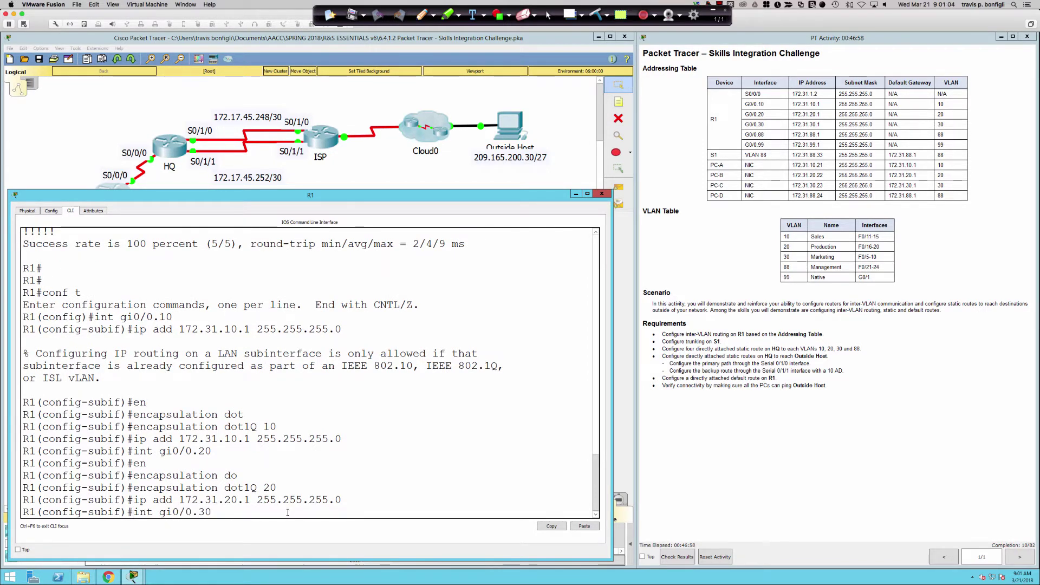
{"action": "key", "text": "Return"}
{"action": "type", "text": "encapsulation dot1Q 2"}
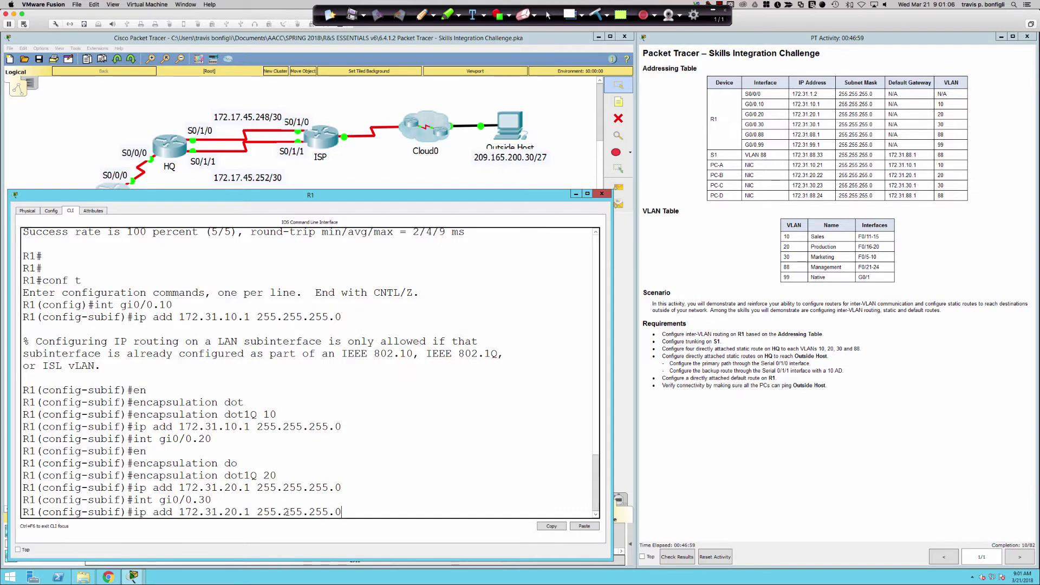
{"action": "type", "text": "30"}
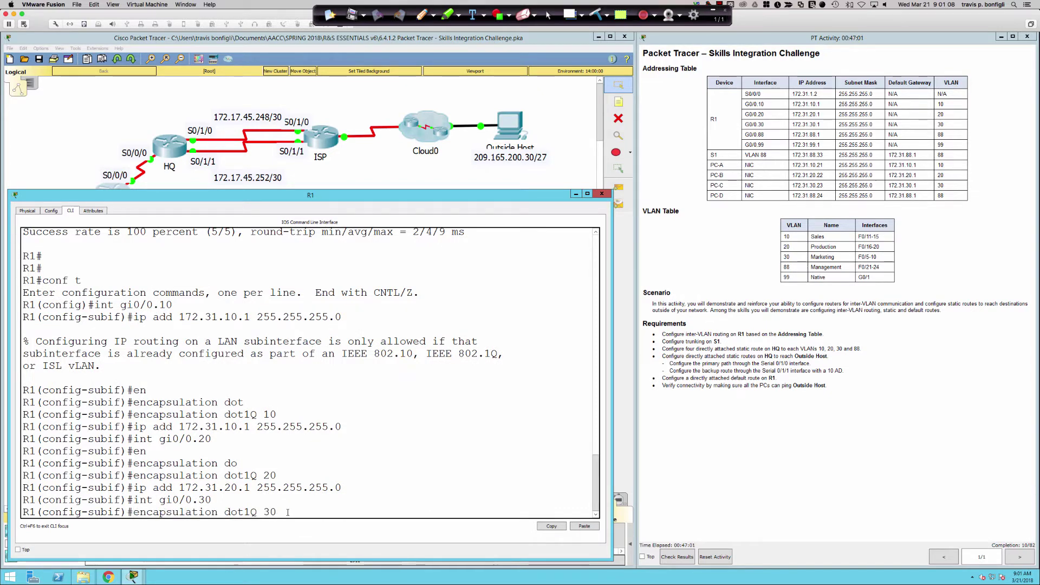
{"action": "key", "text": "Return"}
Assign IP address 172.31.30.1 with mask 255.255.255.0 to subinterface gi0/0.30
{"action": "key", "text": "Up"}
{"action": "key", "text": "Up"}
{"action": "key", "text": "Up"}
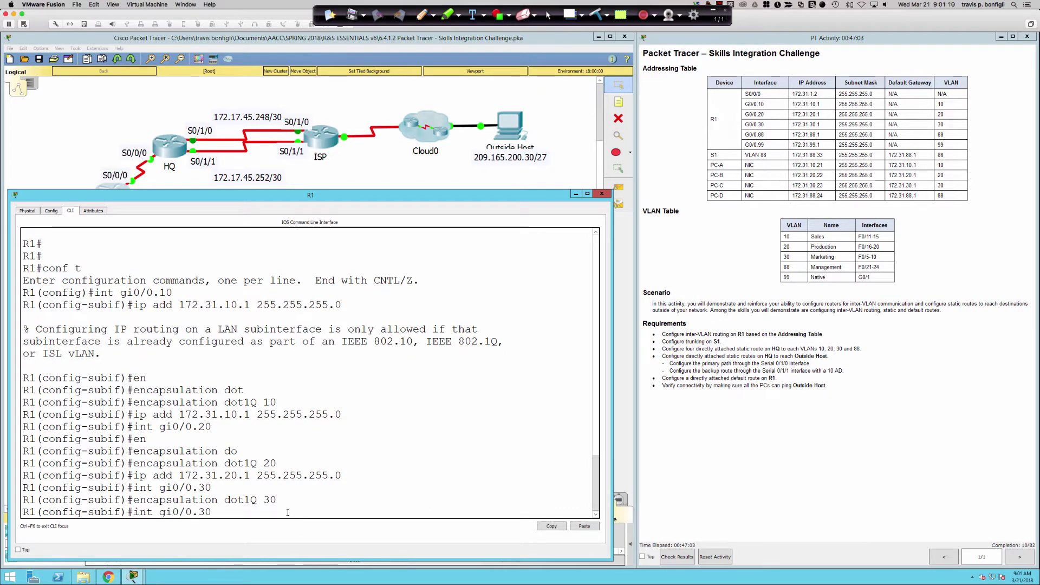
{"action": "key", "text": "Left"}
{"action": "key", "text": "Left"}
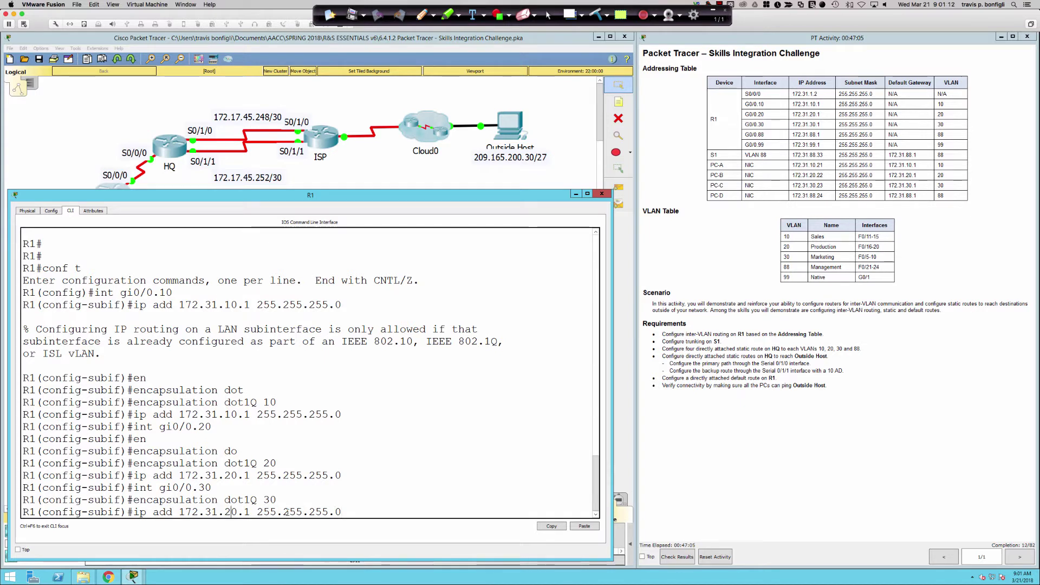
{"action": "key", "text": "Left"}
{"action": "key", "text": "Left"}
{"action": "key", "text": "Left"}
{"action": "key", "text": "Left"}
{"action": "key", "text": "Left"}
{"action": "key", "text": "Left"}
{"action": "key", "text": "Left"}
{"action": "key", "text": "Left"}
{"action": "key", "text": "Left"}
{"action": "key", "text": "Left"}
{"action": "key", "text": "Left"}
{"action": "key", "text": "Left"}
{"action": "key", "text": "Left"}
{"action": "key", "text": "Left"}
{"action": "key", "text": "Left"}
{"action": "key", "text": "BackSpace"}
{"action": "type", "text": "3"}
{"action": "key", "text": "Return"}
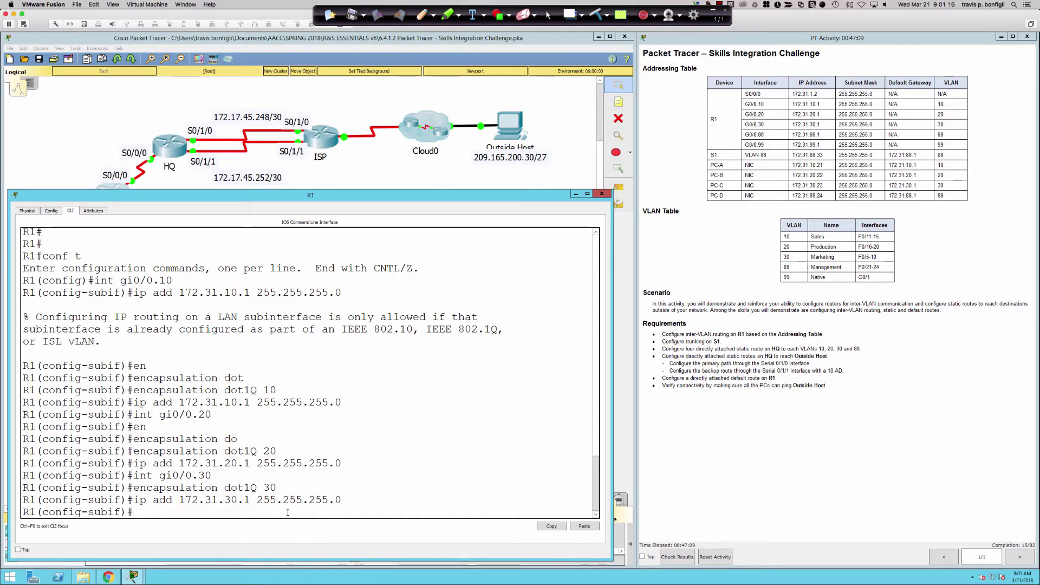
Create subinterface gi0/0.88 on R1 and set its encapsulation to dot1Q with VLAN ID 88
{"action": "type", "text": "int gi0/0.88"}
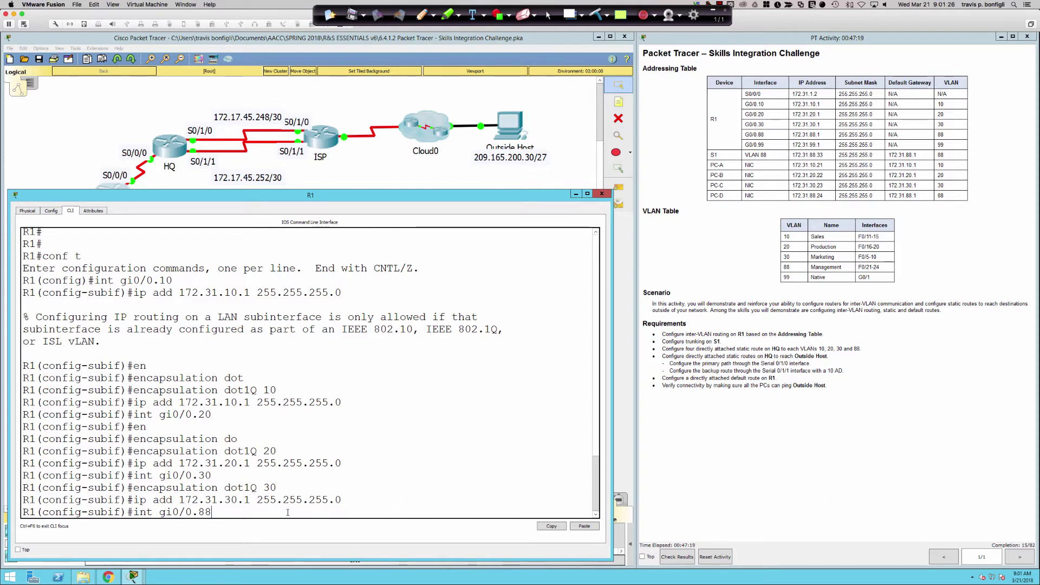
{"action": "key", "text": "Return"}
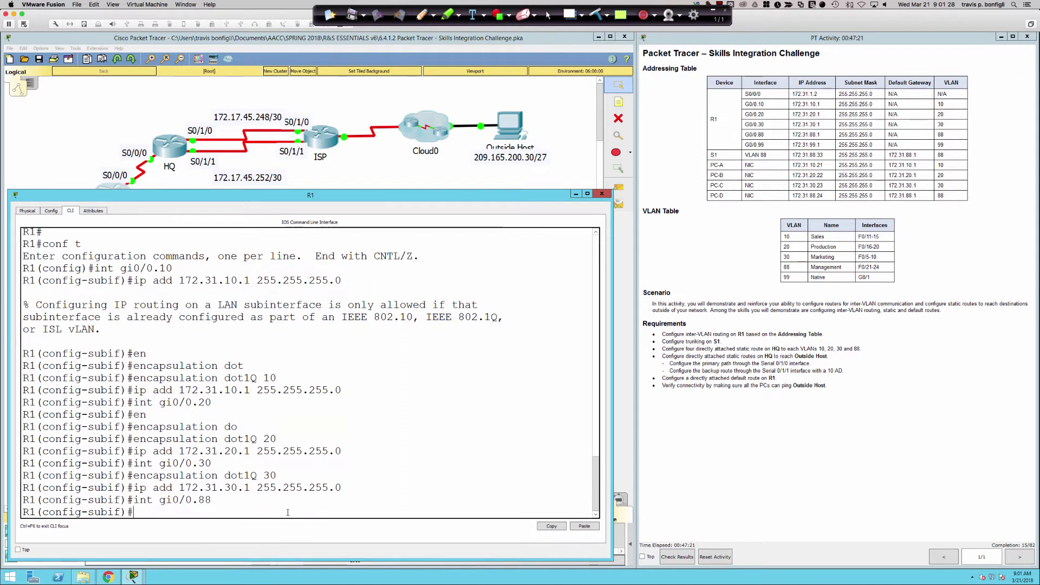
{"action": "key", "text": "Up"}
{"action": "key", "text": "Up"}
{"action": "key", "text": "Up"}
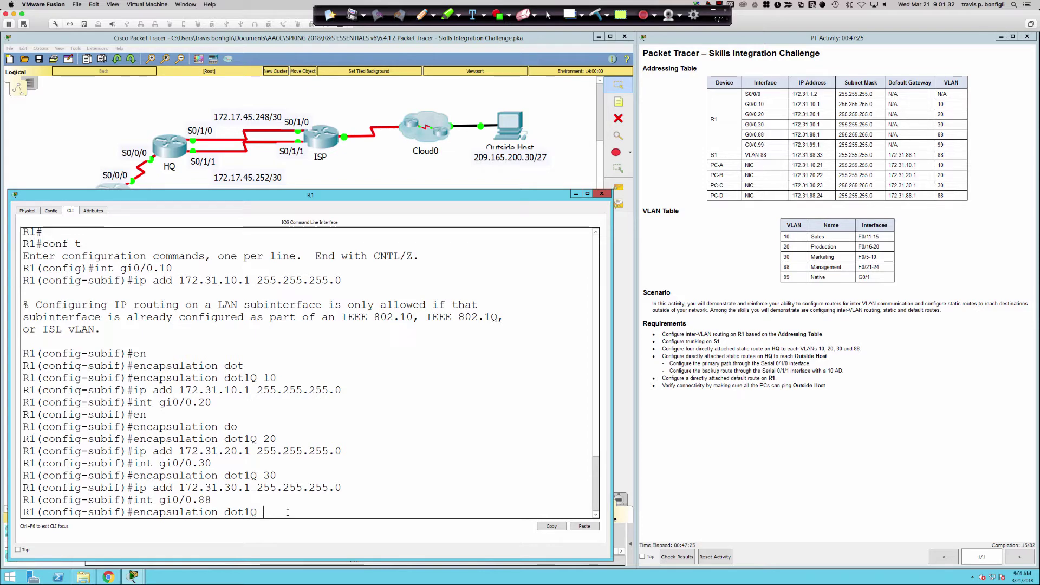
{"action": "key", "text": "BackSpace"}
{"action": "type", "text": "88"}
{"action": "key", "text": "Return"}
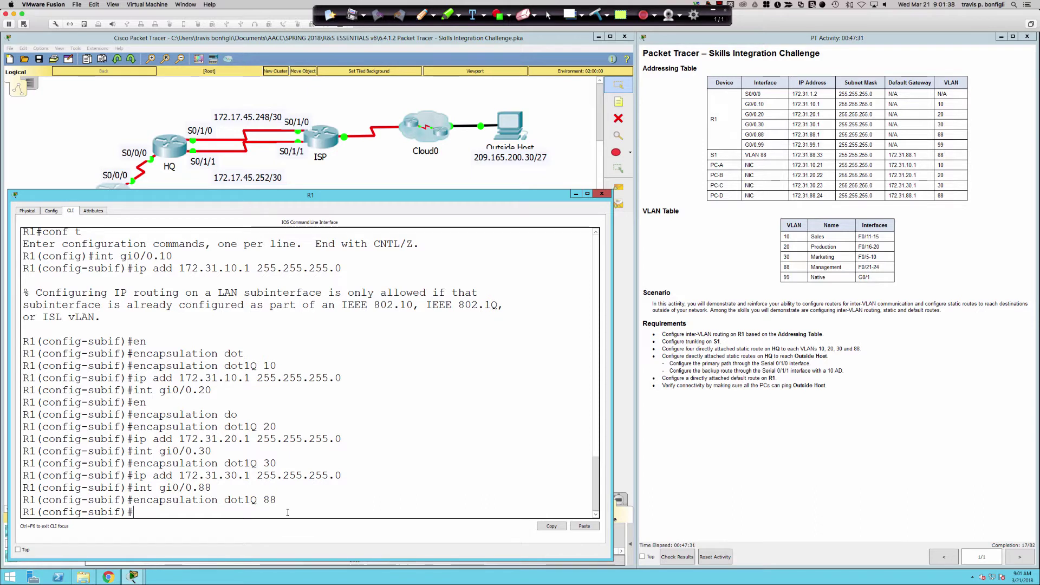
Assign IP address 172.31.88.1 with mask 255.255.255.0 to subinterface gi0/0.88
{"action": "key", "text": "Up"}
{"action": "key", "text": "Up"}
{"action": "key", "text": "Up"}
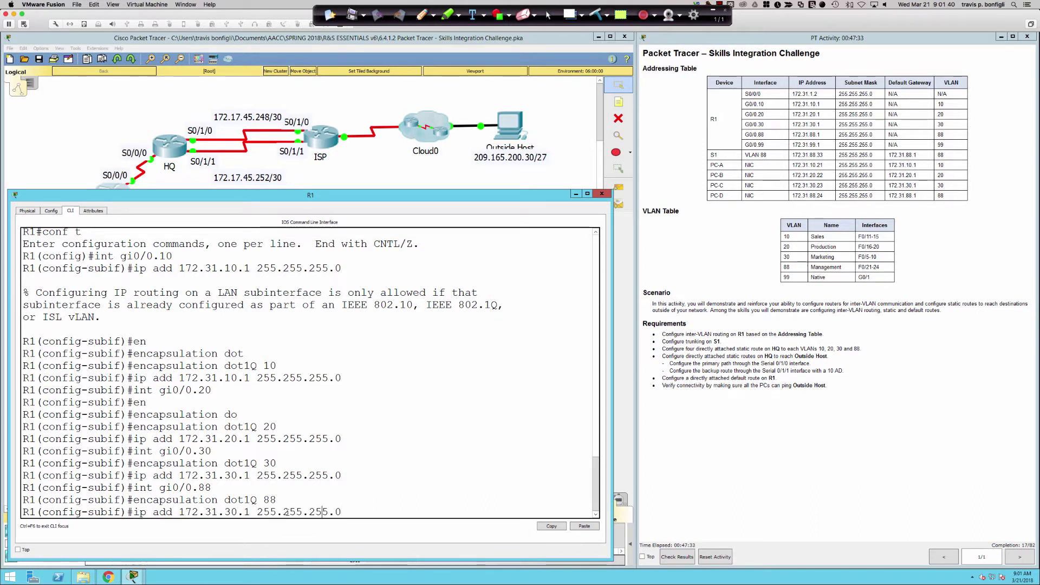
{"action": "key", "text": "Right"}
{"action": "key", "text": "Right"}
{"action": "key", "text": "Right"}
{"action": "key", "text": "Right"}
{"action": "key", "text": "Delete"}
{"action": "key", "text": "Delete"}
{"action": "type", "text": "88"}
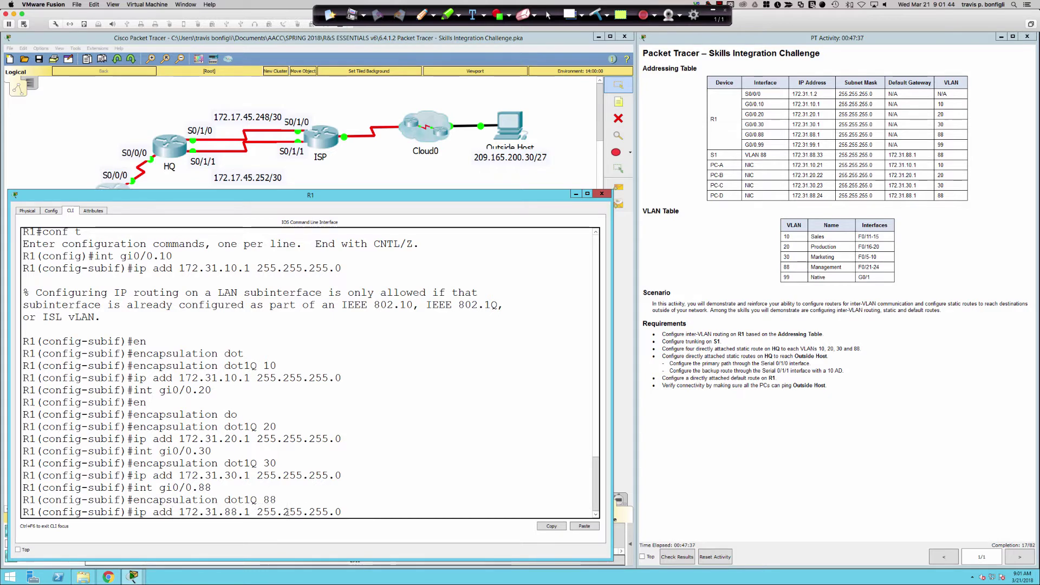
{"action": "key", "text": "Return"}
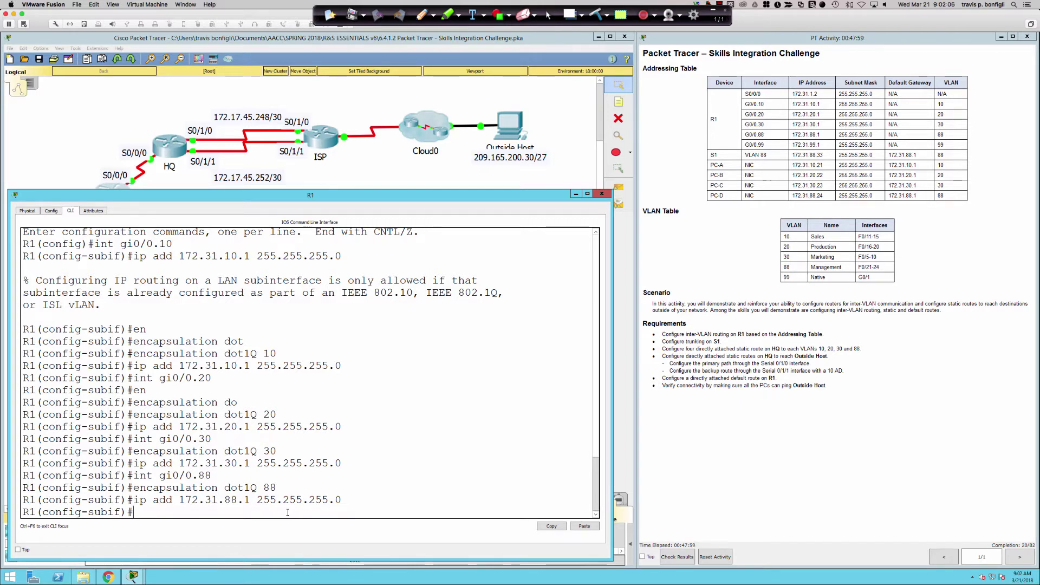
Create subinterface gi0/0.99 on R1 and set its encapsulation to dot1Q with VLAN ID 99 as the native VLAN
{"action": "type", "text": "int gi0/0.99"}
{"action": "key", "text": "Return"}
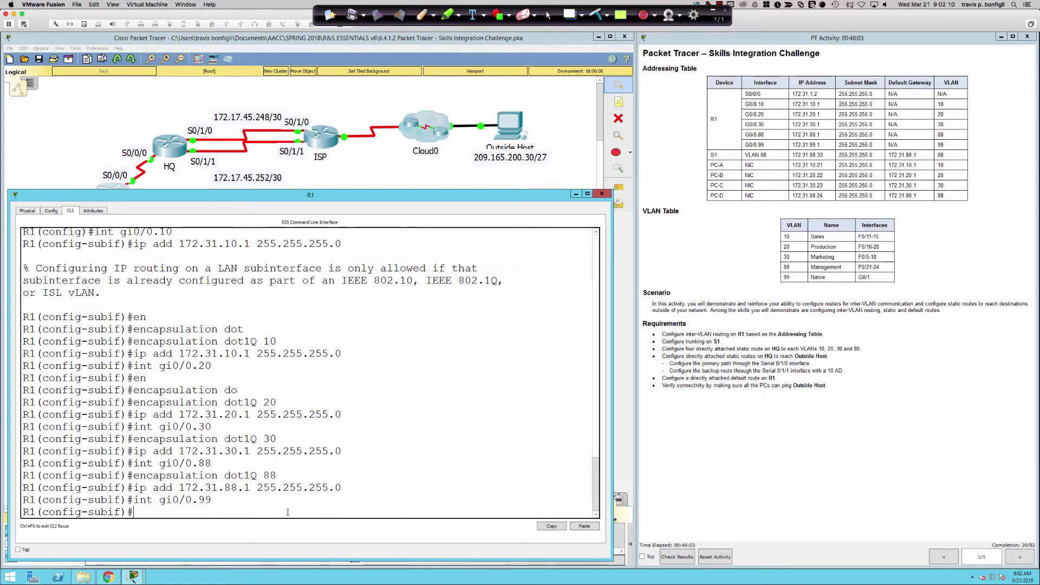
{"action": "type", "text": "en"}
{"action": "key", "text": "Tab"}
{"action": "type", "text": "do"}
{"action": "key", "text": "Tab"}
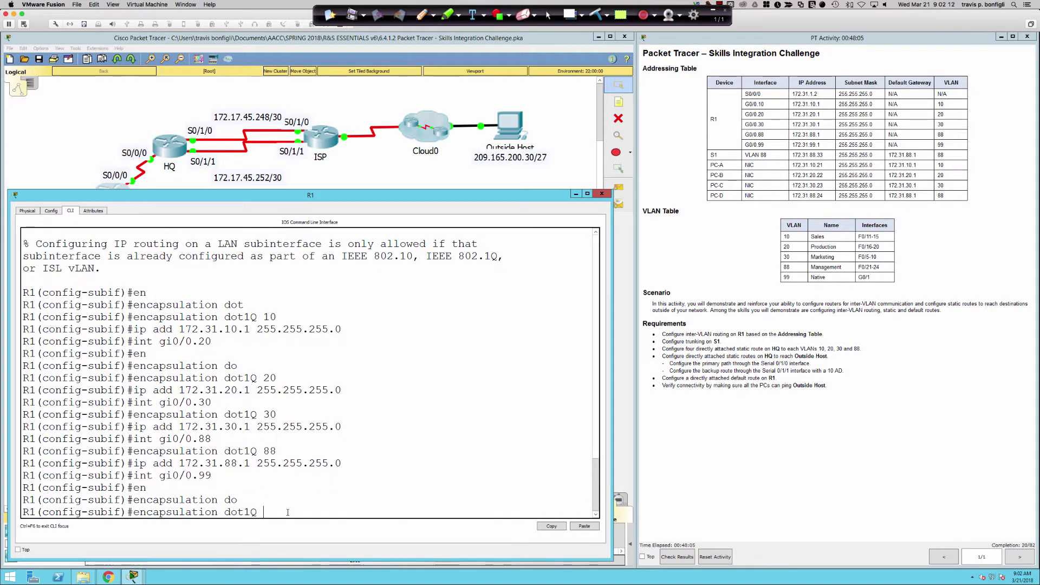
{"action": "type", "text": "99 ?"}
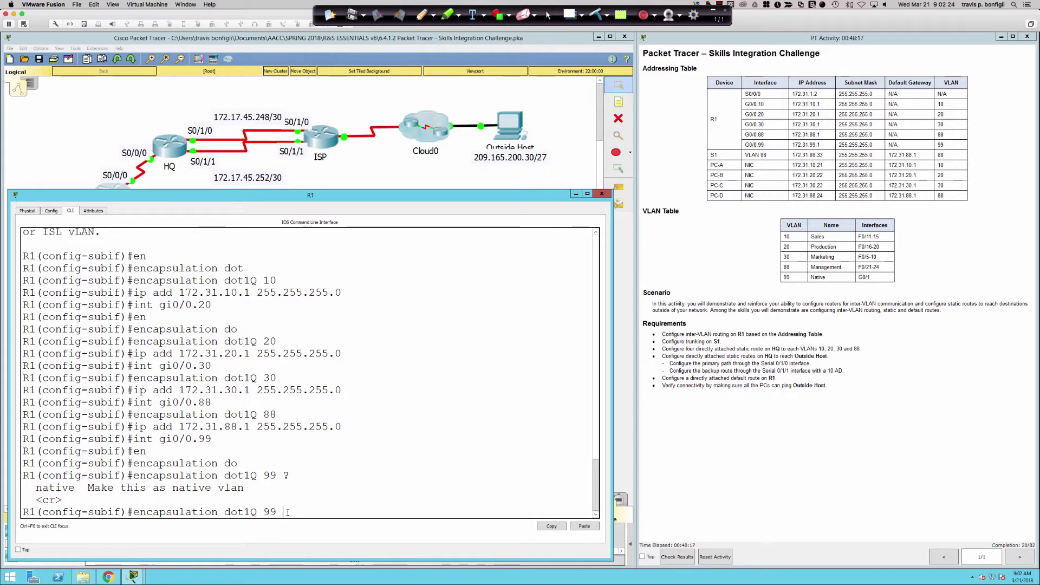
{"action": "type", "text": "nati"}
{"action": "key", "text": "Tab"}
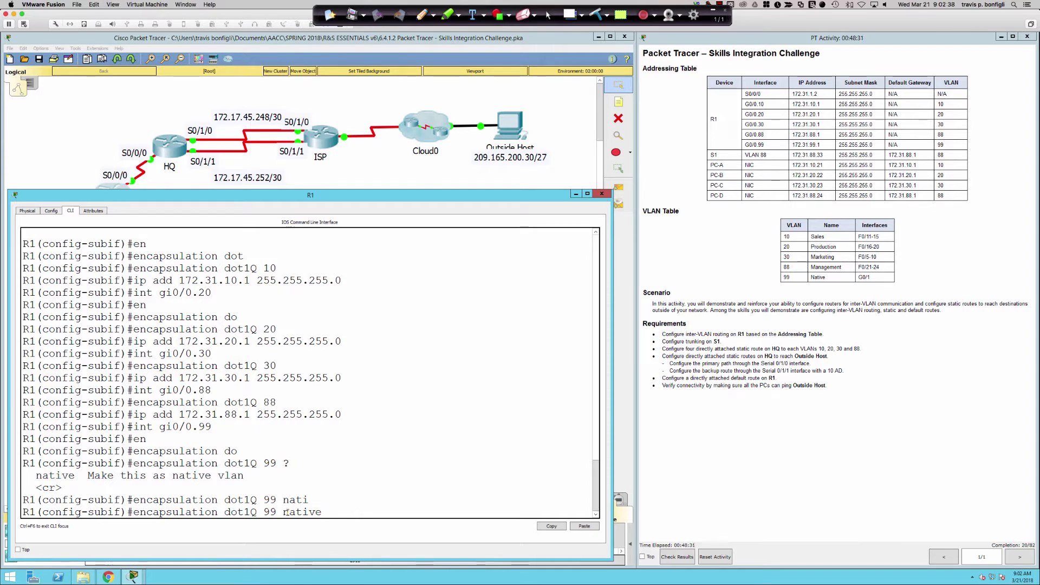
{"action": "key", "text": "Return"}
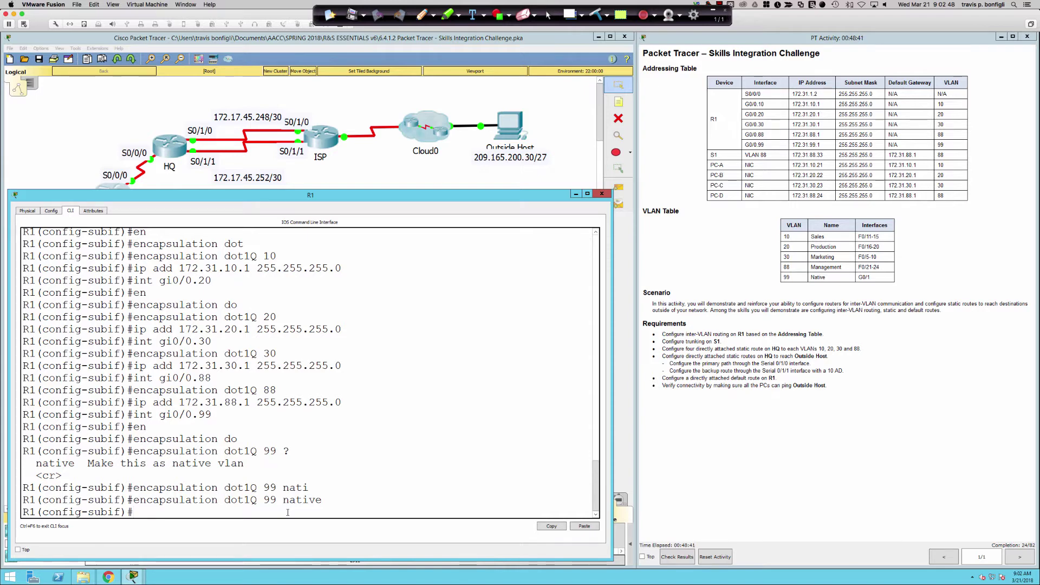
Check R1's brief IP interface summary and assign 172.31.99.1 with mask 255.255.255.0 to subinterface gi0/0.99
{"action": "type", "text": "do sh ip int bri"}
{"action": "key", "text": "Return"}
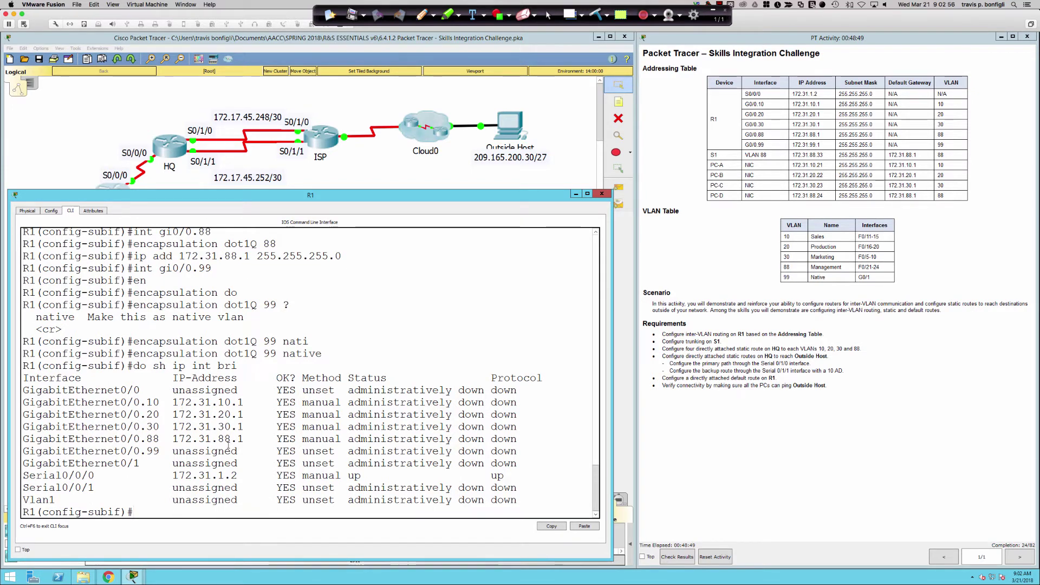
{"action": "key", "text": "Up"}
{"action": "key", "text": "Up"}
{"action": "key", "text": "Up"}
{"action": "key", "text": "Up"}
{"action": "key", "text": "Up"}
{"action": "key", "text": "Up"}
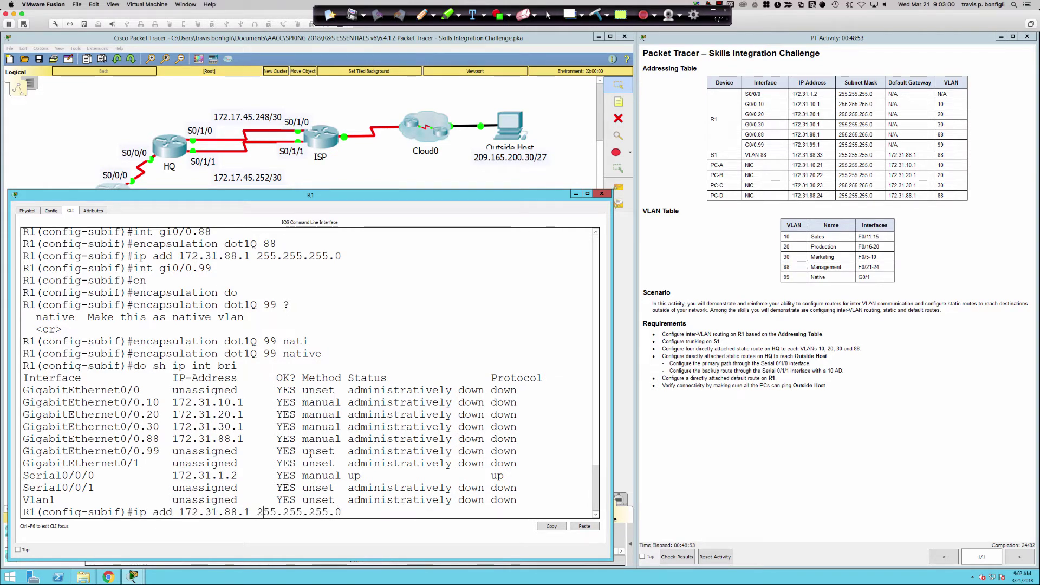
{"action": "key", "text": "Left"}
{"action": "key", "text": "Left"}
{"action": "key", "text": "Left"}
{"action": "key", "text": "Left"}
{"action": "key", "text": "Left"}
{"action": "key", "text": "Left"}
{"action": "key", "text": "Left"}
{"action": "key", "text": "Left"}
{"action": "key", "text": "Left"}
{"action": "key", "text": "Left"}
{"action": "key", "text": "Left"}
{"action": "key", "text": "Left"}
{"action": "key", "text": "Left"}
{"action": "key", "text": "Left"}
{"action": "key", "text": "Left"}
{"action": "key", "text": "Left"}
{"action": "key", "text": "BackSpace"}
{"action": "key", "text": "BackSpace"}
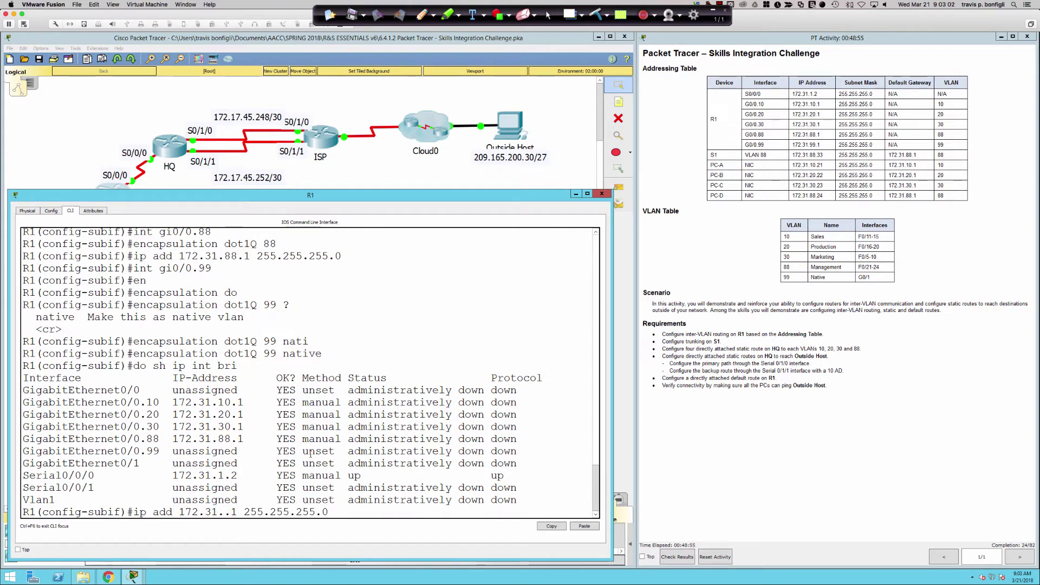
{"action": "type", "text": "99"}
{"action": "key", "text": "Return"}
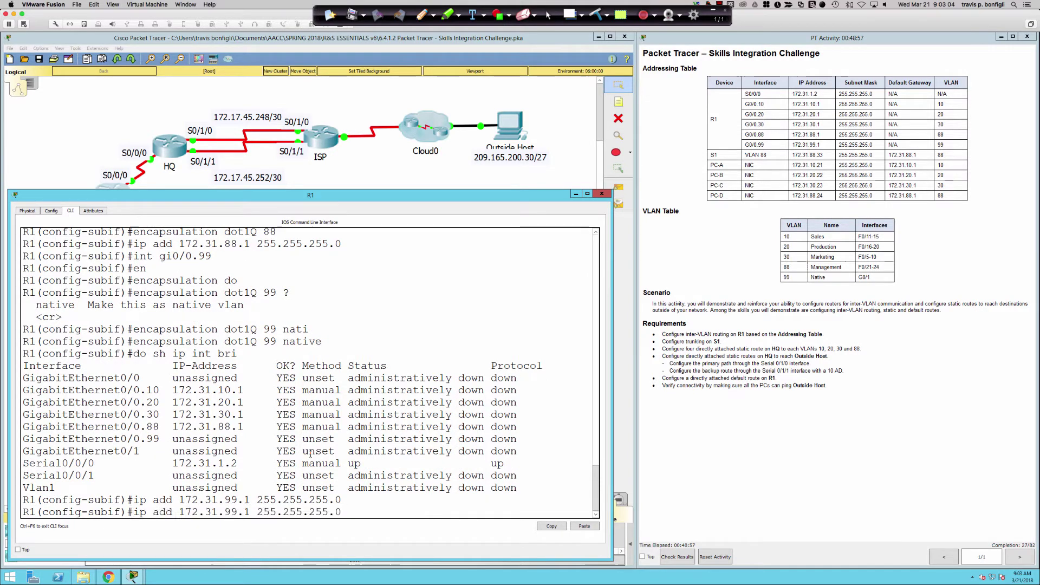
Display the brief IP interface summary again and review the addresses and status of the gi0/0 subinterfaces
{"action": "key", "text": "Up"}
{"action": "key", "text": "Up"}
{"action": "key", "text": "Return"}
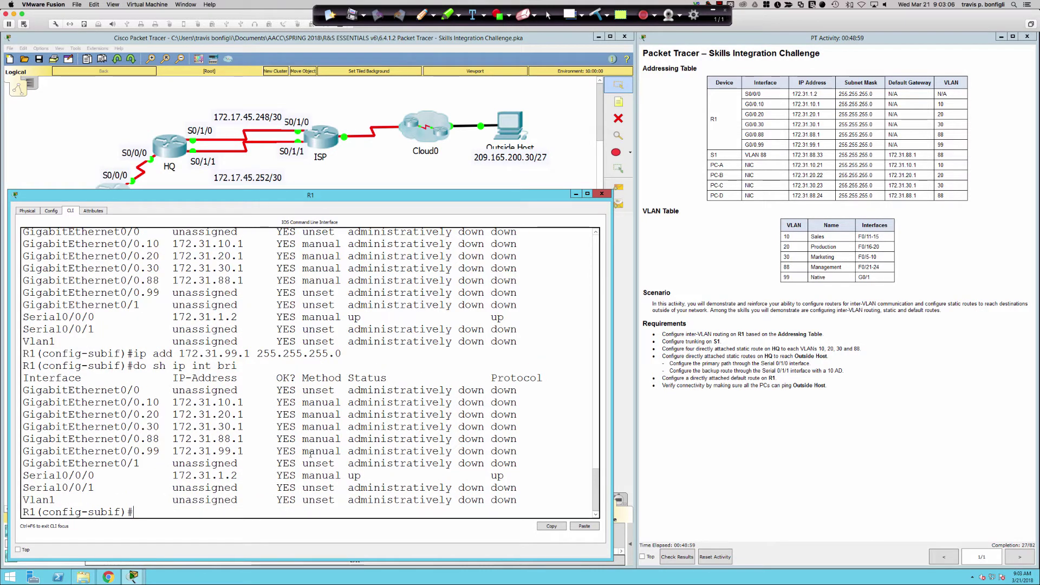
{"action": "left_click_drag", "start_coordinate": [113, 404], "coordinate": [318, 452]}
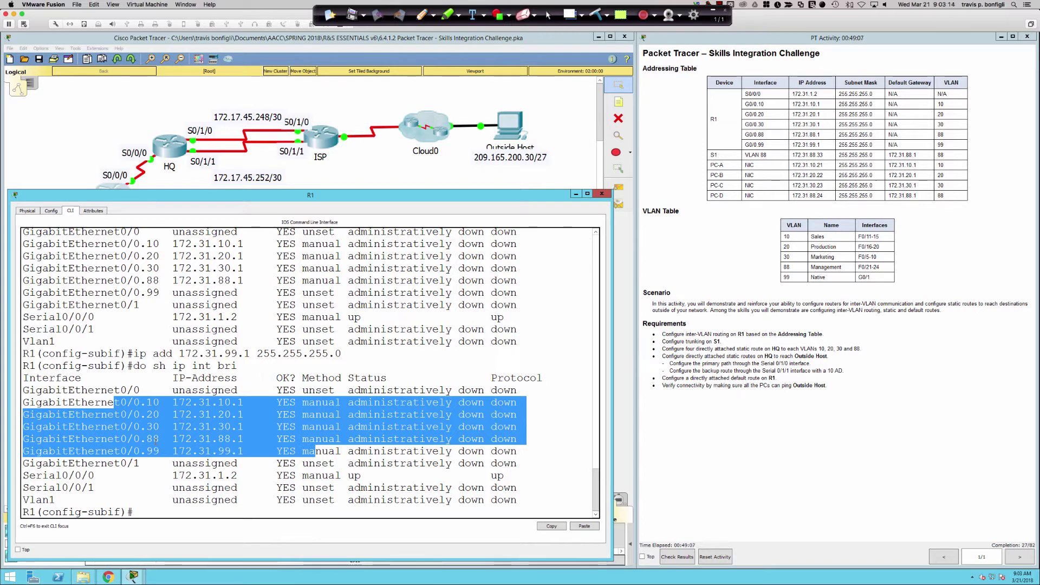
{"action": "left_click", "coordinate": [167, 427]}
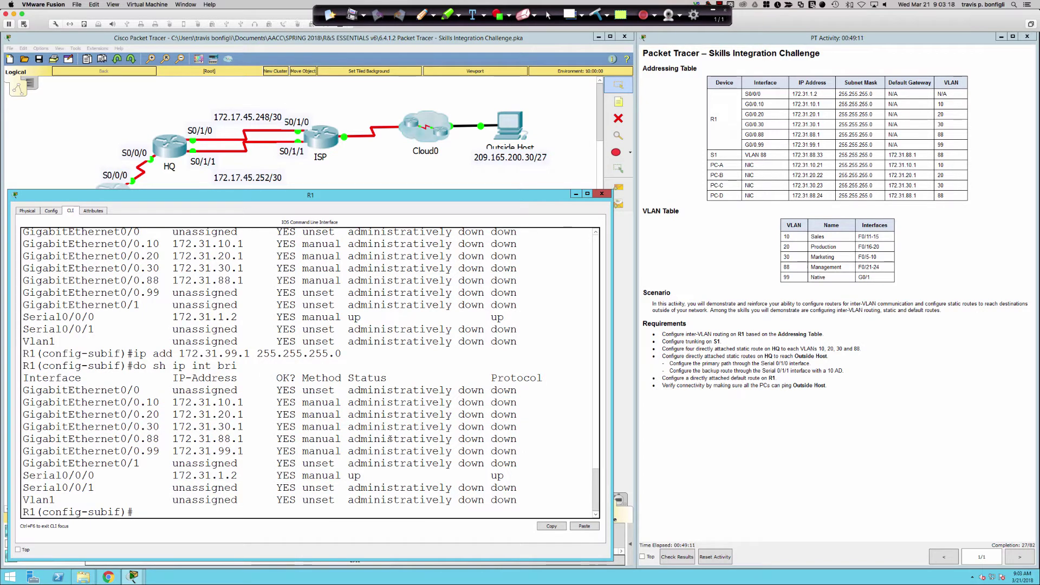
Enable R1's physical interface gi0/0 with no shutdown
{"action": "key", "text": "Return"}
{"action": "key", "text": "Return"}
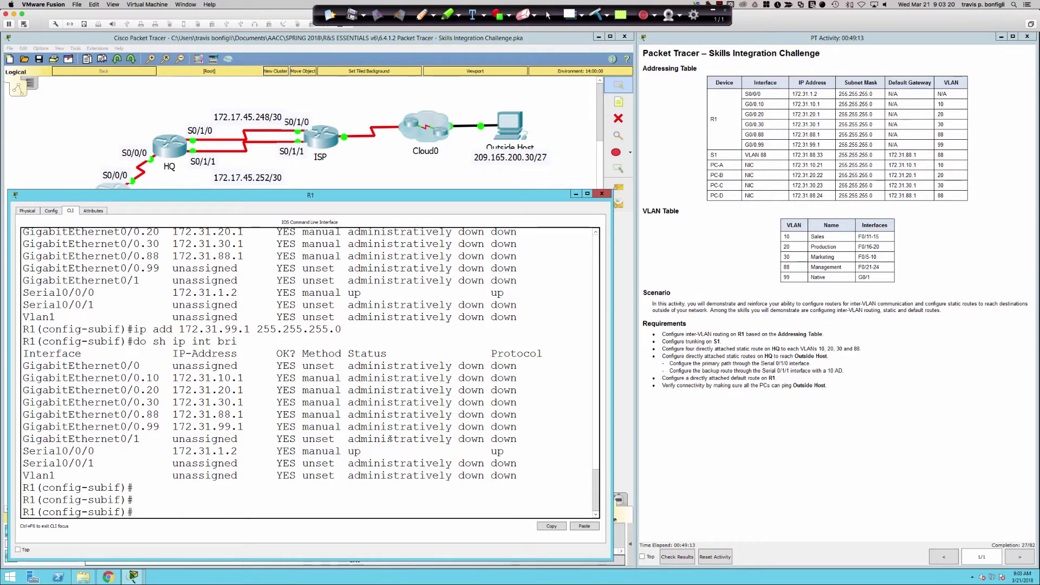
{"action": "type", "text": "int gi0/0"}
{"action": "key", "text": "Return"}
{"action": "type", "text": "no "}
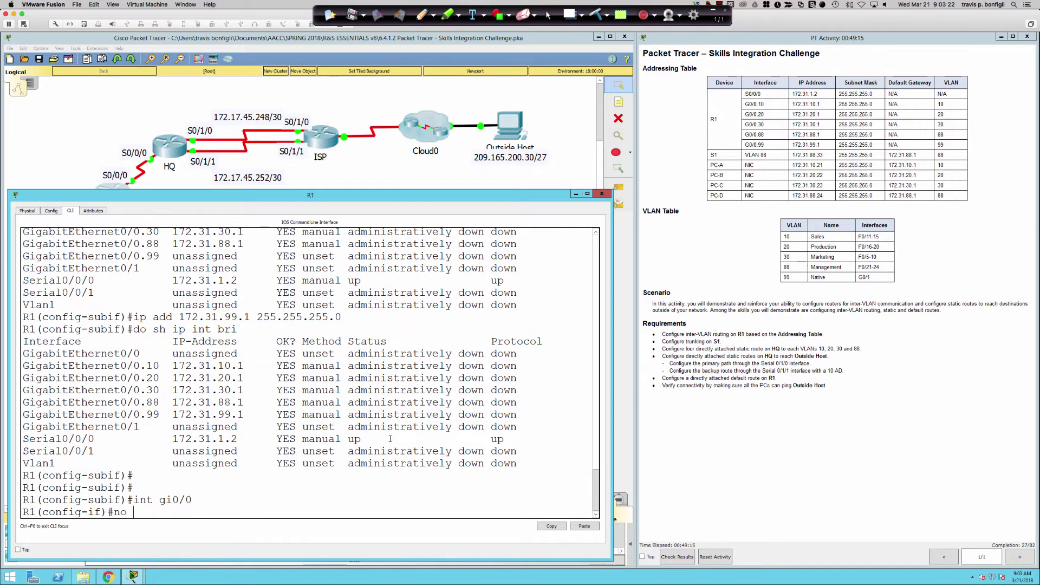
{"action": "type", "text": "shut"}
{"action": "key", "text": "Return"}
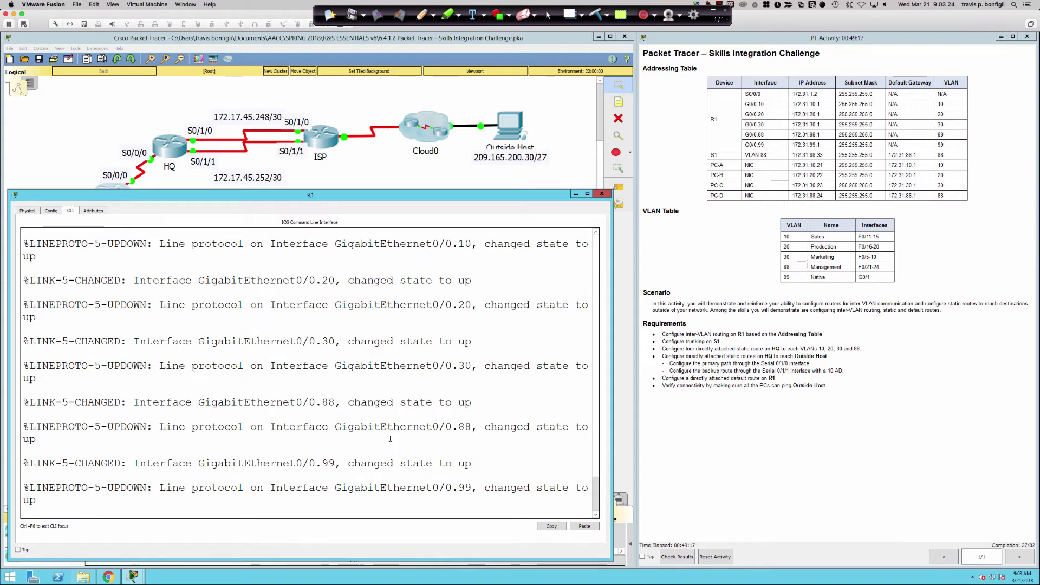
Display R1's brief IP interface summary and check the addresses and status of the gi0/0 subinterfaces
{"action": "key", "text": "Return"}
{"action": "key", "text": "Return"}
{"action": "key", "text": "Return"}
{"action": "key", "text": "Return"}
{"action": "type", "text": "do sh ip int bri"}
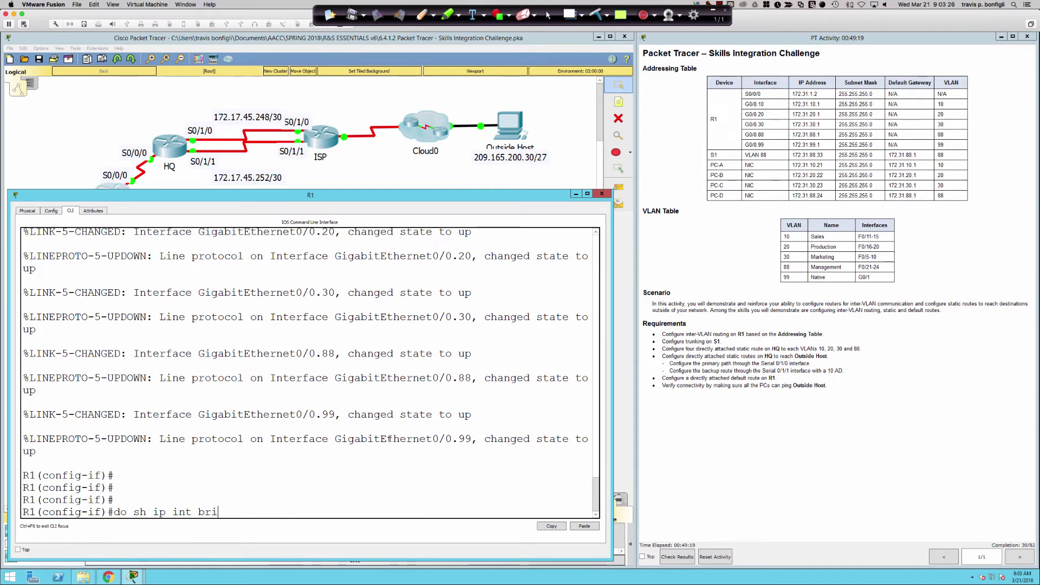
{"action": "key", "text": "Return"}
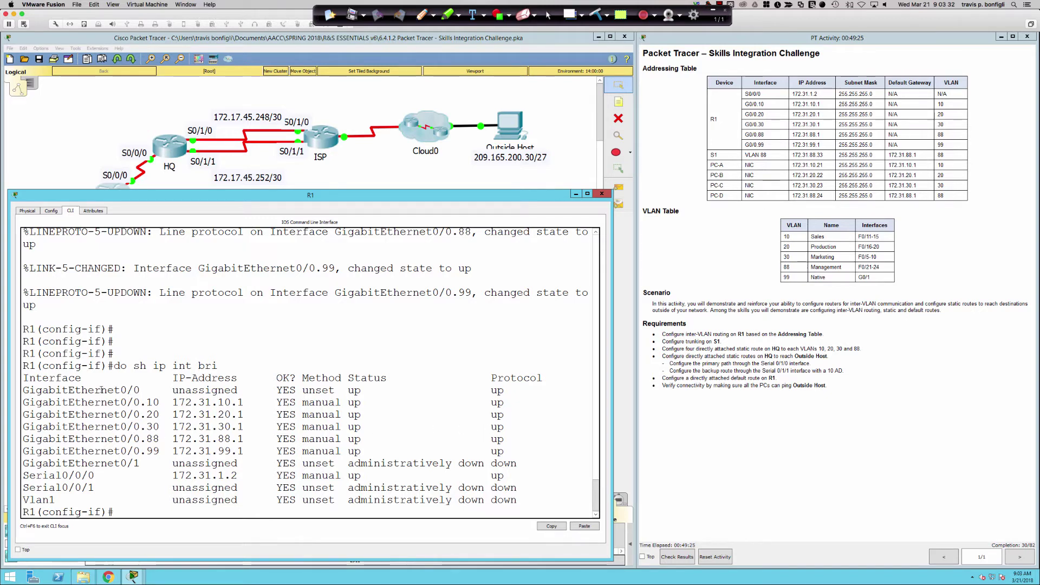
{"action": "left_click_drag", "start_coordinate": [101, 392], "coordinate": [532, 455]}
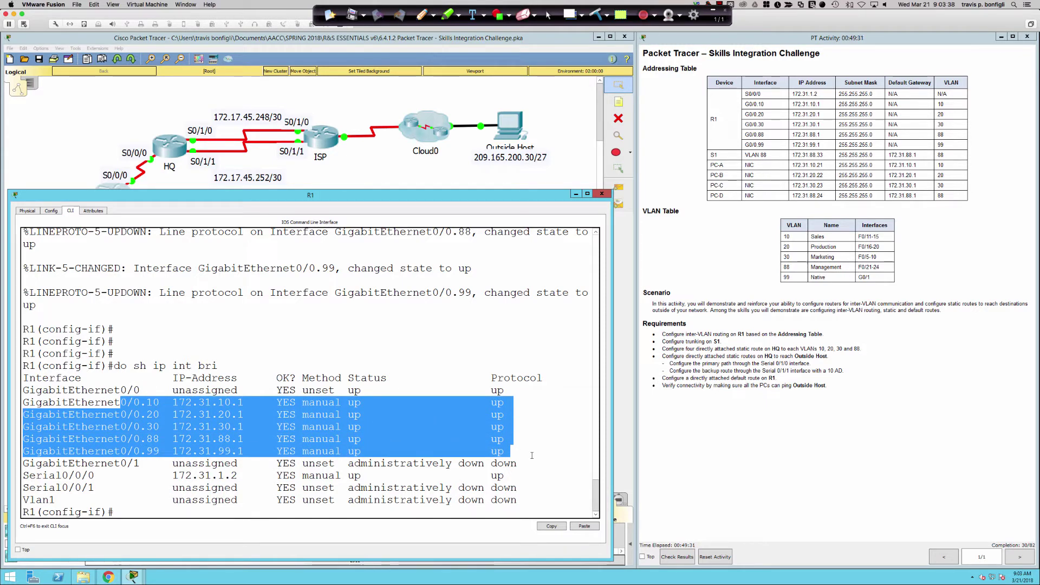
{"action": "left_click", "coordinate": [539, 436]}
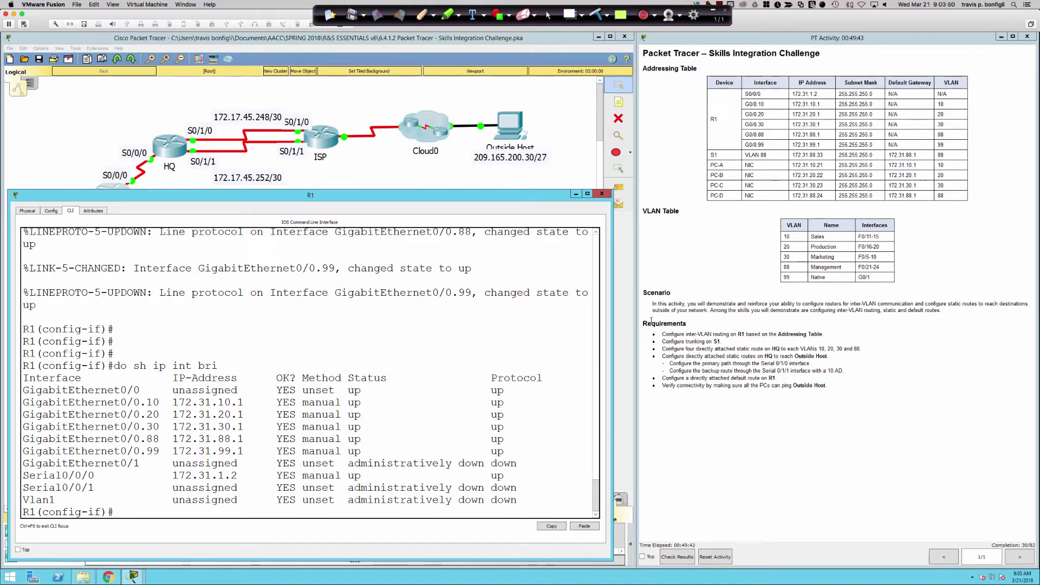
Open switch S1's command line from the topology and enlarge and reposition its window
{"action": "left_click", "coordinate": [371, 185]}
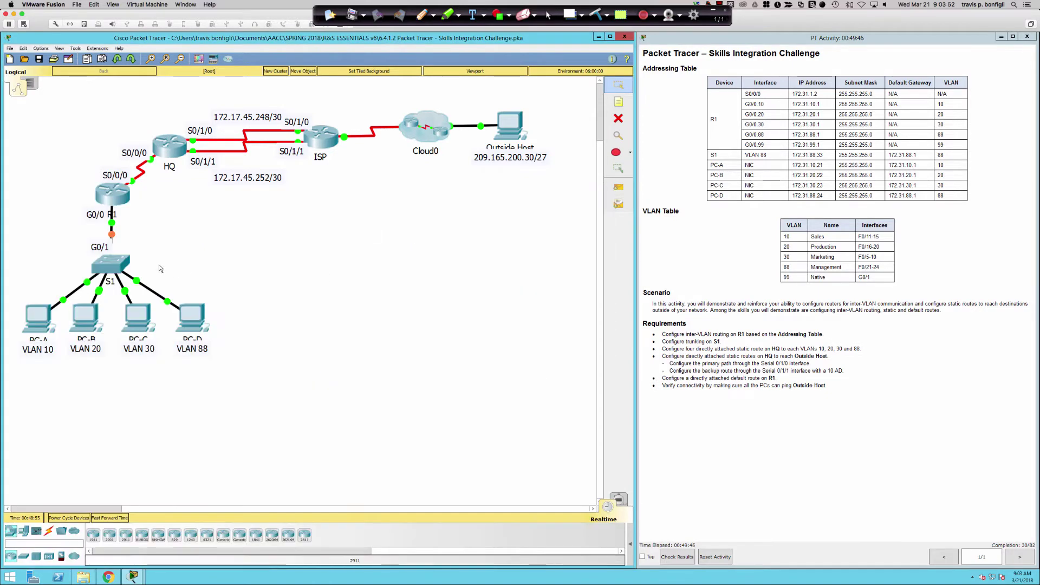
{"action": "left_click", "coordinate": [110, 269]}
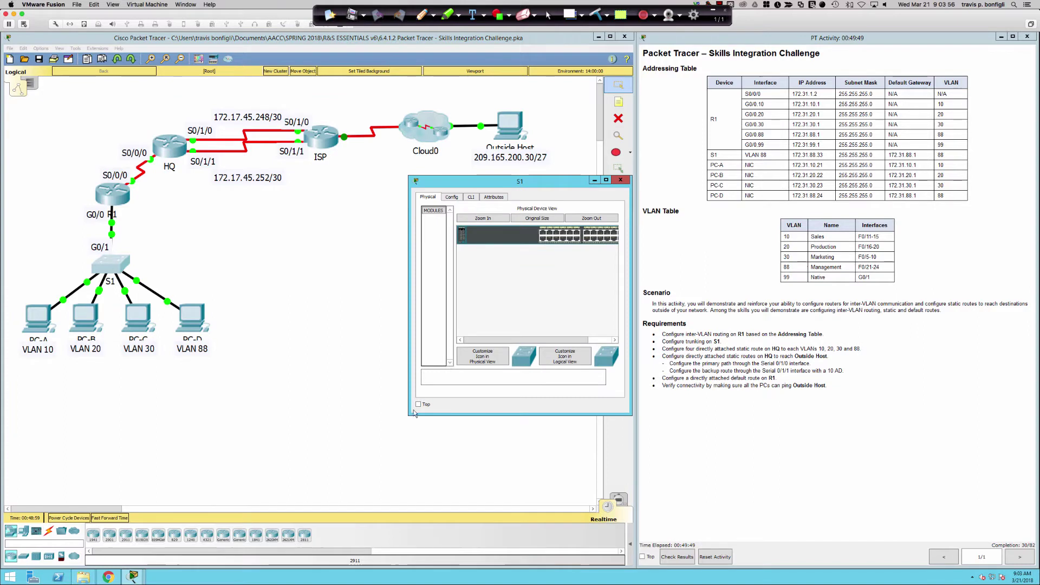
{"action": "left_click_drag", "start_coordinate": [414, 413], "coordinate": [95, 485]}
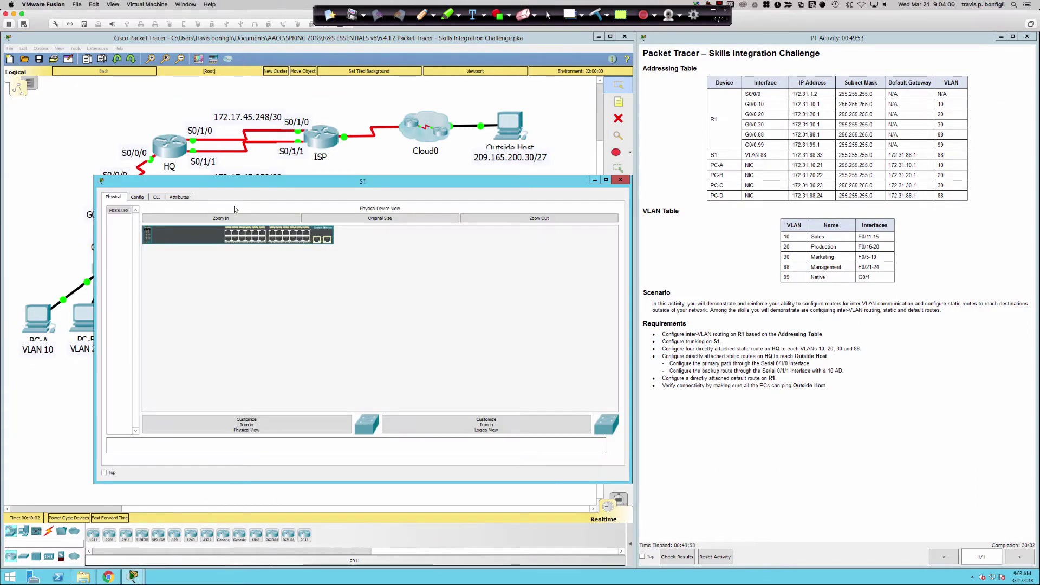
{"action": "left_click_drag", "start_coordinate": [274, 181], "coordinate": [235, 256]}
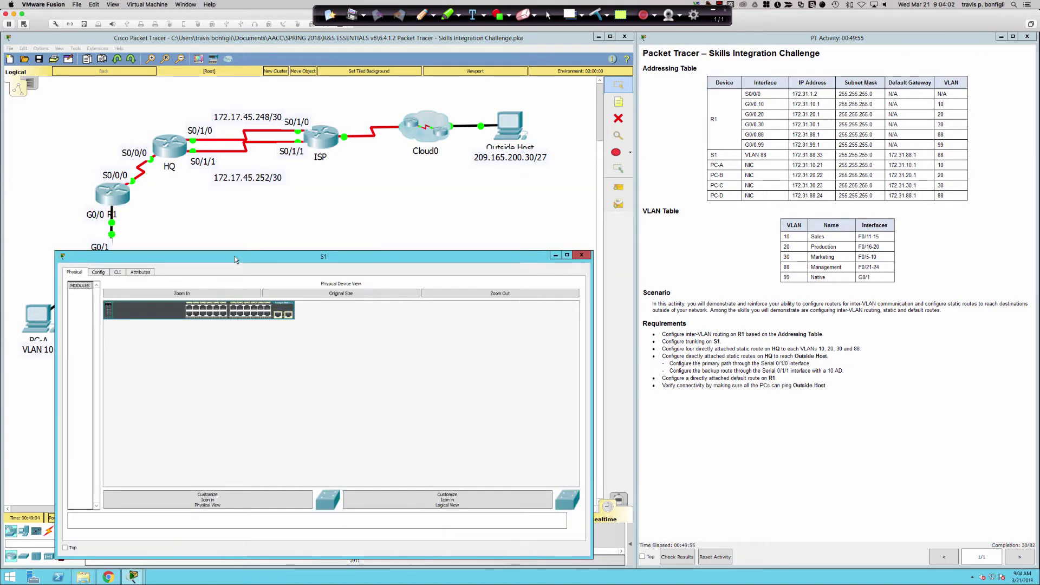
{"action": "left_click", "coordinate": [117, 272]}
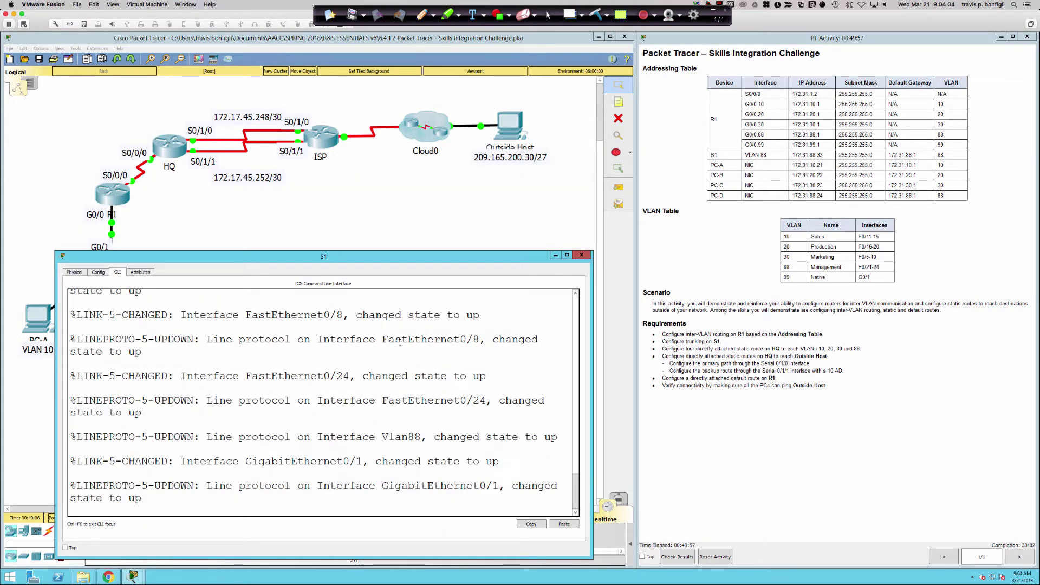
Enter privileged EXEC mode on S1 with the enable command
{"action": "key", "text": "Return"}
{"action": "key", "text": "Return"}
{"action": "key", "text": "Return"}
{"action": "key", "text": "Return"}
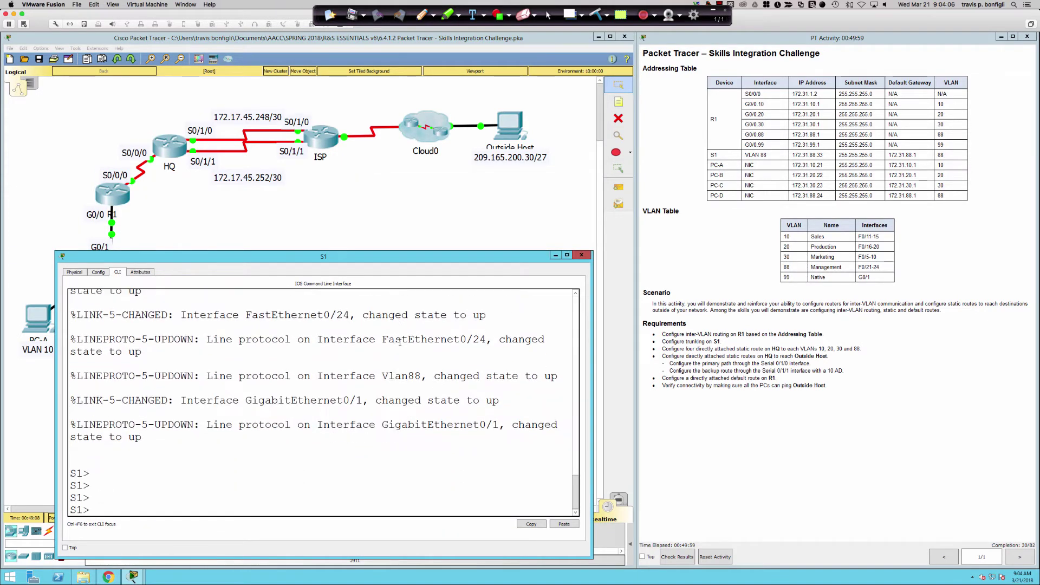
{"action": "key", "text": "Return"}
{"action": "key", "text": "Return"}
{"action": "key", "text": "Return"}
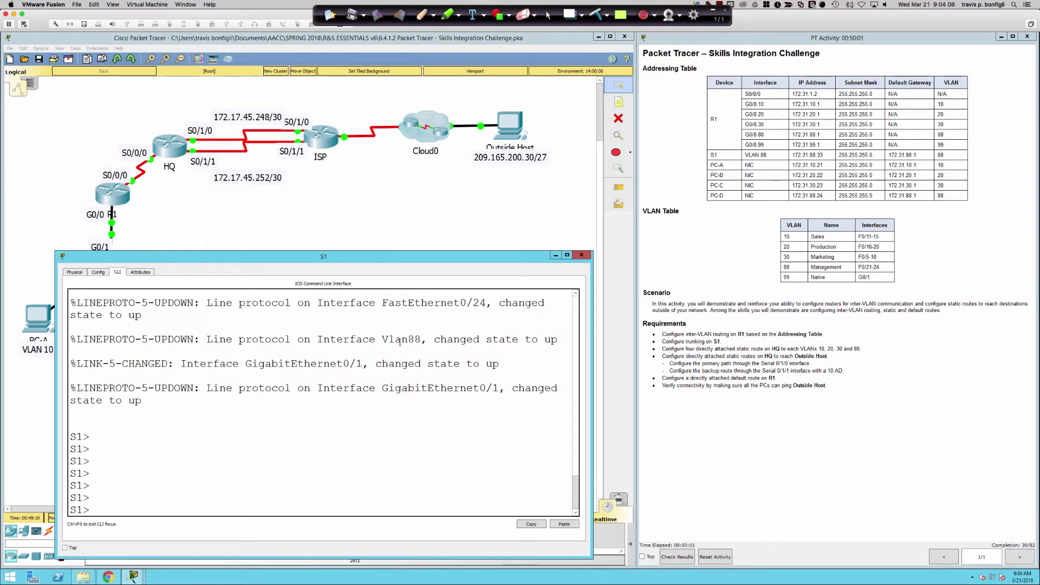
{"action": "type", "text": "en"}
{"action": "key", "text": "Tab"}
{"action": "key", "text": "Return"}
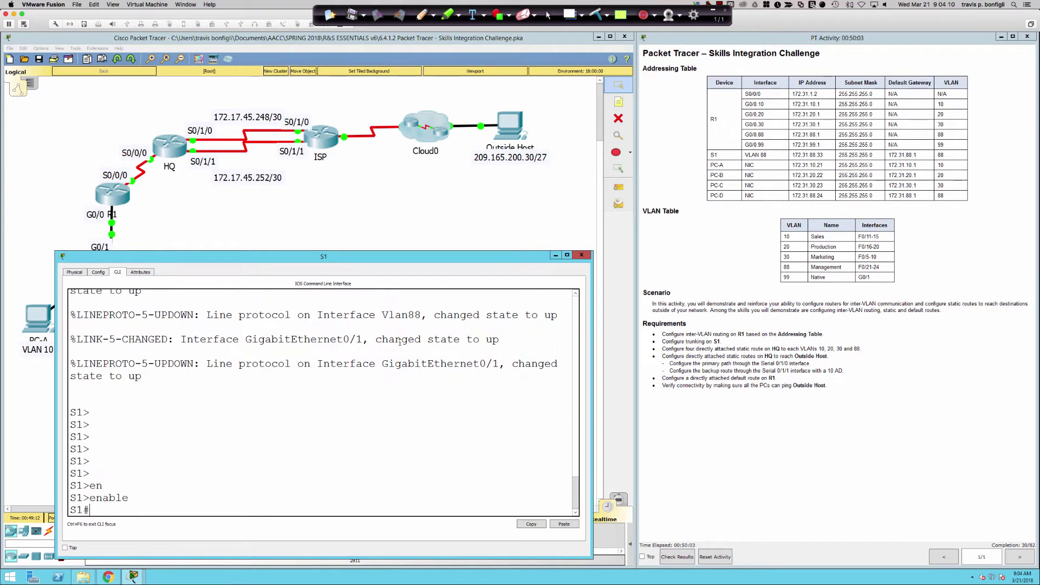
Display the trunk status of S1's interfaces with sh int trunk
{"action": "key", "text": "Return"}
{"action": "key", "text": "Return"}
{"action": "key", "text": "Return"}
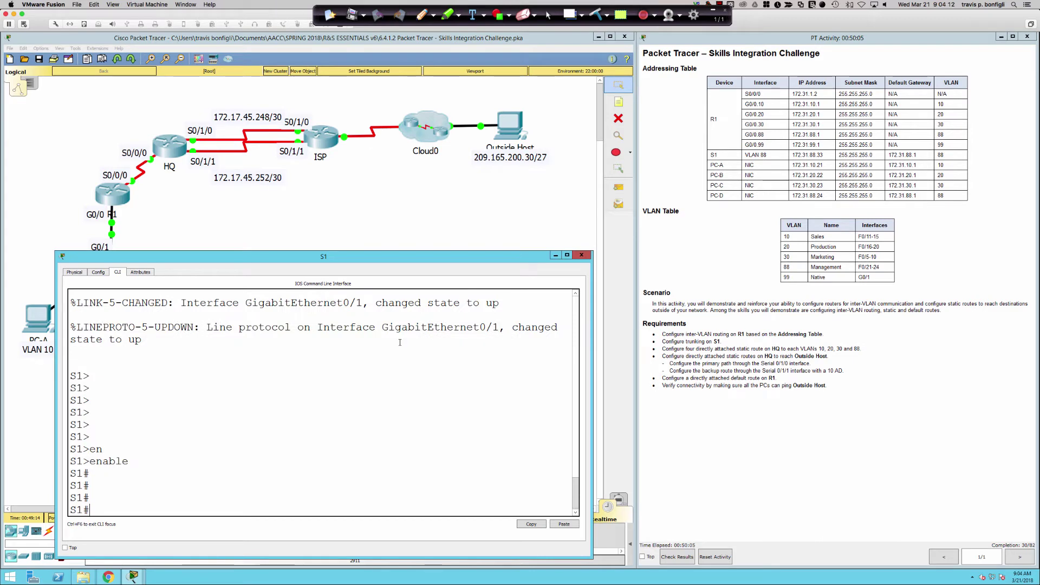
{"action": "key", "text": "Return"}
{"action": "key", "text": "Return"}
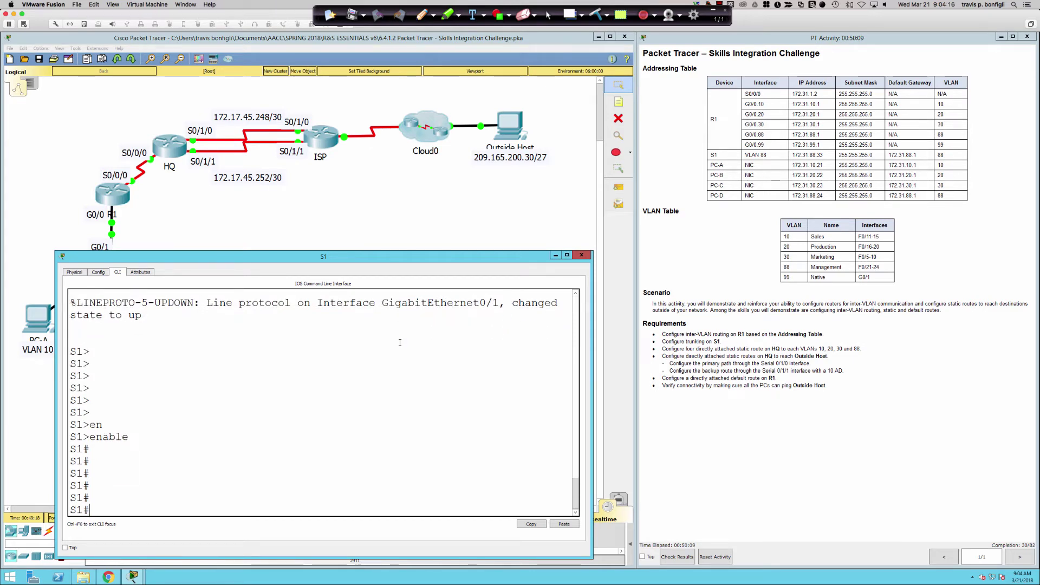
{"action": "type", "text": "sh int trunk"}
{"action": "key", "text": "Return"}
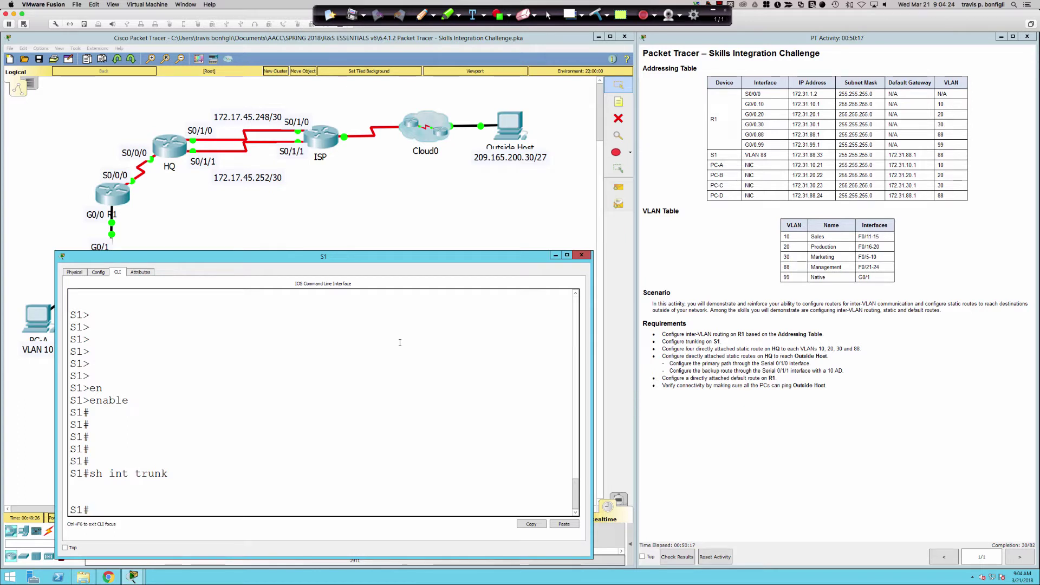
Display S1's running configuration and examine the entry for interface GigabitEthernet0/1
{"action": "type", "text": "sh run"}
{"action": "key", "text": "Return"}
{"action": "key", "text": "space"}
{"action": "key", "text": "space"}
{"action": "key", "text": "space"}
{"action": "key", "text": "space"}
{"action": "key", "text": "space"}
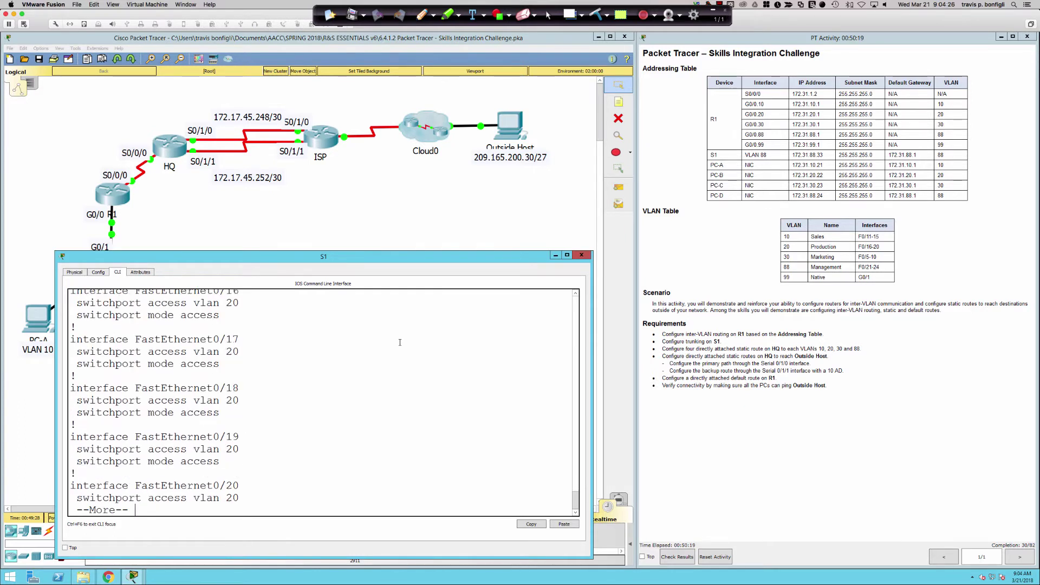
{"action": "scroll", "coordinate": [322, 371], "scroll_direction": "up", "scroll_amount": 3}
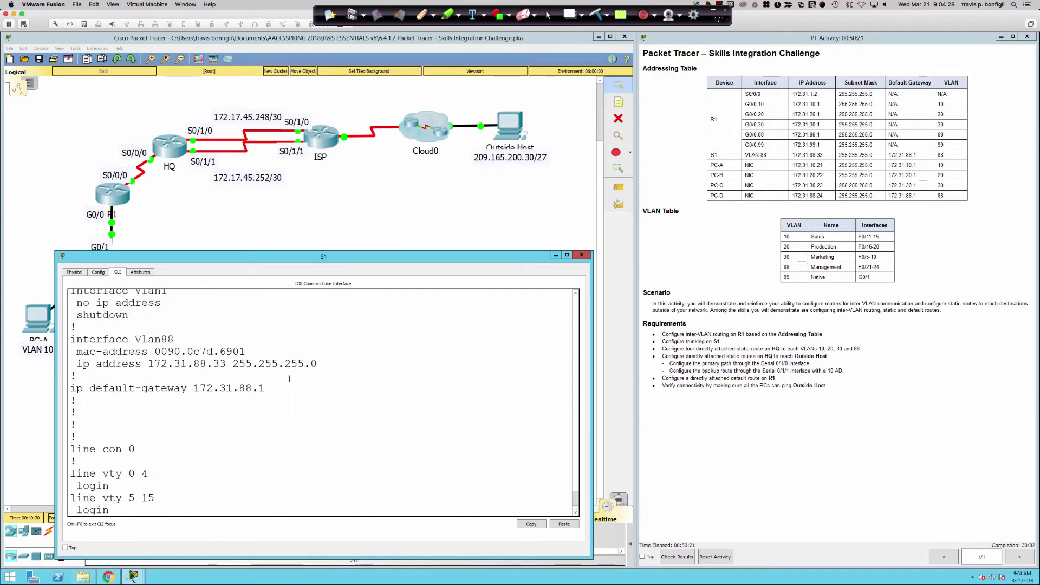
{"action": "scroll", "coordinate": [289, 380], "scroll_direction": "up", "scroll_amount": 1}
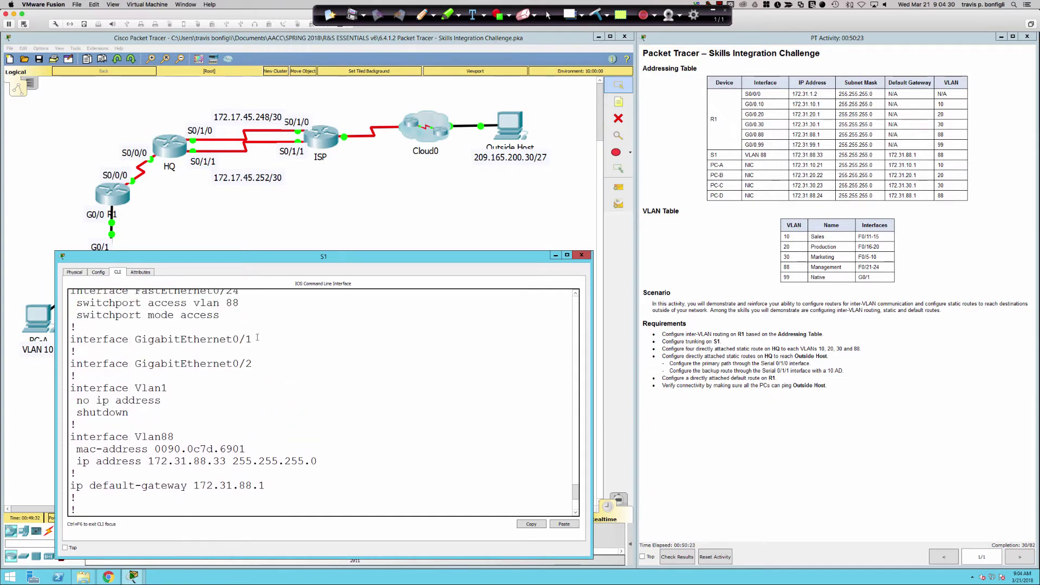
{"action": "left_click_drag", "start_coordinate": [257, 337], "coordinate": [72, 328]}
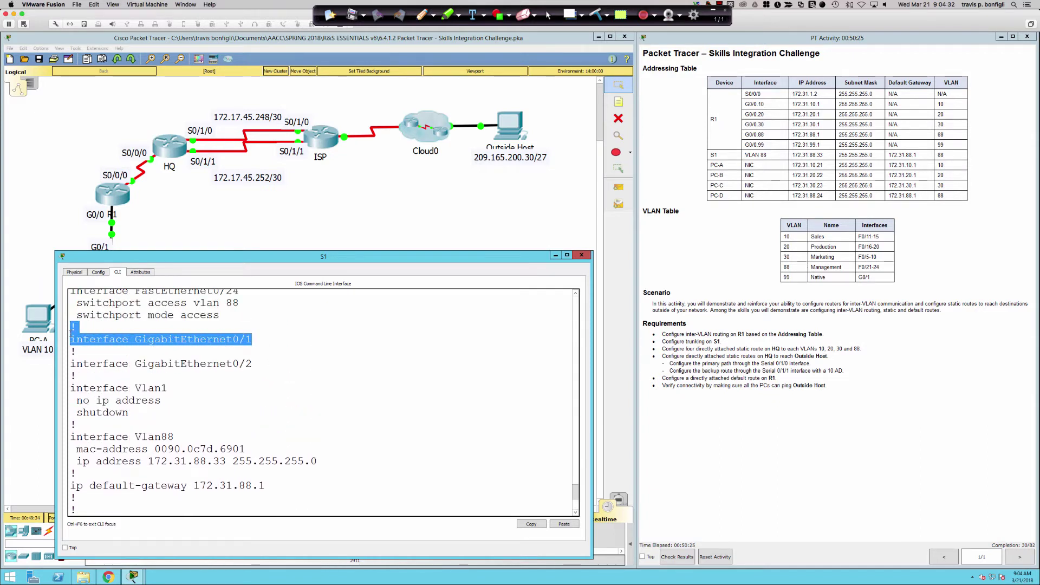
{"action": "left_click", "coordinate": [416, 427]}
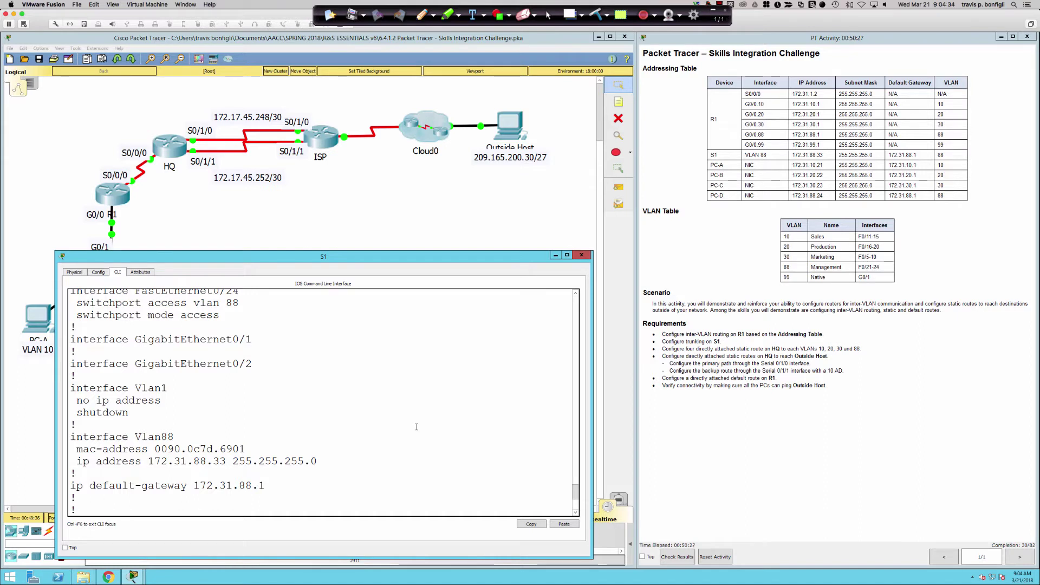
{"action": "key", "text": "space"}
{"action": "key", "text": "space"}
Display the switchport details of S1's interface gi0/1 and examine its administrative and operational modes
{"action": "type", "text": "sh int"}
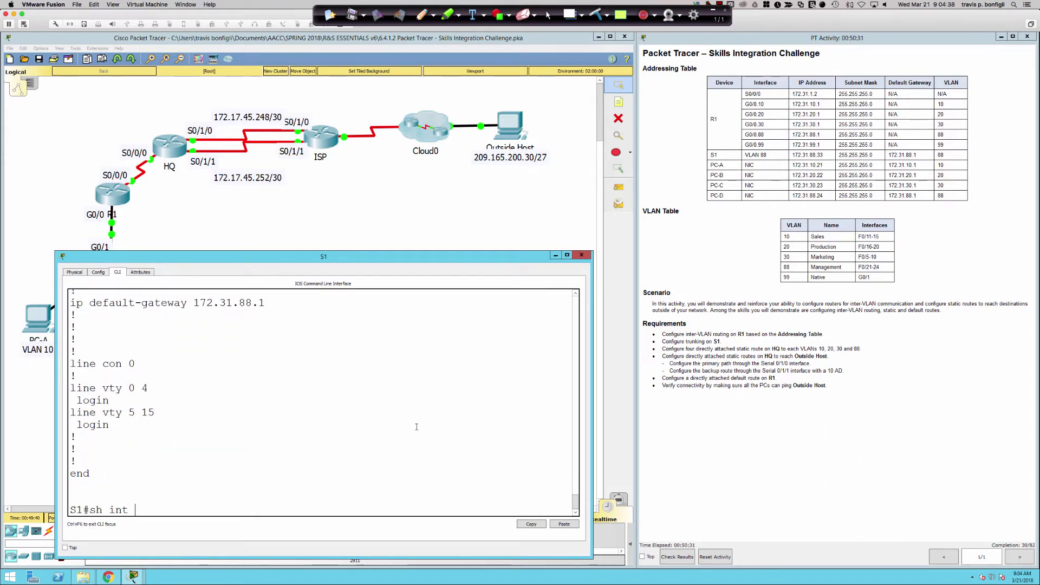
{"action": "type", "text": " gi0/1 switch"}
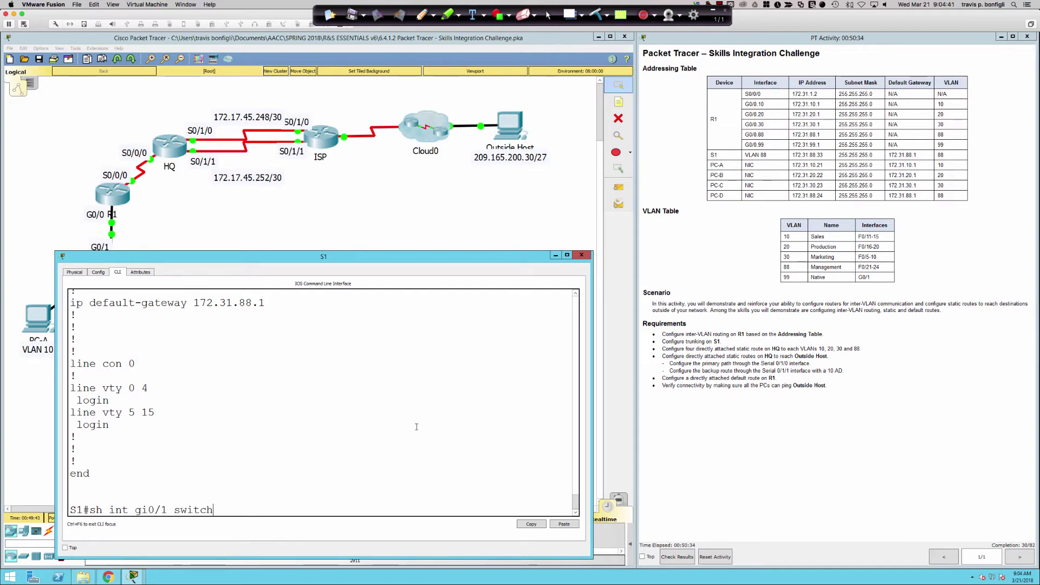
{"action": "key", "text": "Return"}
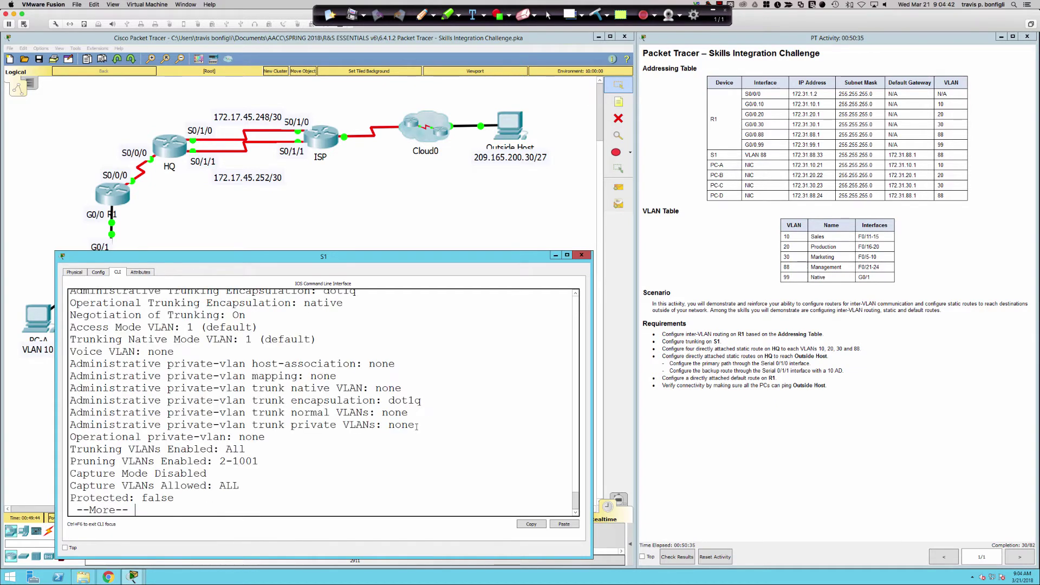
{"action": "scroll", "coordinate": [237, 384], "scroll_direction": "up", "scroll_amount": 1}
{"action": "scroll", "coordinate": [237, 384], "scroll_direction": "down", "scroll_amount": 1}
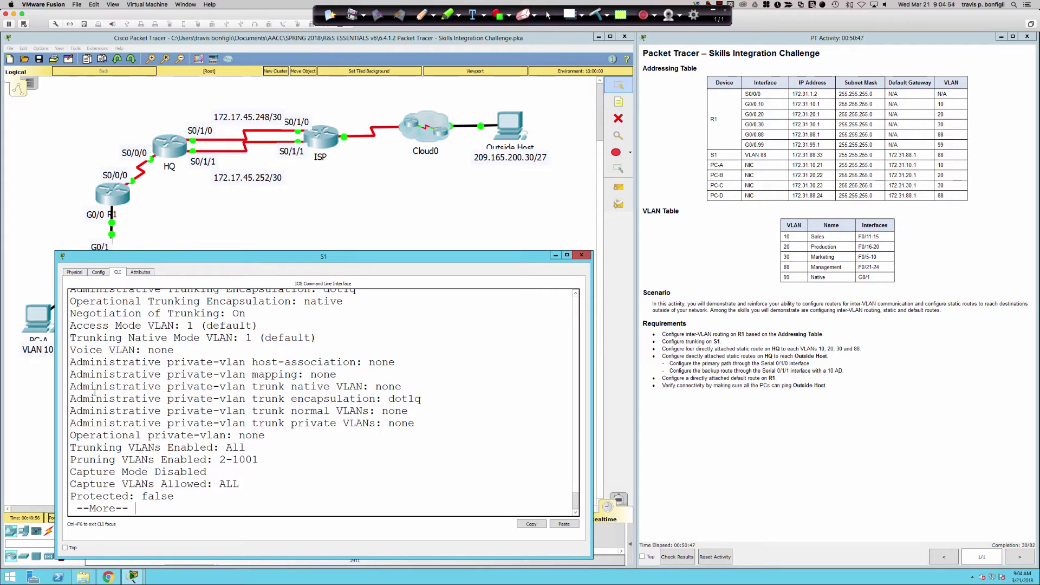
{"action": "scroll", "coordinate": [119, 382], "scroll_direction": "up", "scroll_amount": 2}
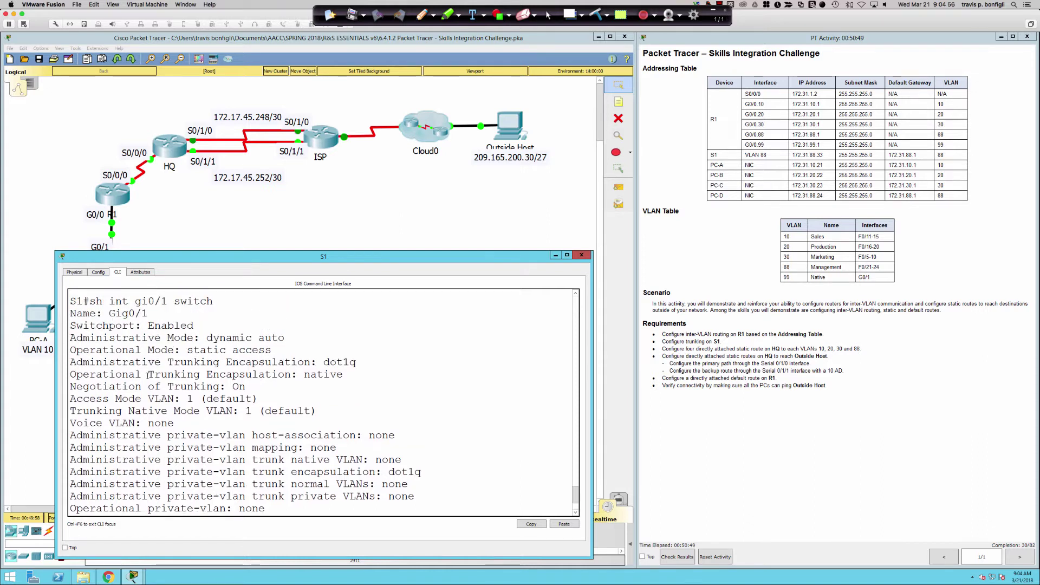
{"action": "left_click_drag", "start_coordinate": [269, 350], "coordinate": [70, 351]}
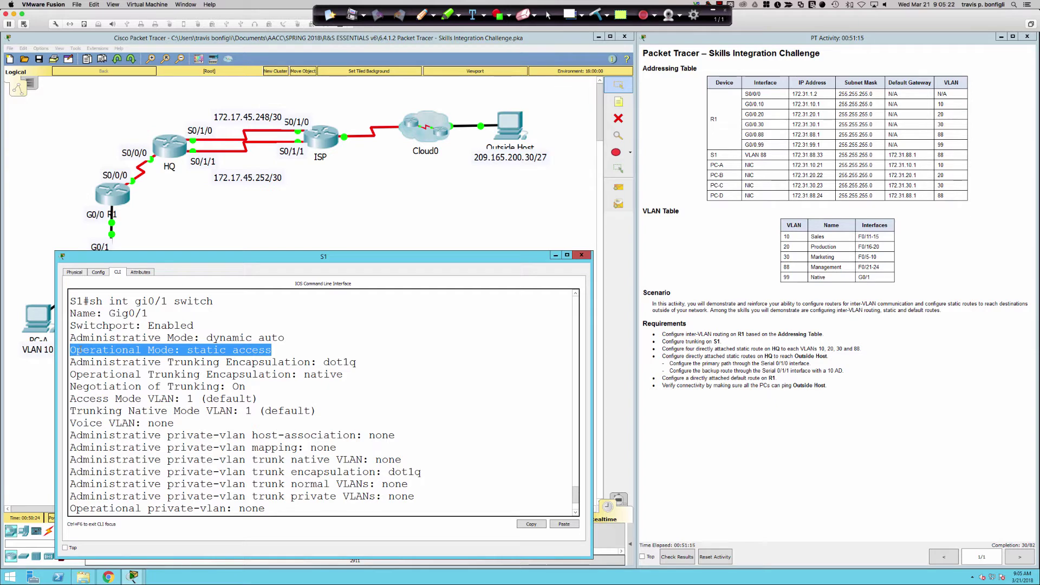
{"action": "left_click", "coordinate": [453, 428]}
{"action": "scroll", "coordinate": [453, 428], "scroll_direction": "down", "scroll_amount": 3}
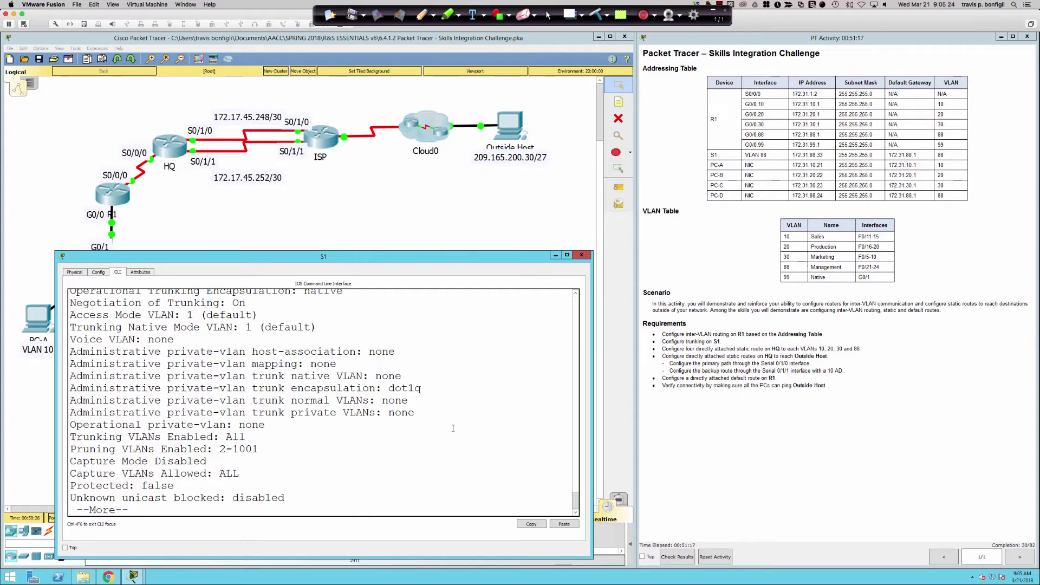
{"action": "key", "text": "space"}
In S1's global configuration, set interface gi0/1 to trunking with switchport mode trunk
{"action": "type", "text": "conf"}
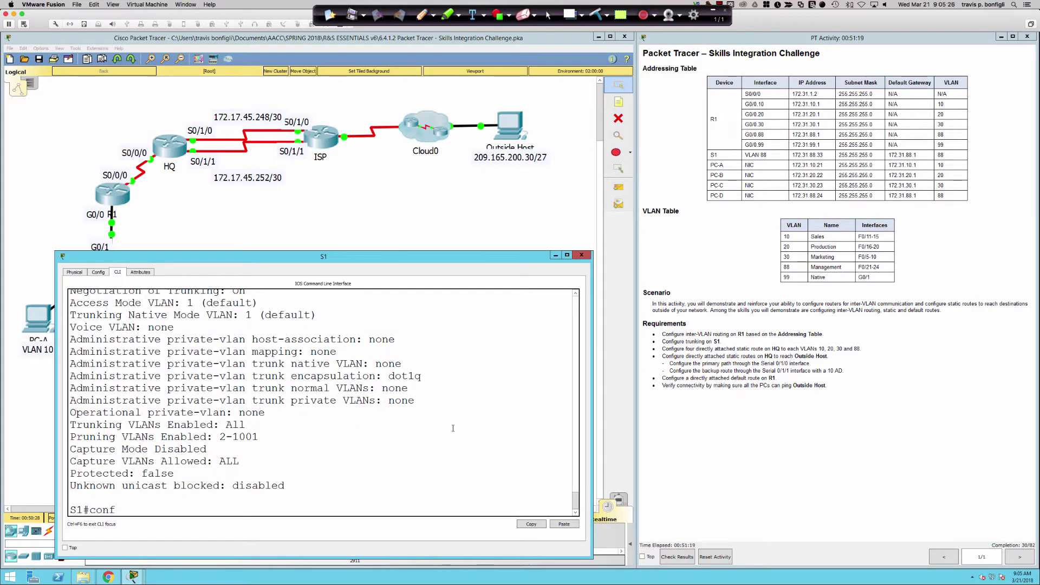
{"action": "key", "text": "Tab"}
{"action": "type", "text": "t"}
{"action": "key", "text": "Tab"}
{"action": "key", "text": "Return"}
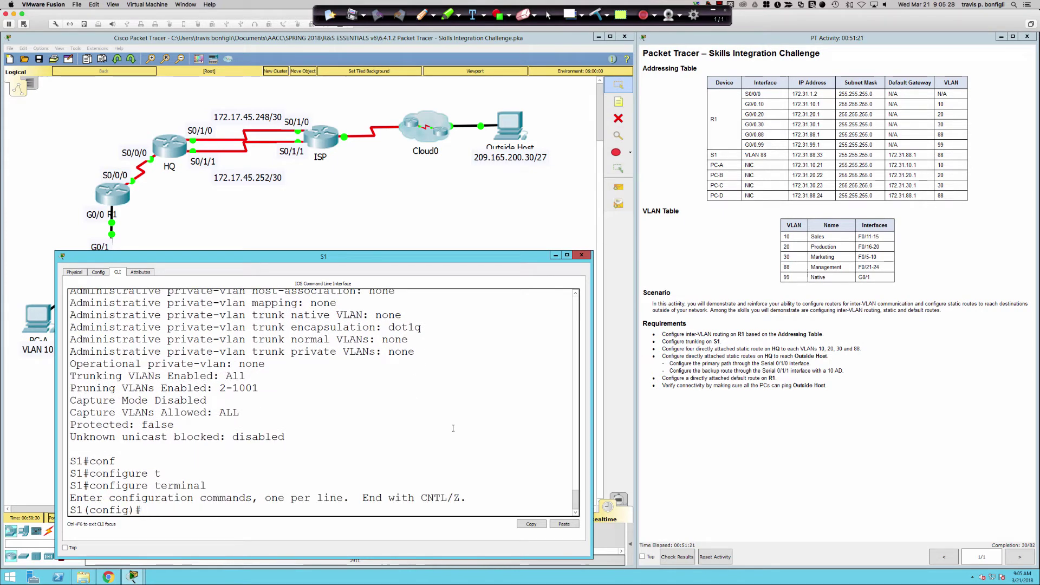
{"action": "type", "text": "int gi0/1"}
{"action": "key", "text": "Return"}
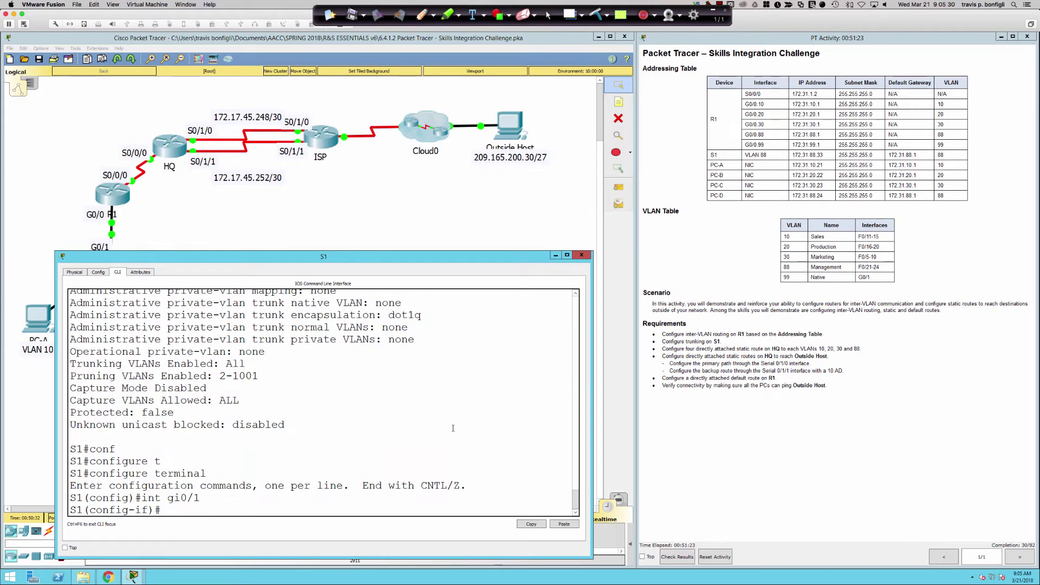
{"action": "key", "text": "Return"}
{"action": "key", "text": "Return"}
{"action": "key", "text": "Return"}
{"action": "type", "text": "swi"}
{"action": "key", "text": "Tab"}
{"action": "type", "text": "mode trunk"}
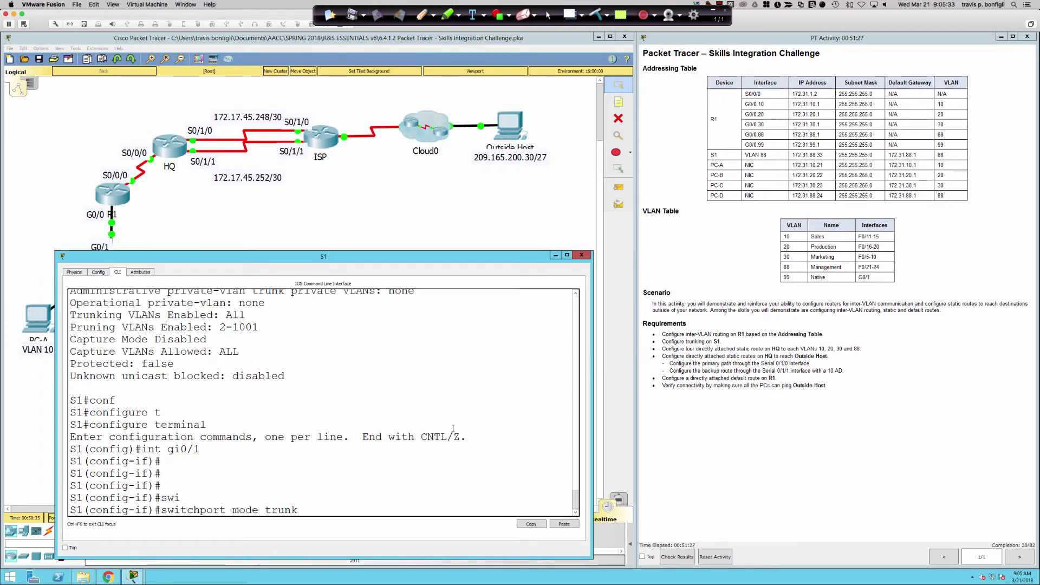
{"action": "key", "text": "Return"}
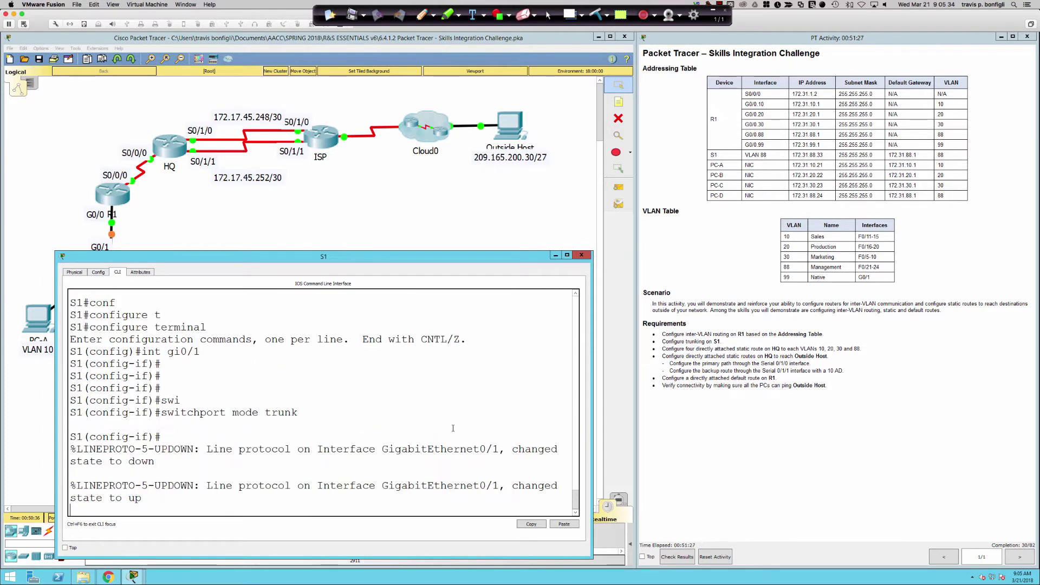
Disable trunk negotiation on S1's interface gi0/1 with switchport nonegotiate
{"action": "key", "text": "Return"}
{"action": "key", "text": "Return"}
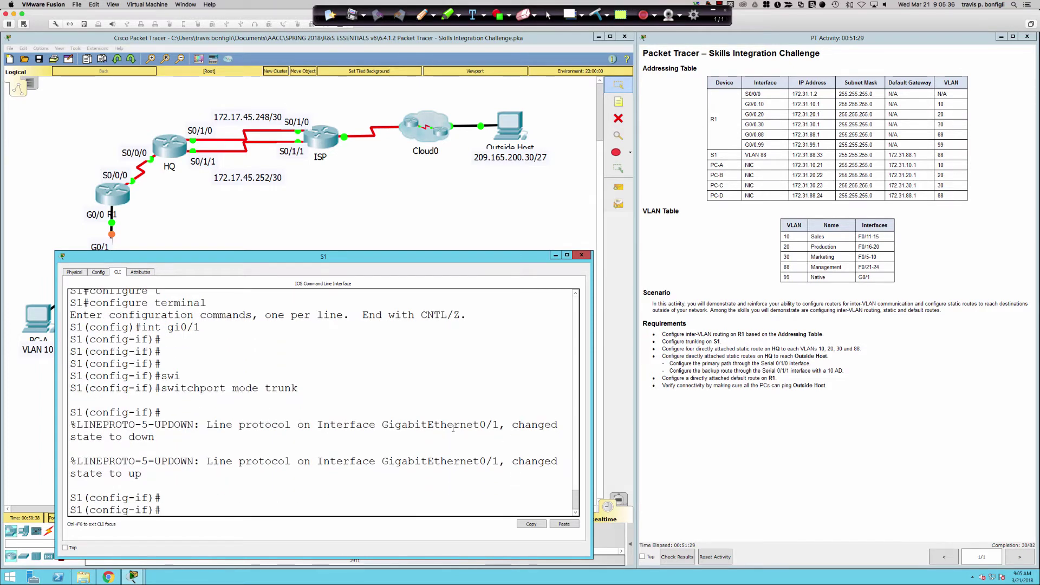
{"action": "type", "text": "sw"}
{"action": "key", "text": "Tab"}
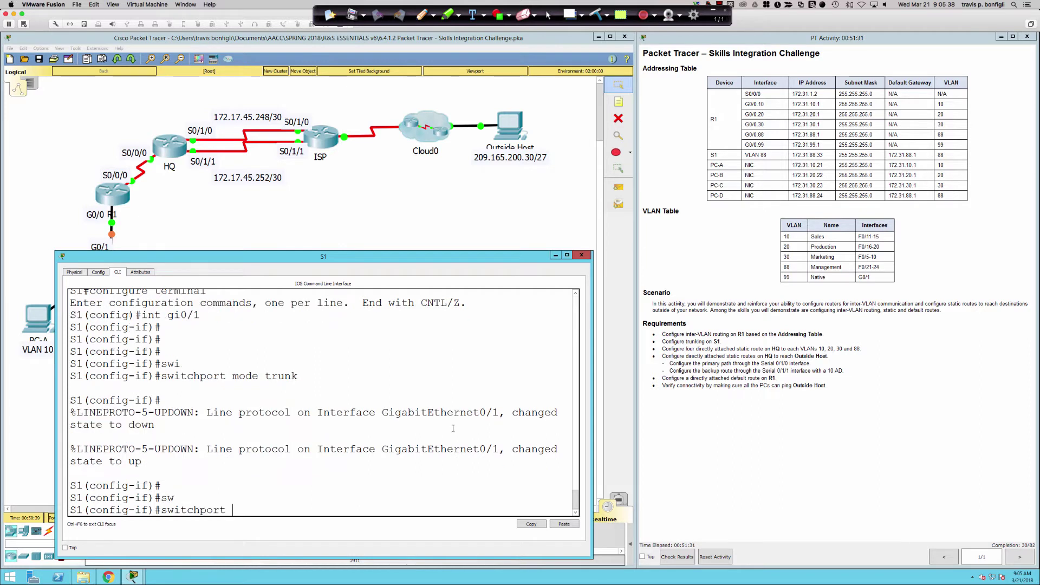
{"action": "type", "text": "non"}
{"action": "key", "text": "Tab"}
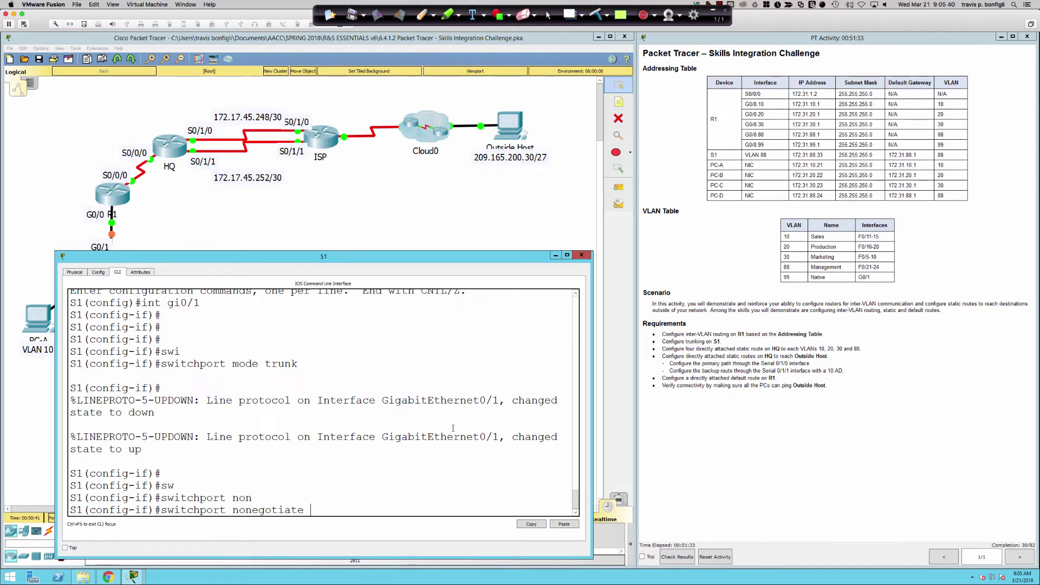
{"action": "key", "text": "Return"}
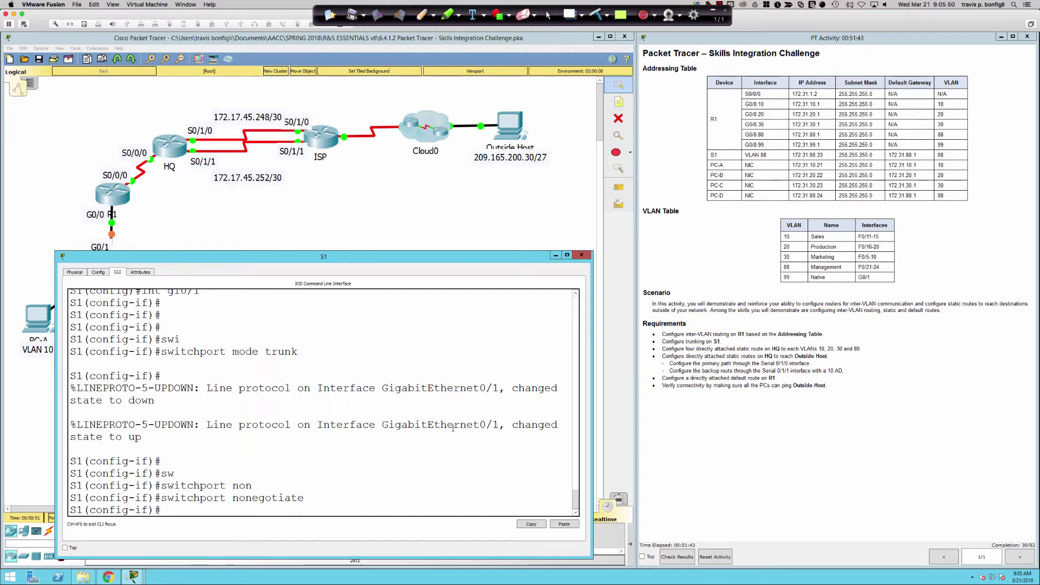
Set the native VLAN of S1's gi0/1 trunk to 99 with switchport trunk native vlan 99
{"action": "key", "text": "Return"}
{"action": "key", "text": "Return"}
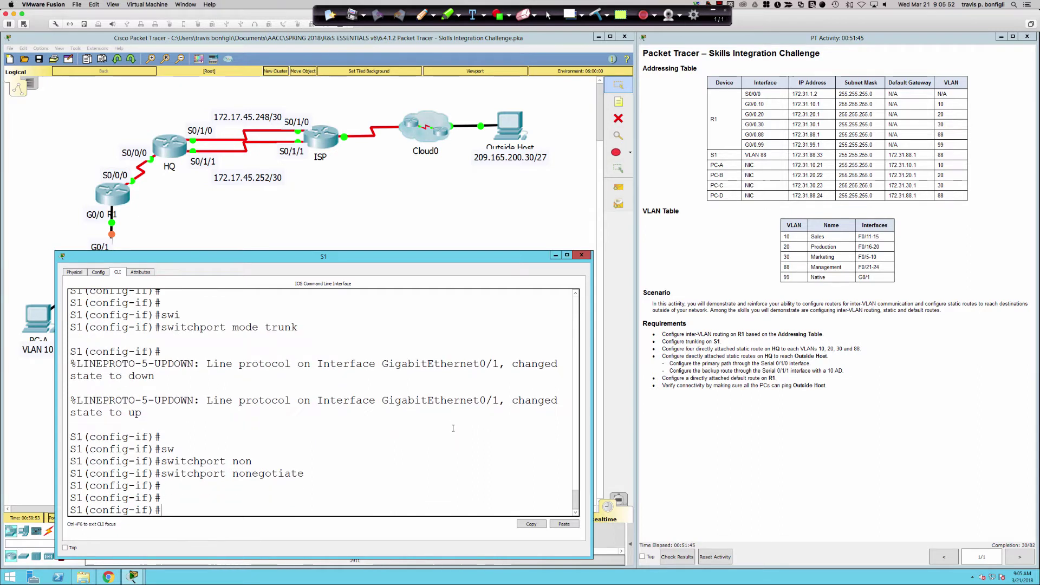
{"action": "type", "text": "swi"}
{"action": "key", "text": "Tab"}
{"action": "type", "text": "tru"}
{"action": "key", "text": "Tab"}
{"action": "type", "text": "na"}
{"action": "key", "text": "Tab"}
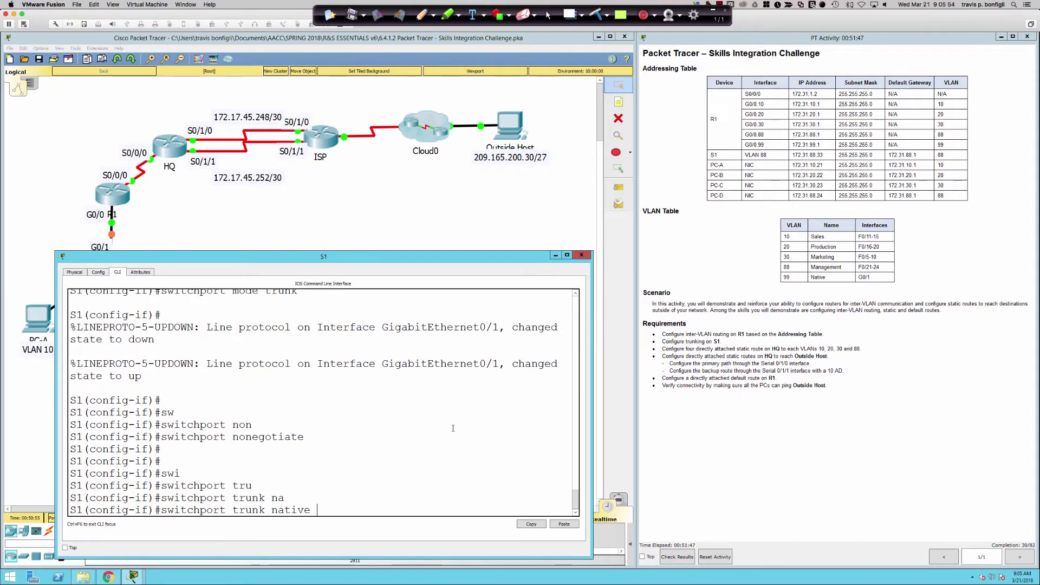
{"action": "type", "text": "vlan 99"}
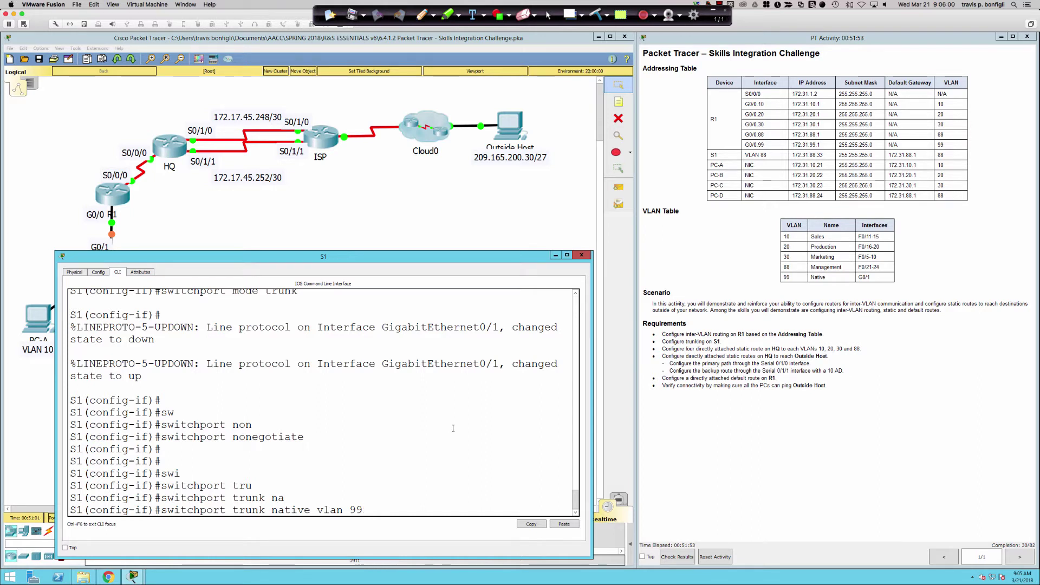
{"action": "key", "text": "Return"}
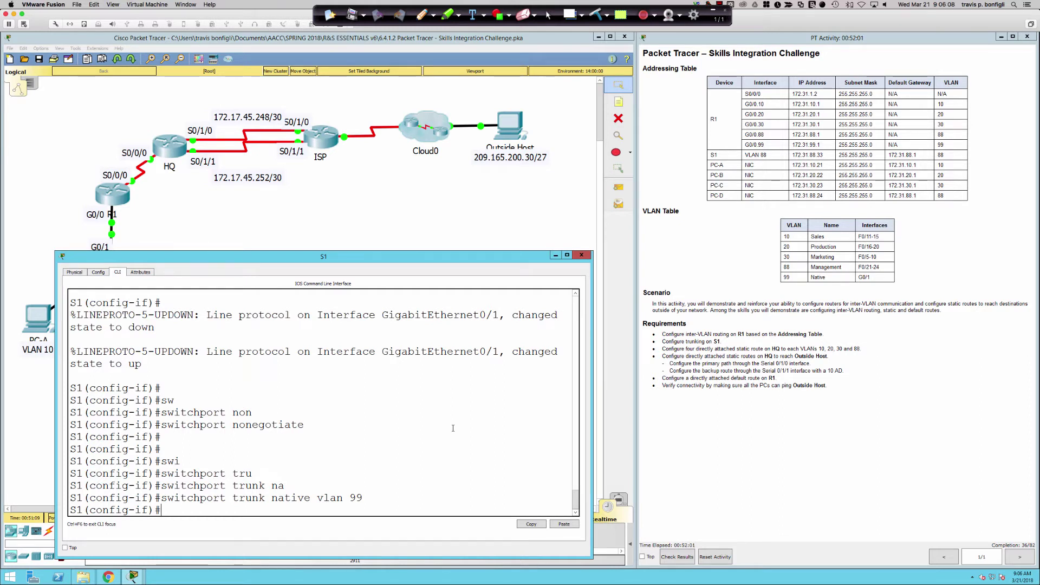
Display S1's running configuration from interface configuration mode and examine the trunk settings under GigabitEthernet0/1
{"action": "type", "text": "do sh run"}
{"action": "key", "text": "Return"}
{"action": "key", "text": "space"}
{"action": "key", "text": "space"}
{"action": "key", "text": "space"}
{"action": "key", "text": "space"}
{"action": "key", "text": "space"}
{"action": "key", "text": "space"}
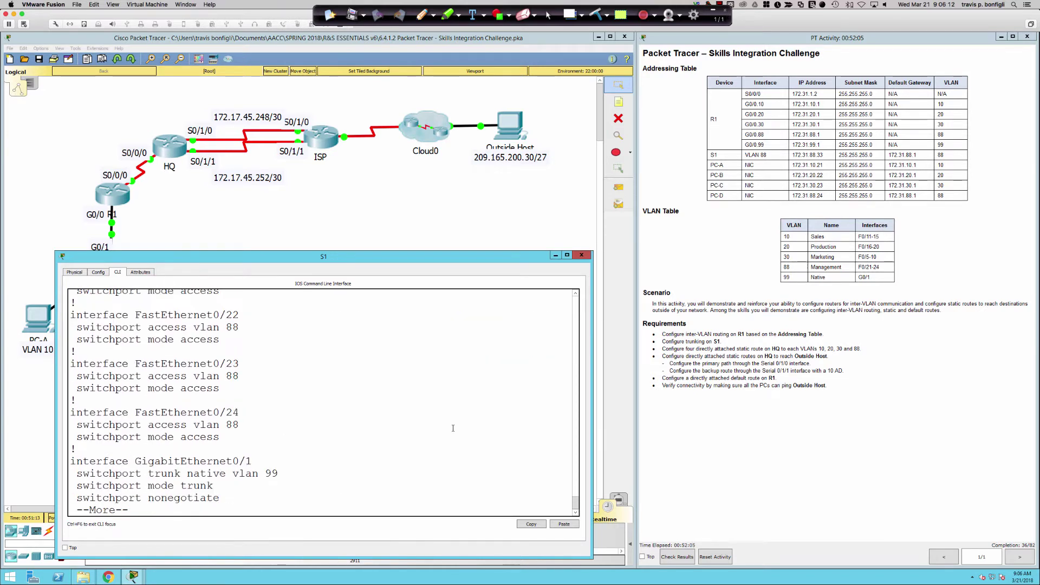
{"action": "scroll", "coordinate": [453, 428], "scroll_direction": "up", "scroll_amount": 4}
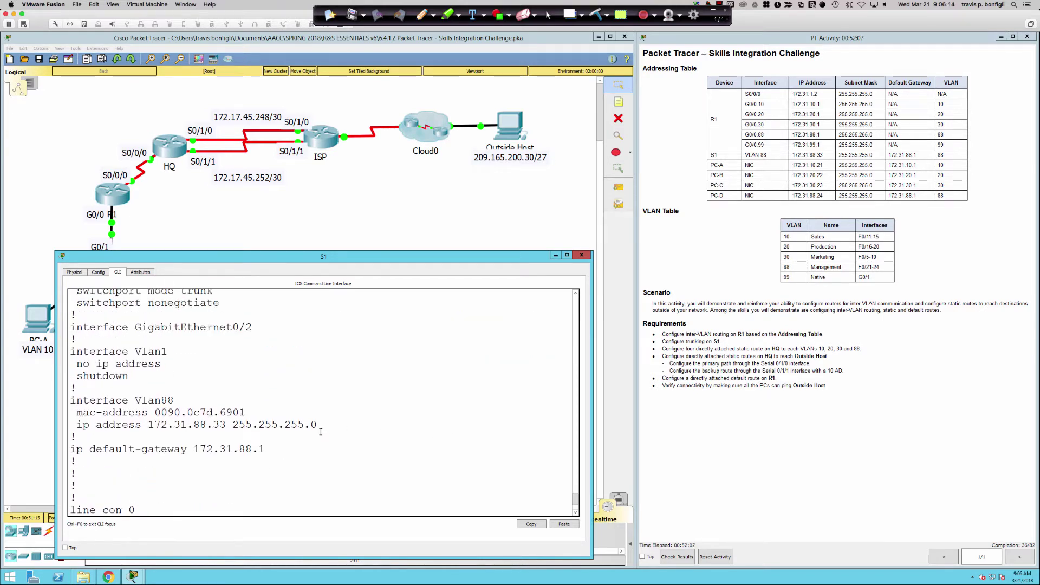
{"action": "scroll", "coordinate": [317, 428], "scroll_direction": "up", "scroll_amount": 1}
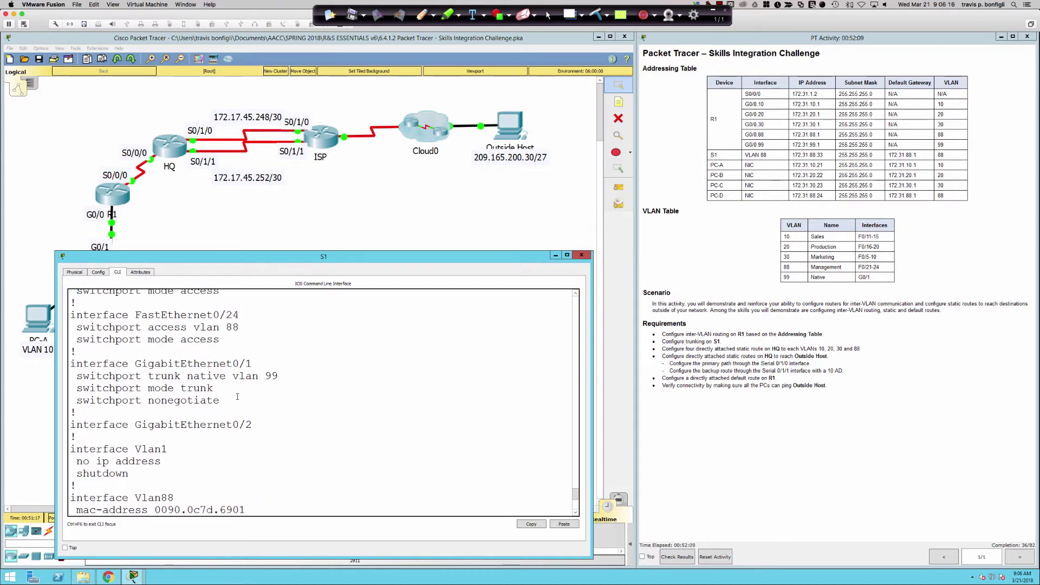
{"action": "left_click_drag", "start_coordinate": [227, 401], "coordinate": [89, 386]}
{"action": "left_click_drag", "start_coordinate": [232, 386], "coordinate": [76, 376]}
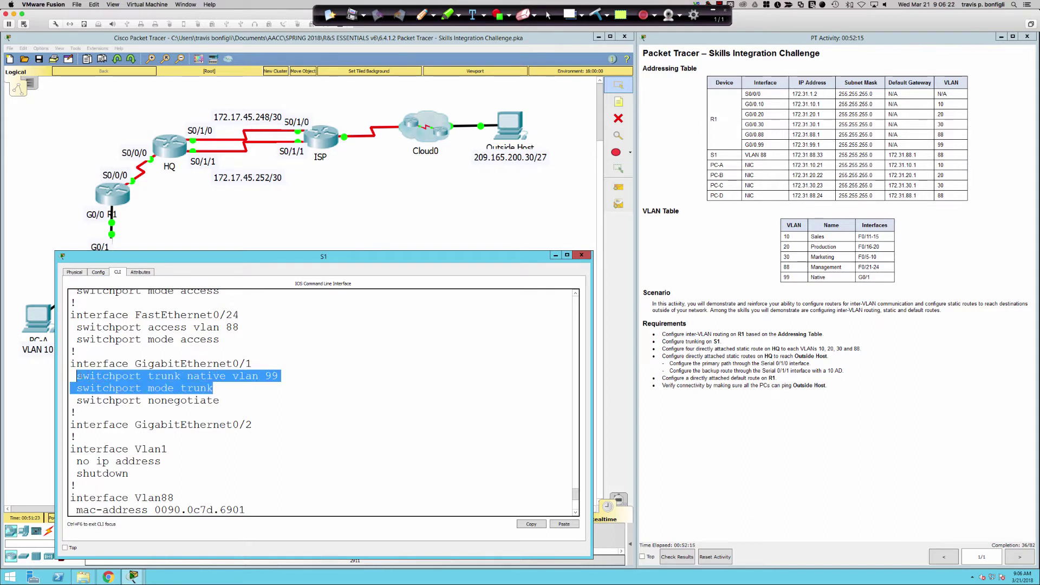
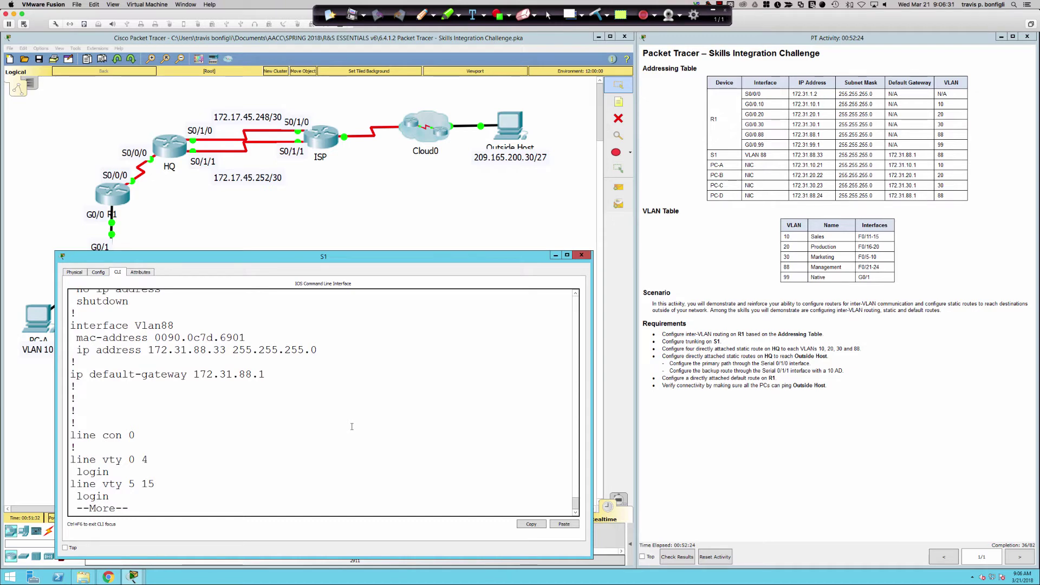
{"action": "key", "text": "space"}
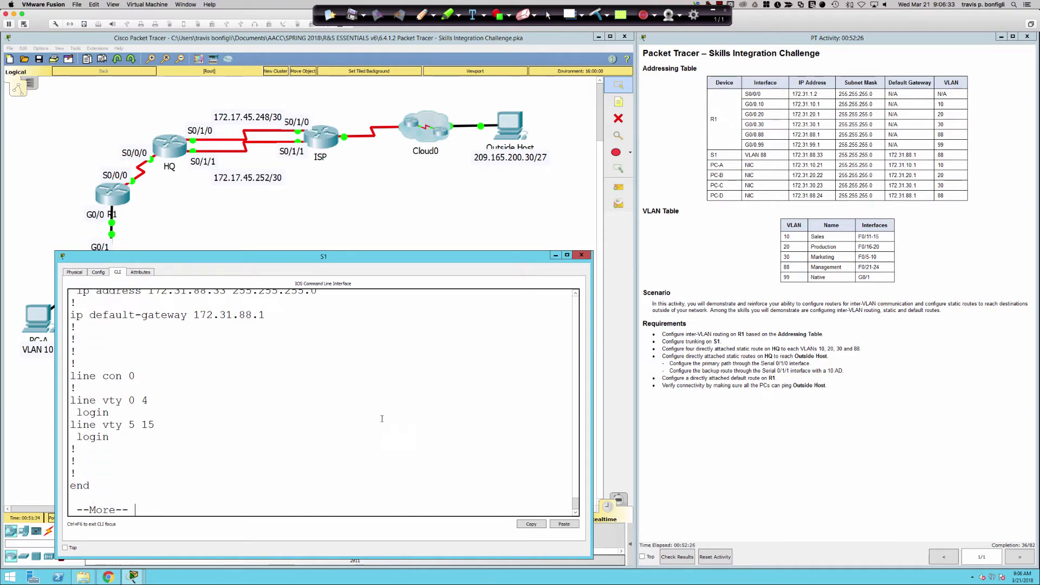
Open router HQ's command-line interface in an enlarged window and bring up its user prompt
{"action": "left_click_drag", "start_coordinate": [709, 349], "coordinate": [832, 351]}
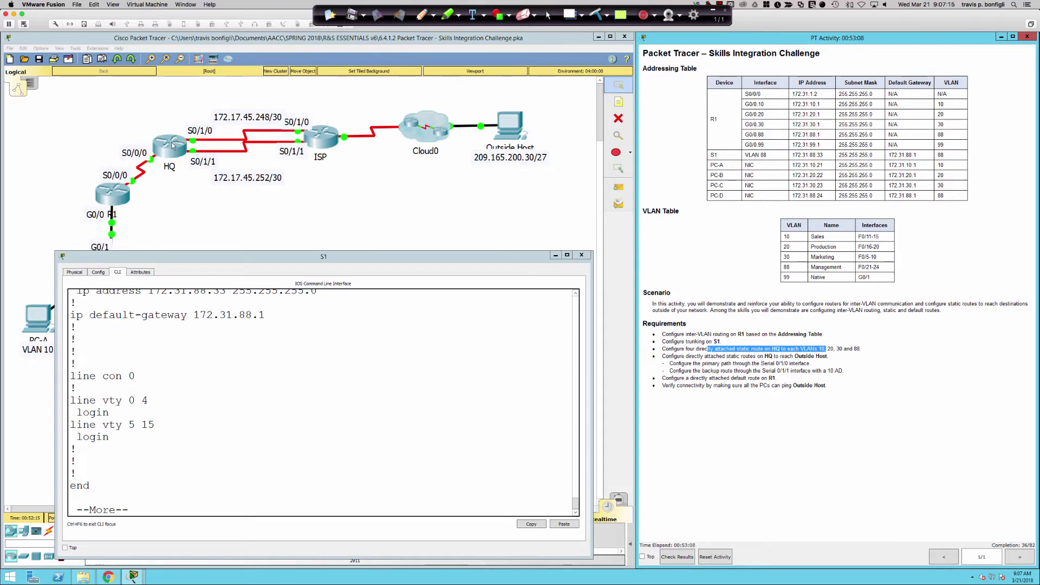
{"action": "left_click", "coordinate": [173, 145]}
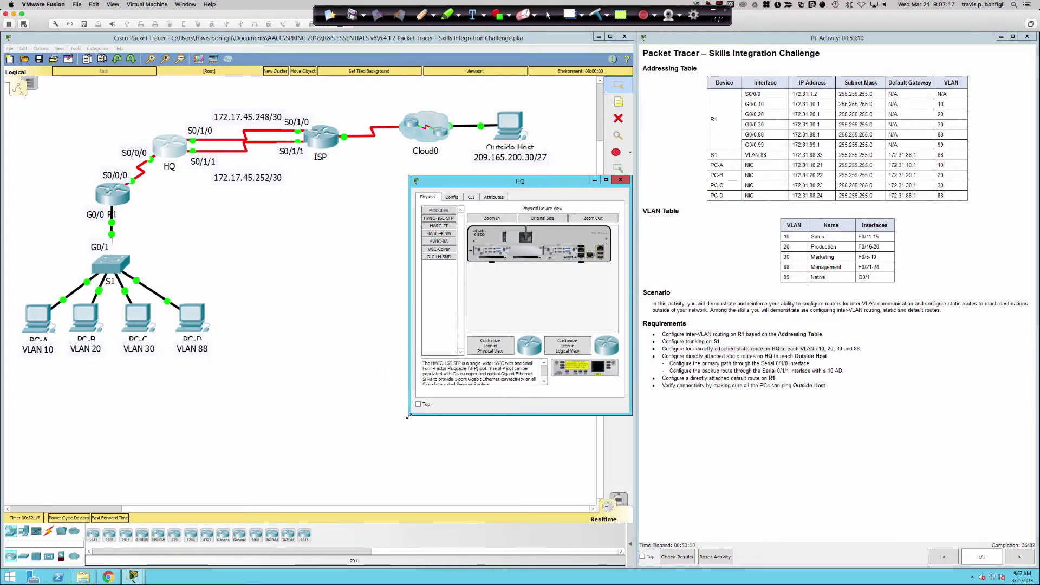
{"action": "left_click_drag", "start_coordinate": [409, 416], "coordinate": [146, 520]}
{"action": "left_click", "coordinate": [209, 196]}
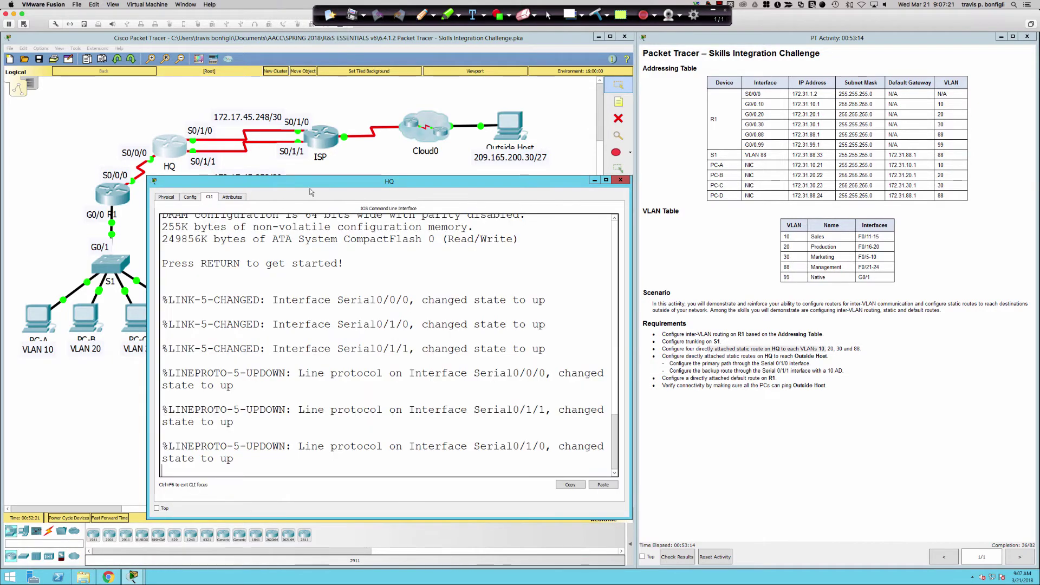
{"action": "left_click_drag", "start_coordinate": [312, 189], "coordinate": [321, 217]}
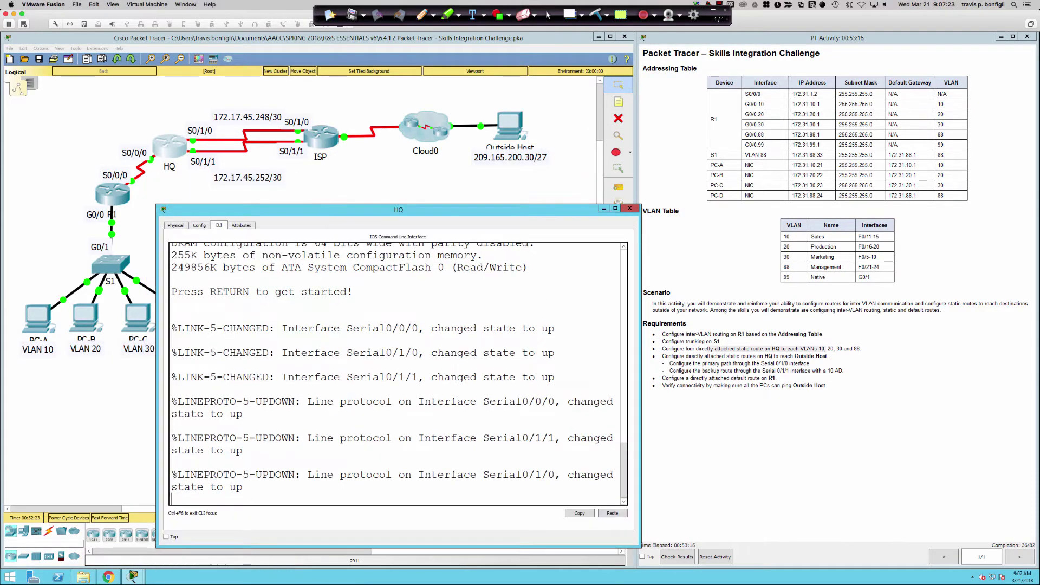
{"action": "key", "text": "Return"}
{"action": "key", "text": "Return"}
{"action": "key", "text": "Return"}
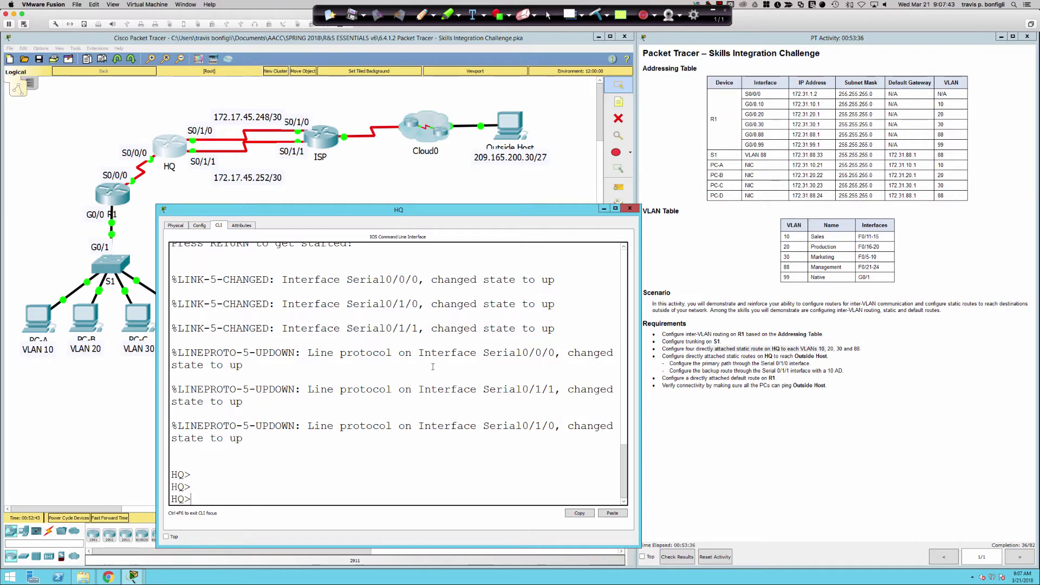
{"action": "key", "text": "Return"}
{"action": "key", "text": "Return"}
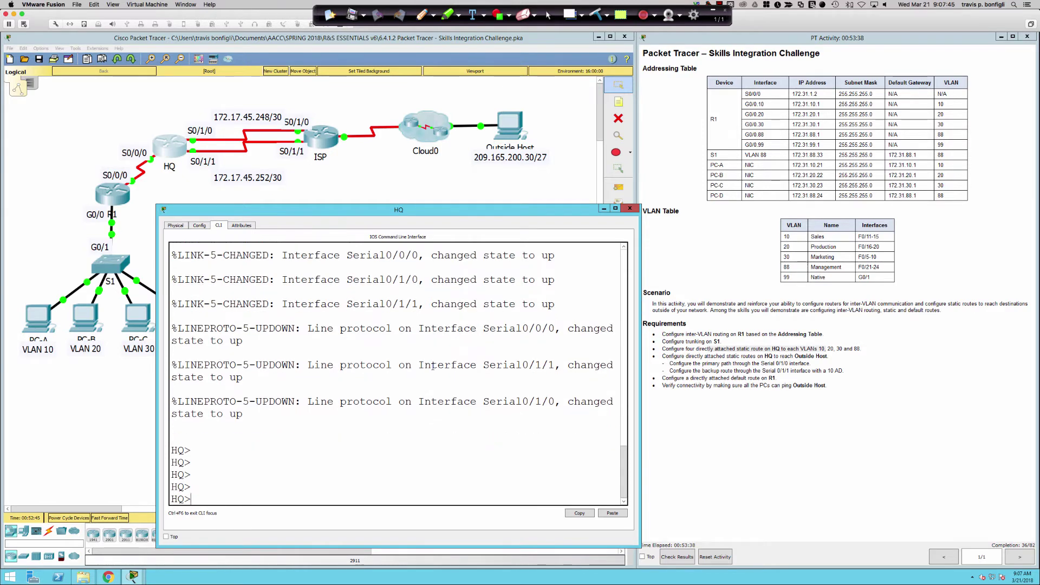
Enter privileged mode on HQ with enable and go into global configuration mode with configure terminal
{"action": "type", "text": "en"}
{"action": "key", "text": "Tab"}
{"action": "key", "text": "Return"}
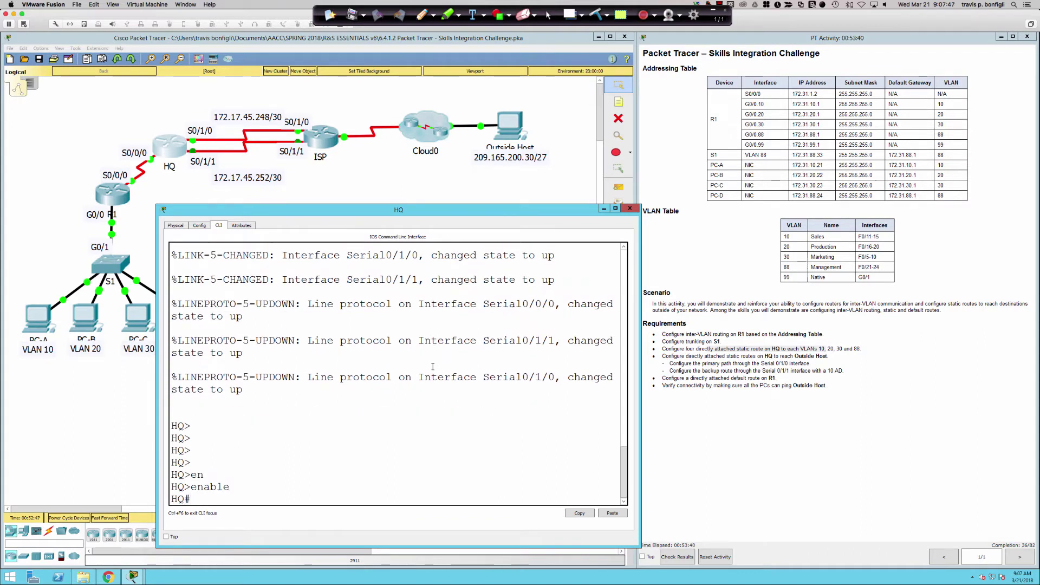
{"action": "type", "text": "conf"}
{"action": "key", "text": "Tab"}
{"action": "type", "text": "t"}
{"action": "key", "text": "Tab"}
{"action": "key", "text": "Return"}
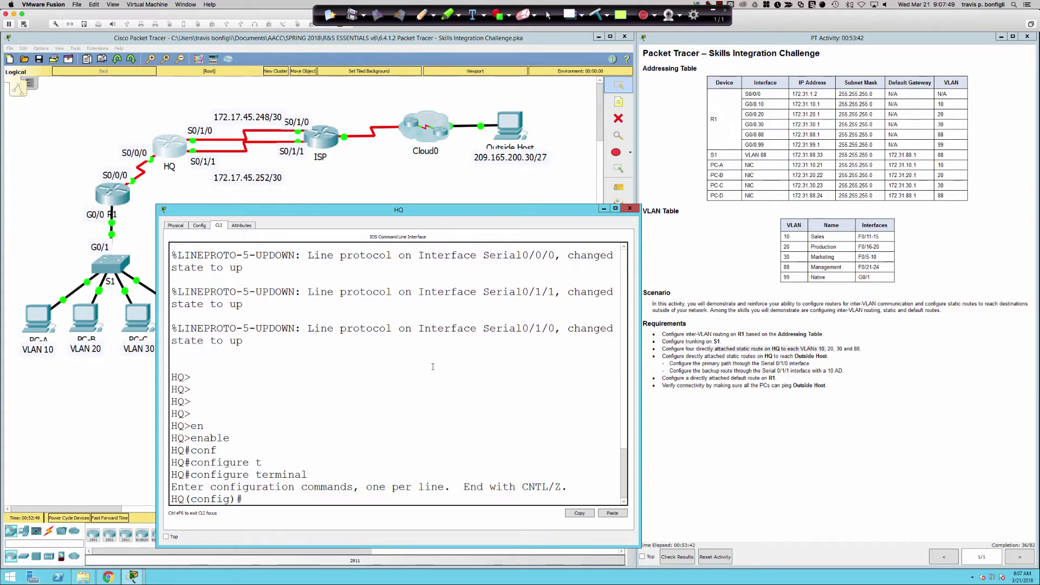
{"action": "key", "text": "Return"}
{"action": "key", "text": "Return"}
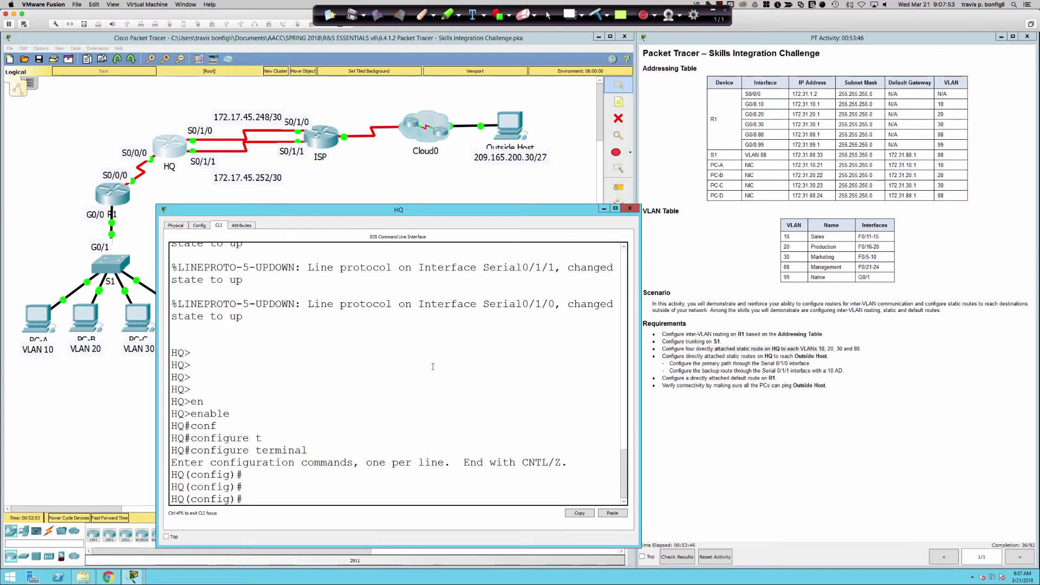
Display HQ's interface summary with do sh ip int bri and examine the address of Serial0/0/0
{"action": "type", "text": "do sh ip int bri"}
{"action": "key", "text": "Return"}
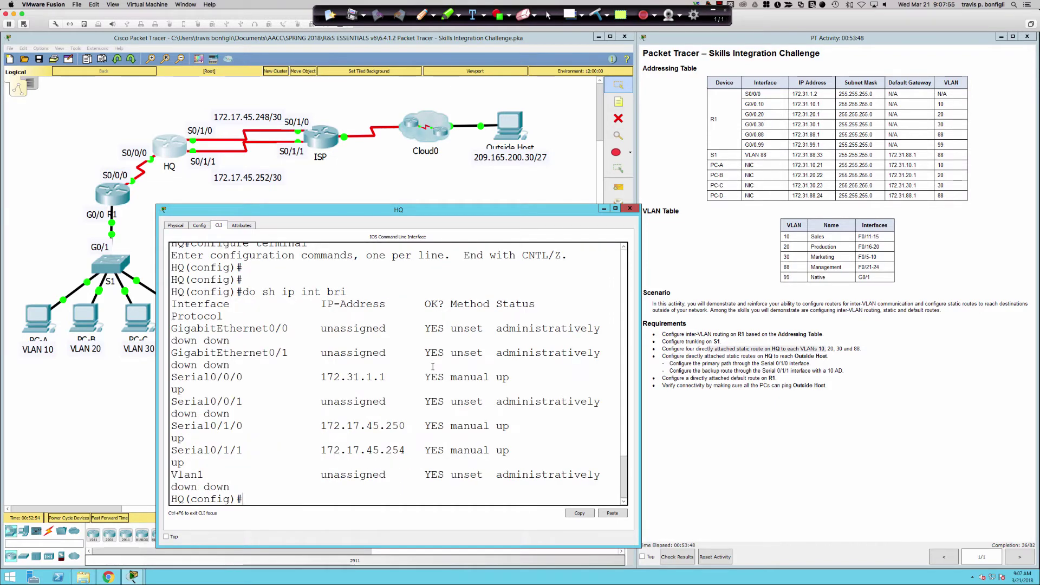
{"action": "left_click_drag", "start_coordinate": [392, 377], "coordinate": [314, 369]}
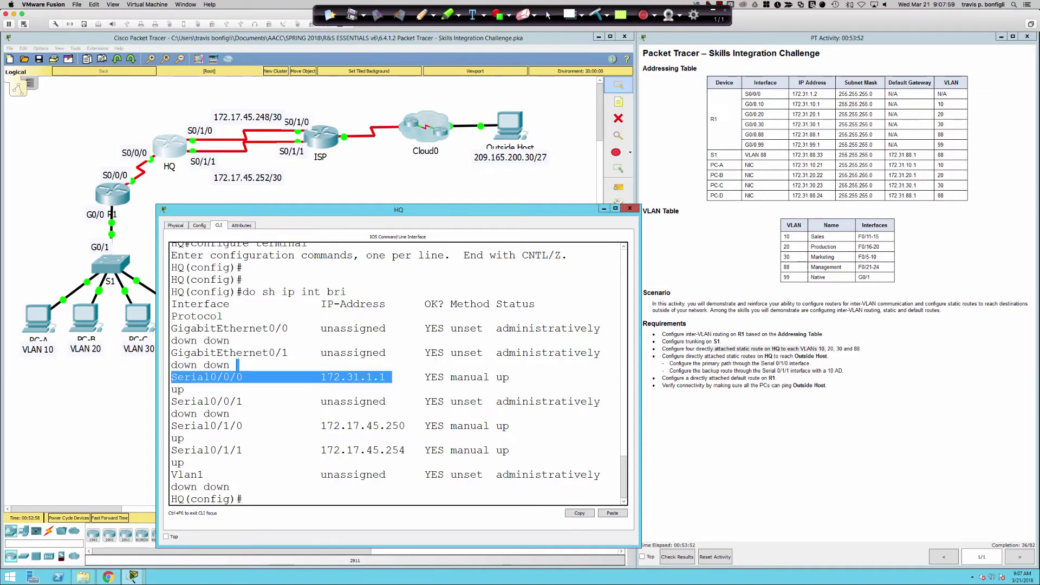
{"action": "left_click", "coordinate": [400, 376]}
{"action": "key", "text": "Return"}
{"action": "key", "text": "Return"}
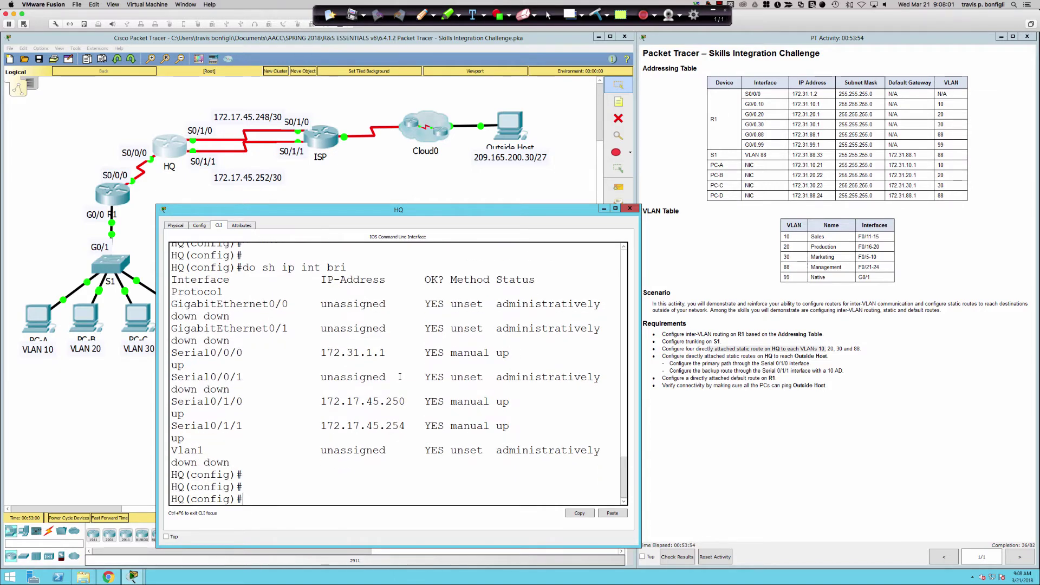
Add a directly attached static route on HQ to VLAN 10 with ip route 172.31.10.0 255.255.255.0 s0/0/0
{"action": "key", "text": "Return"}
{"action": "type", "text": "ip"}
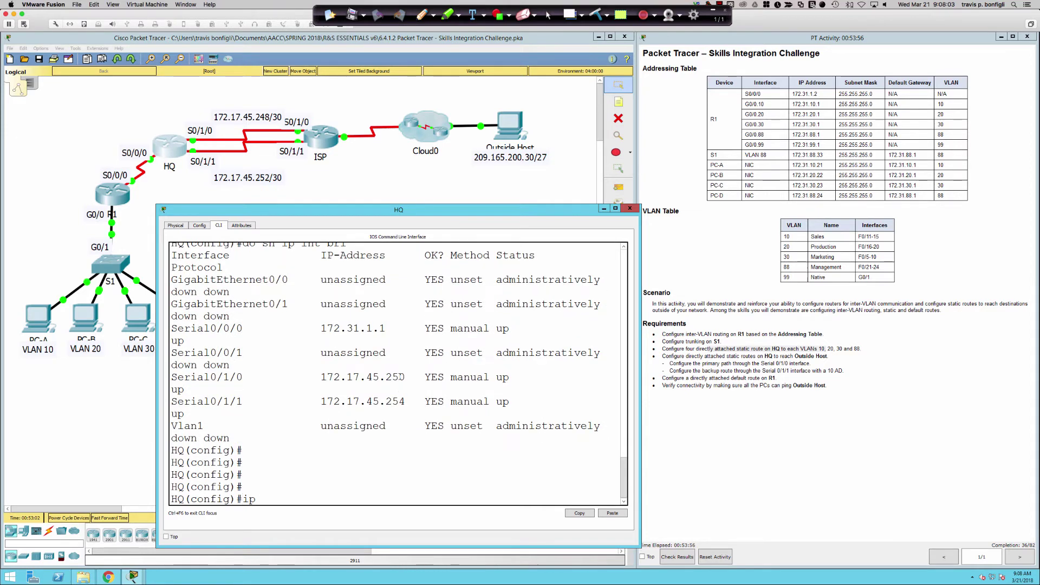
{"action": "type", "text": " route 172.31.10.0 2"}
{"action": "type", "text": "55.255.255.0"}
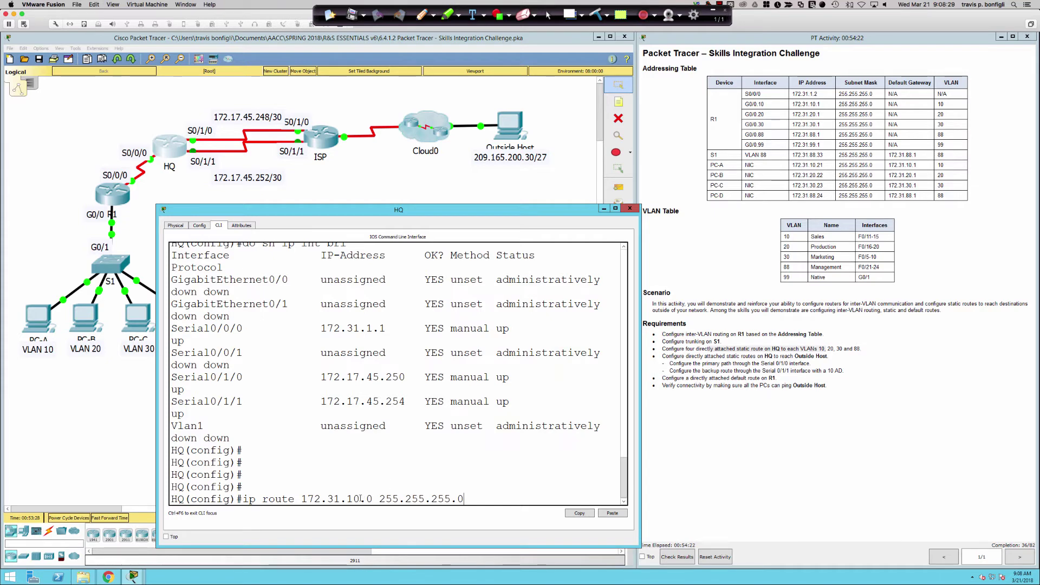
{"action": "left_click_drag", "start_coordinate": [354, 499], "coordinate": [465, 499]}
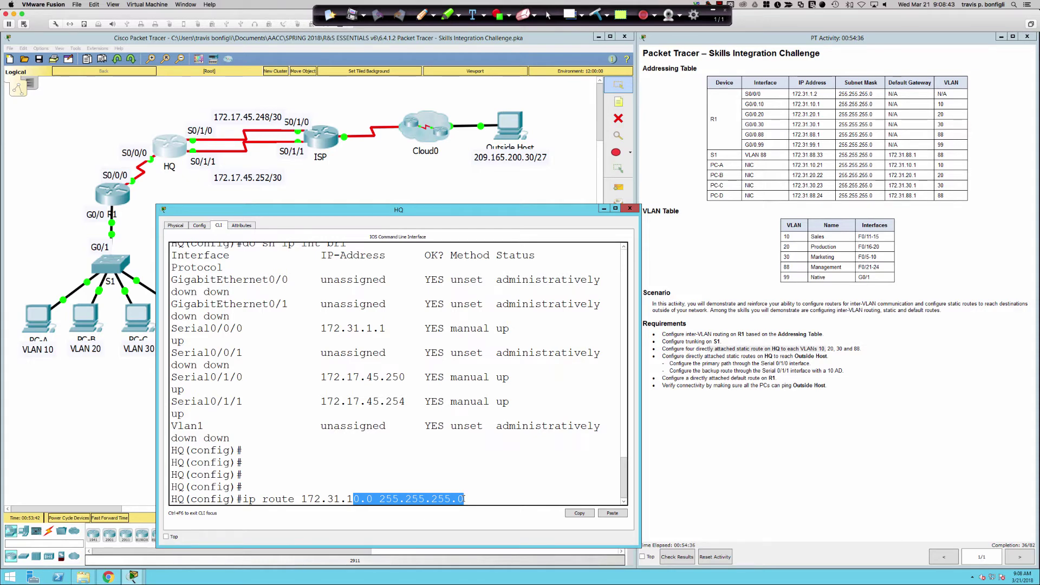
{"action": "left_click", "coordinate": [465, 499]}
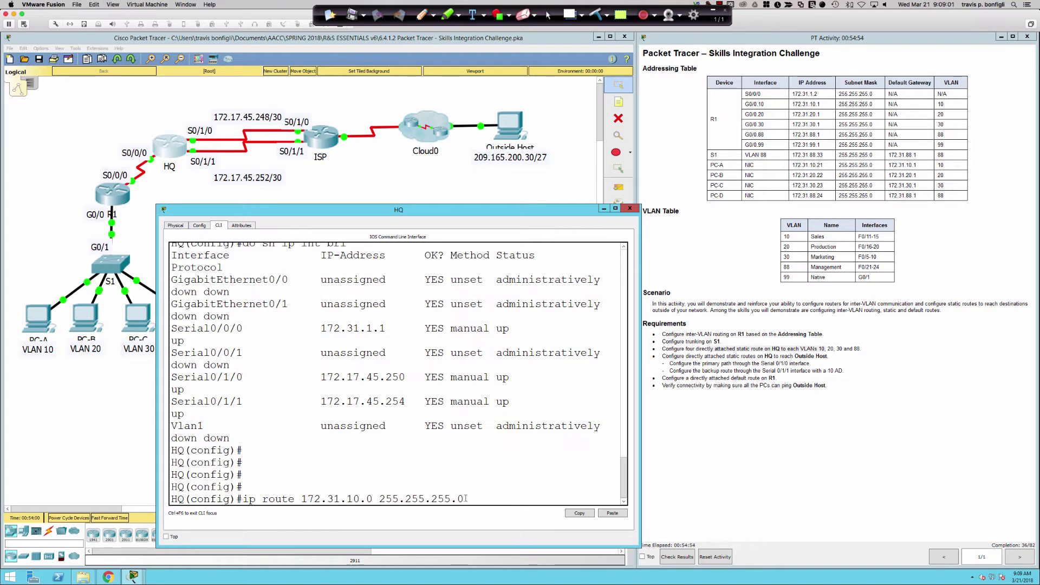
{"action": "left_click_drag", "start_coordinate": [466, 499], "coordinate": [301, 498]}
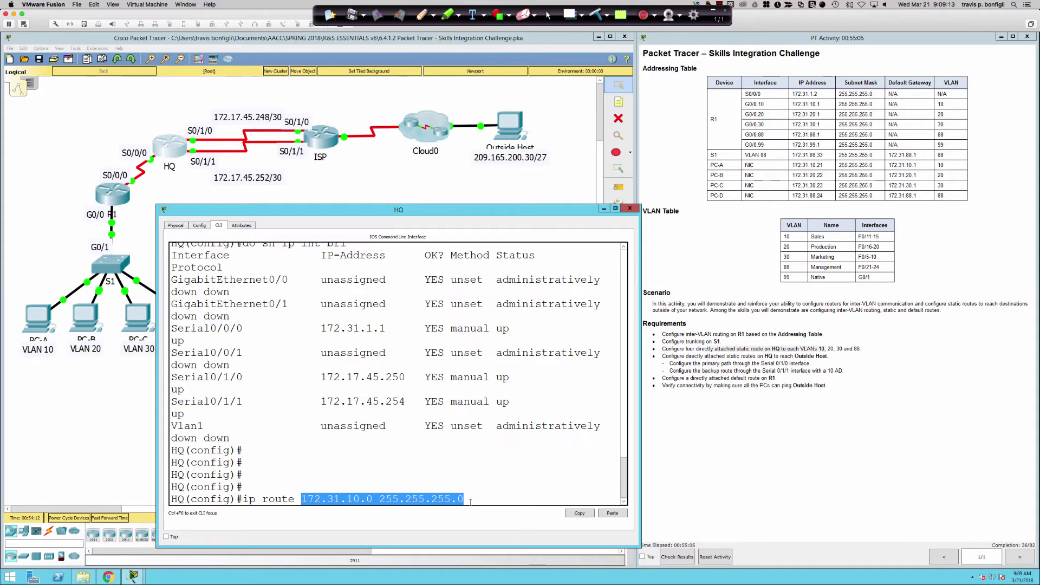
{"action": "left_click", "coordinate": [470, 502]}
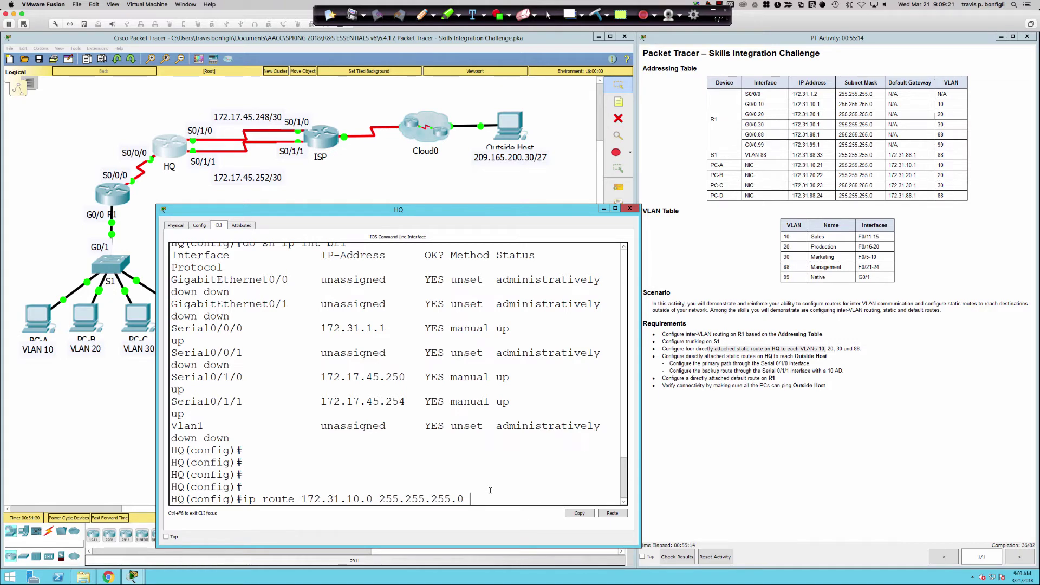
{"action": "type", "text": "s"}
{"action": "type", "text": "0/0/0"}
{"action": "key", "text": "Return"}
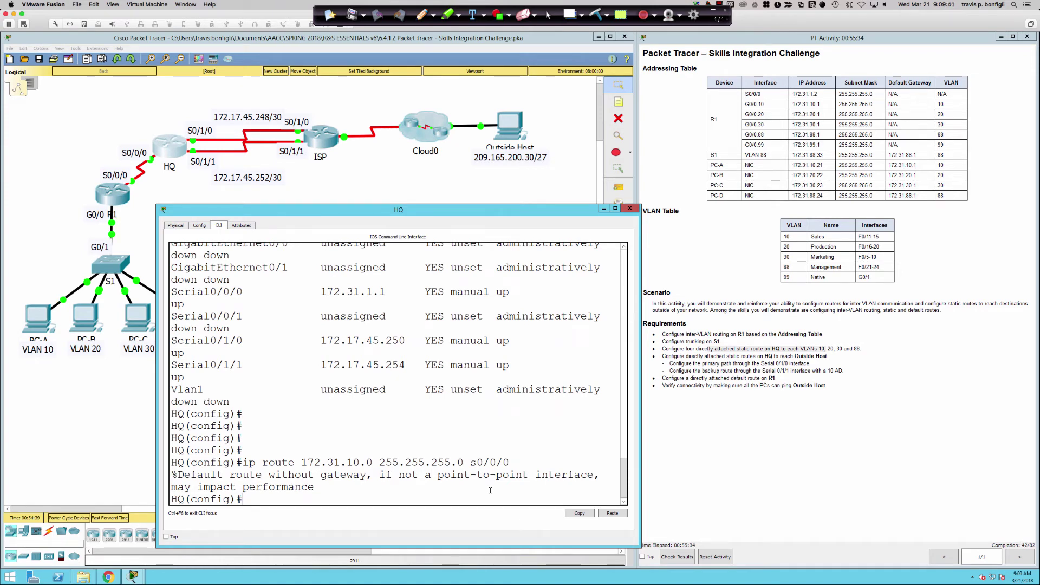
Reuse the VLAN 10 route command on HQ to add a static route to 172.31.20.0 255.255.255.0 through s0/0/0
{"action": "key", "text": "Up"}
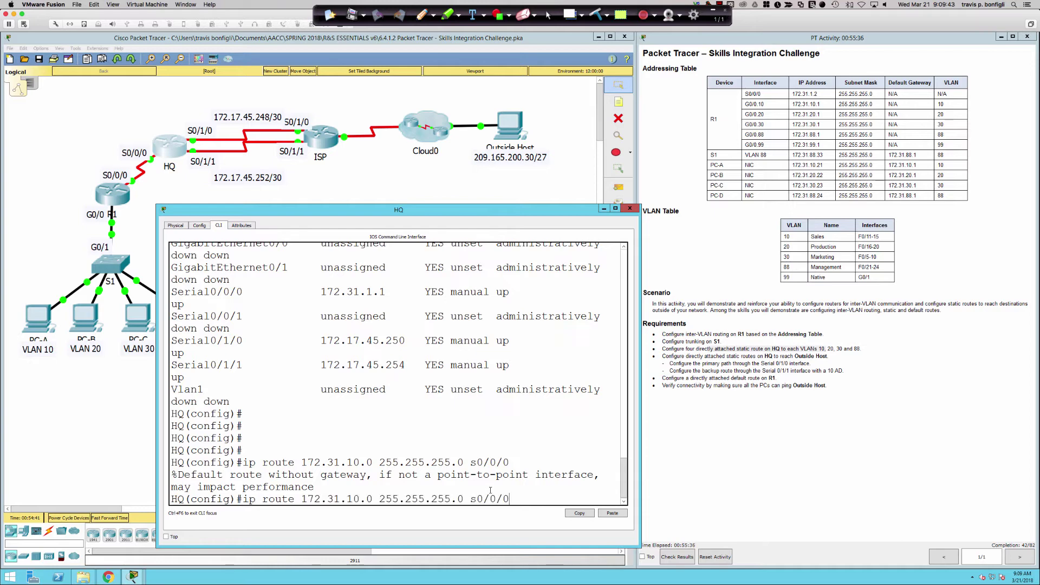
{"action": "key", "text": "Left"}
{"action": "key", "text": "Left"}
{"action": "key", "text": "Left"}
{"action": "key", "text": "Left"}
{"action": "key", "text": "Left"}
{"action": "key", "text": "Left"}
{"action": "key", "text": "Left"}
{"action": "key", "text": "Left"}
{"action": "key", "text": "Left"}
{"action": "key", "text": "Left"}
{"action": "key", "text": "Left"}
{"action": "key", "text": "Left"}
{"action": "key", "text": "BackSpace"}
{"action": "type", "text": "2"}
{"action": "key", "text": "Return"}
Reuse the previous route command on HQ to add a static route to 172.31.30.0 255.255.255.0 through s0/0/0
{"action": "key", "text": "Up"}
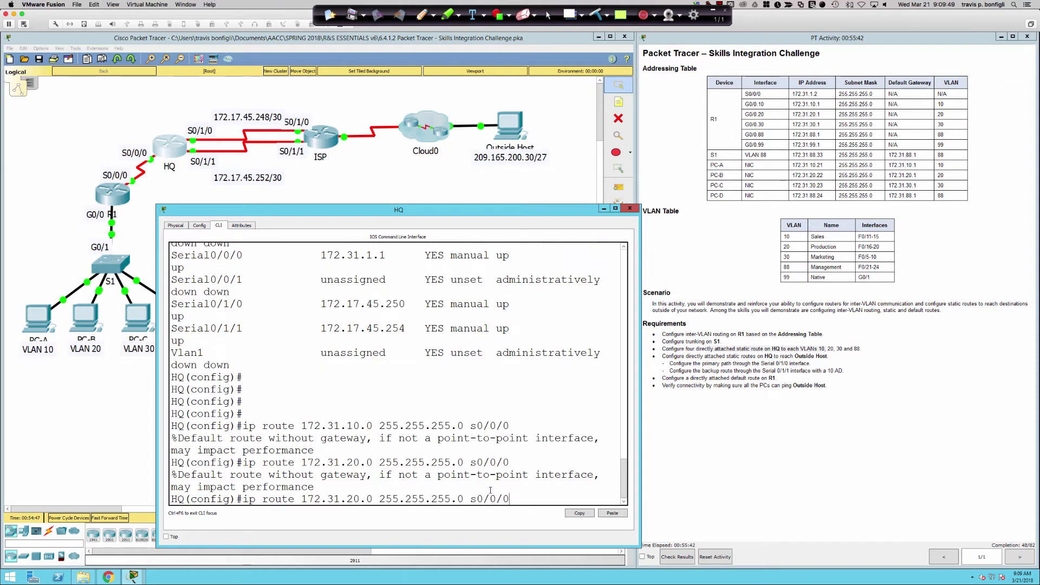
{"action": "key", "text": "Left"}
{"action": "key", "text": "Left"}
{"action": "key", "text": "Left"}
{"action": "key", "text": "Left"}
{"action": "key", "text": "Left"}
{"action": "key", "text": "Left"}
{"action": "key", "text": "Left"}
{"action": "key", "text": "Left"}
{"action": "key", "text": "Left"}
{"action": "key", "text": "Left"}
{"action": "key", "text": "Left"}
{"action": "key", "text": "Left"}
{"action": "key", "text": "Left"}
{"action": "key", "text": "BackSpace"}
{"action": "type", "text": "3"}
{"action": "key", "text": "Return"}
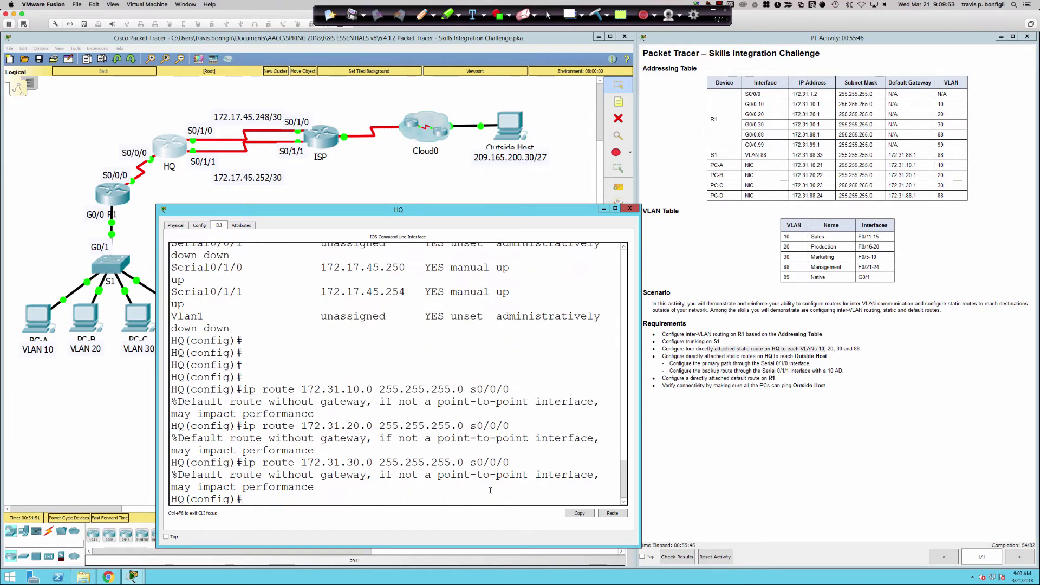
Reuse the VLAN 30 route command on HQ to add a static route to 172.31.88.0 255.255.255.0 through s0/0/0
{"action": "key", "text": "Up"}
{"action": "key", "text": "Left"}
{"action": "key", "text": "Left"}
{"action": "key", "text": "Left"}
{"action": "key", "text": "Left"}
{"action": "key", "text": "Left"}
{"action": "key", "text": "Left"}
{"action": "key", "text": "Left"}
{"action": "key", "text": "Left"}
{"action": "key", "text": "Left"}
{"action": "key", "text": "Left"}
{"action": "key", "text": "Left"}
{"action": "key", "text": "Left"}
{"action": "key", "text": "Left"}
{"action": "key", "text": "Left"}
{"action": "key", "text": "Left"}
{"action": "key", "text": "Left"}
{"action": "key", "text": "Left"}
{"action": "key", "text": "Left"}
{"action": "key", "text": "Left"}
{"action": "key", "text": "Left"}
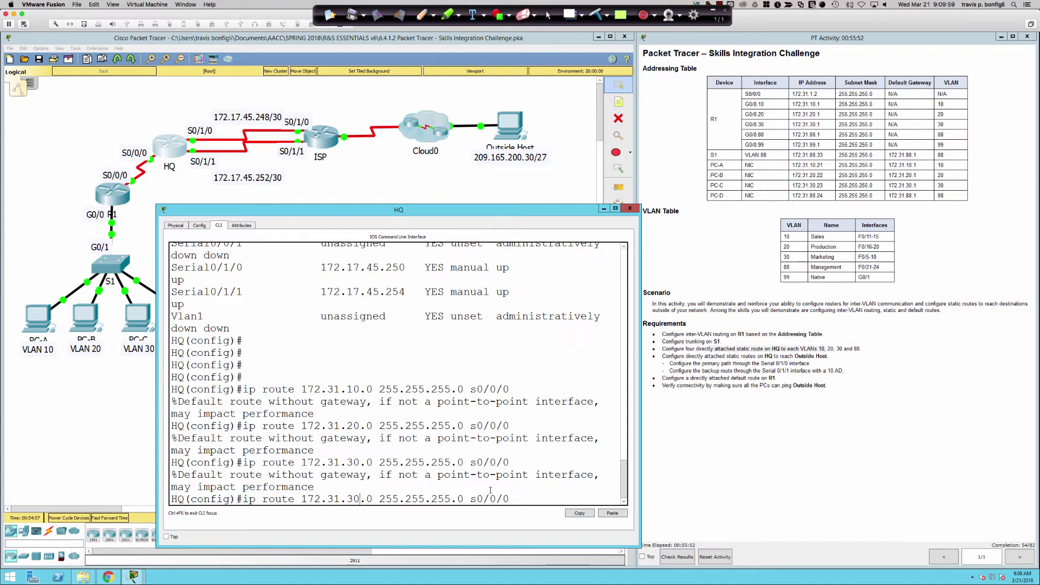
{"action": "key", "text": "BackSpace"}
{"action": "key", "text": "BackSpace"}
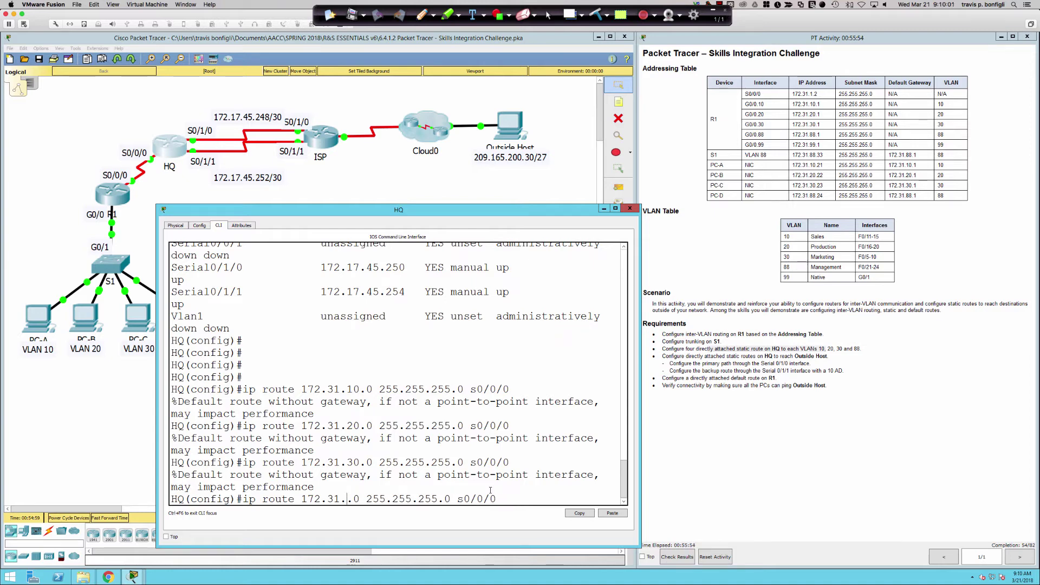
{"action": "type", "text": "88"}
{"action": "key", "text": "Return"}
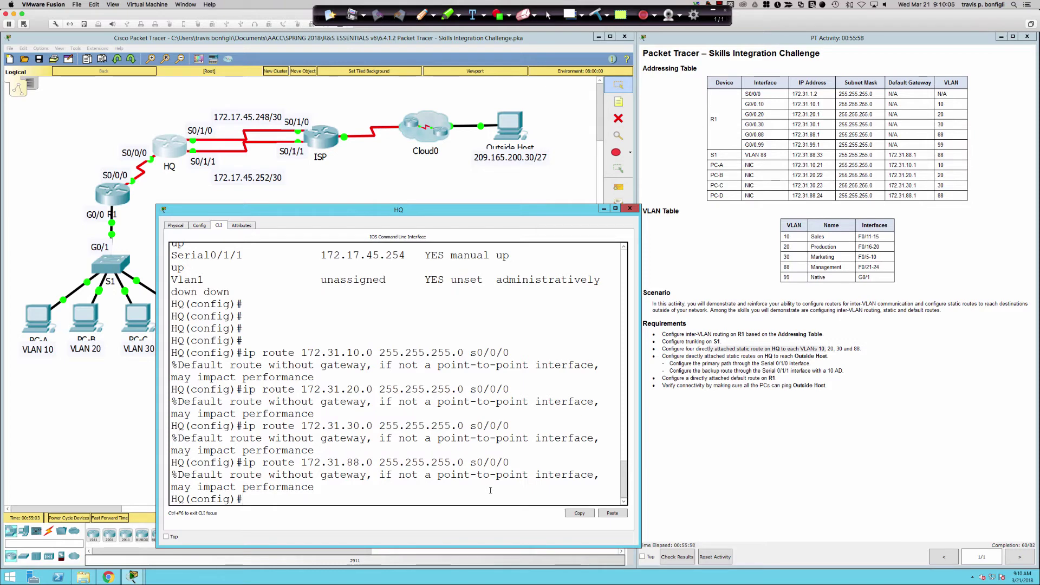
Display HQ's routing table with do sh ip route and examine the static routes to the VLAN networks
{"action": "key", "text": "Return"}
{"action": "key", "text": "Return"}
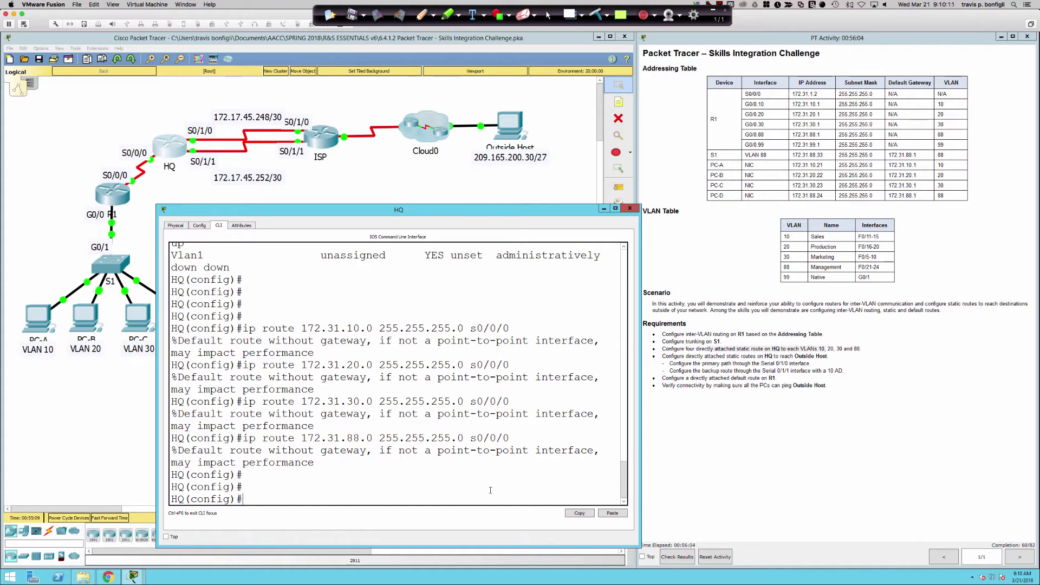
{"action": "type", "text": "do sh ip route"}
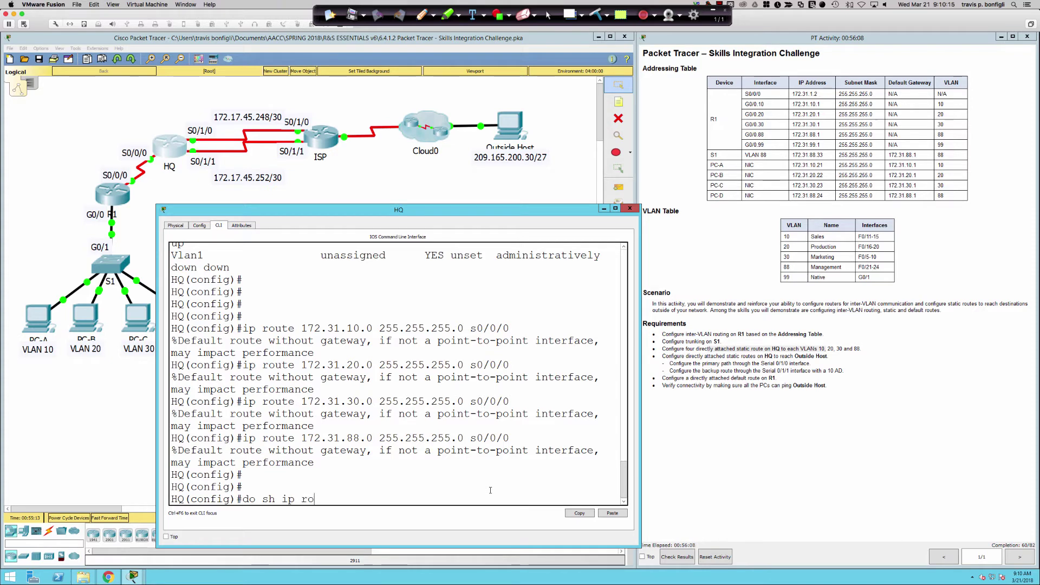
{"action": "key", "text": "Return"}
{"action": "key", "text": "space"}
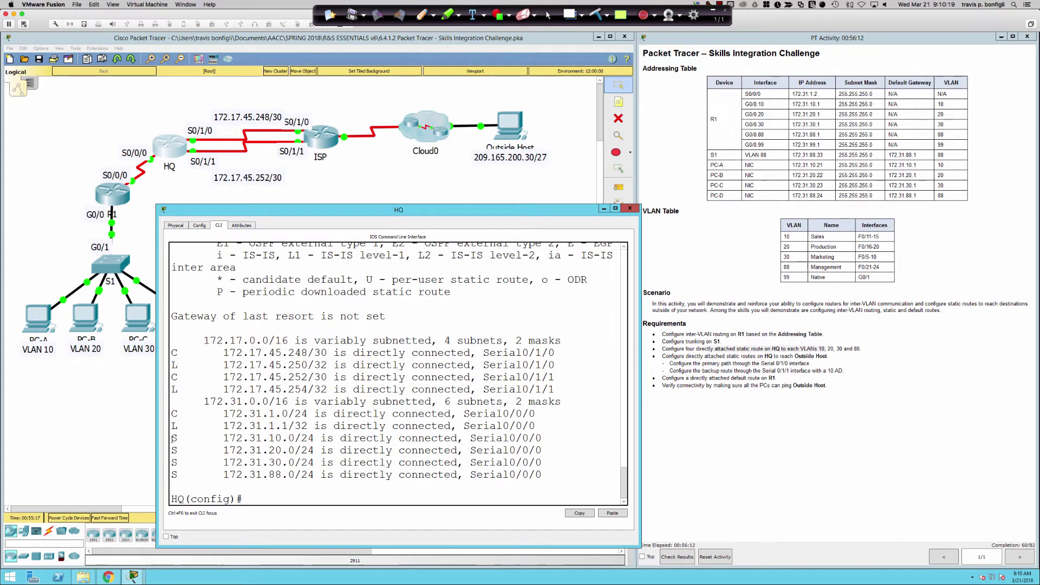
{"action": "left_click_drag", "start_coordinate": [173, 439], "coordinate": [543, 474]}
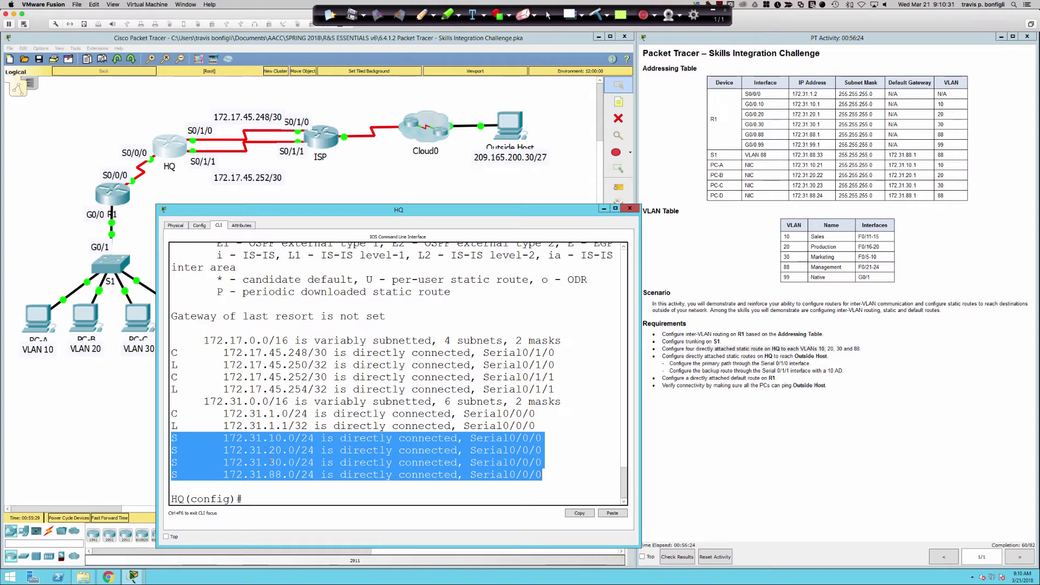
{"action": "left_click", "coordinate": [288, 499]}
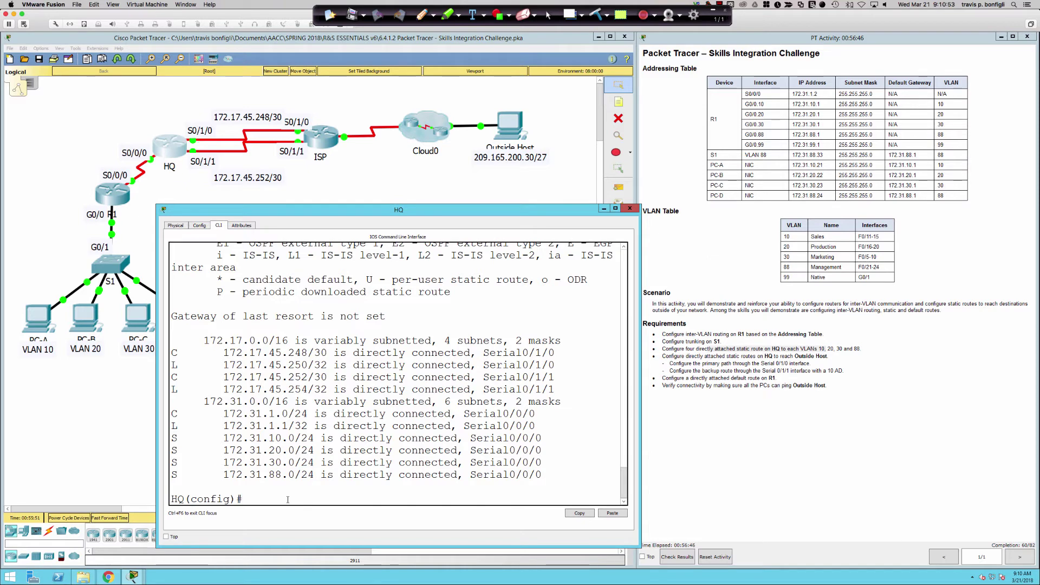
{"action": "key", "text": "Return"}
{"action": "key", "text": "Return"}
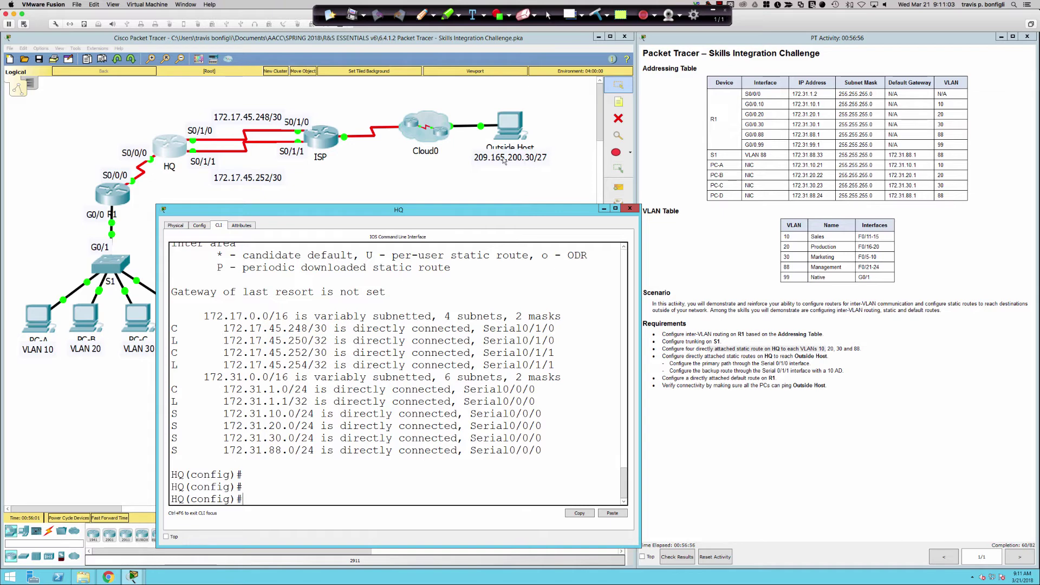
Mark the Outside Host, its address and the matching route requirement with the red pen, and clear the annotations
{"action": "left_click", "coordinate": [422, 14]}
{"action": "mouse_move", "coordinate": [518, 91]}
{"action": "left_mouse_down"}
{"action": "mouse_move", "coordinate": [465, 169]}
{"action": "mouse_move", "coordinate": [554, 177]}
{"action": "mouse_move", "coordinate": [588, 133]}
{"action": "mouse_move", "coordinate": [544, 103]}
{"action": "mouse_move", "coordinate": [504, 109]}
{"action": "mouse_move", "coordinate": [481, 157]}
{"action": "mouse_move", "coordinate": [543, 186]}
{"action": "mouse_move", "coordinate": [580, 114]}
{"action": "mouse_move", "coordinate": [482, 96]}
{"action": "mouse_move", "coordinate": [481, 171]}
{"action": "mouse_move", "coordinate": [544, 187]}
{"action": "left_mouse_up"}
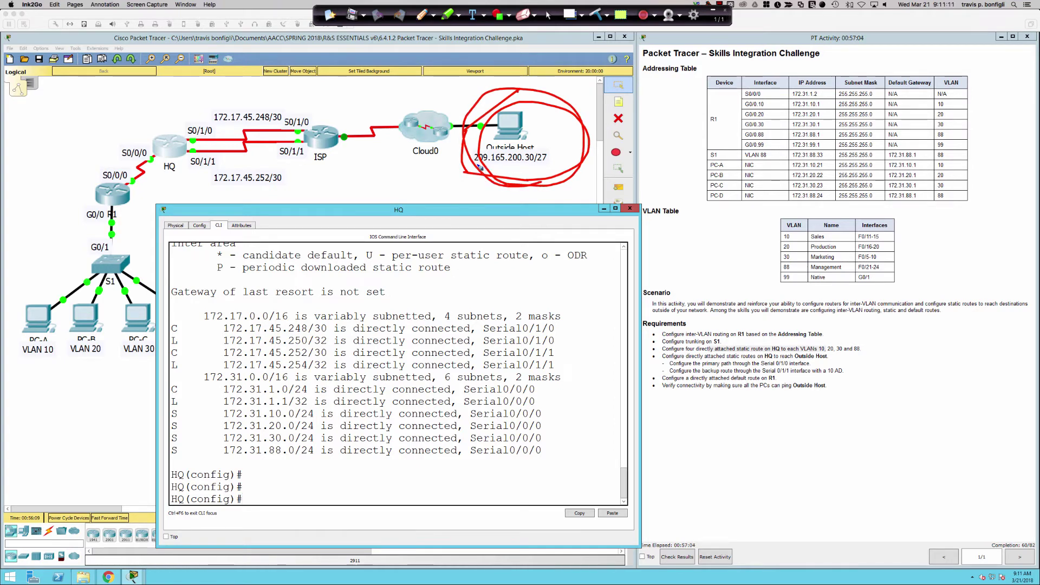
{"action": "left_click_drag", "start_coordinate": [478, 165], "coordinate": [547, 169]}
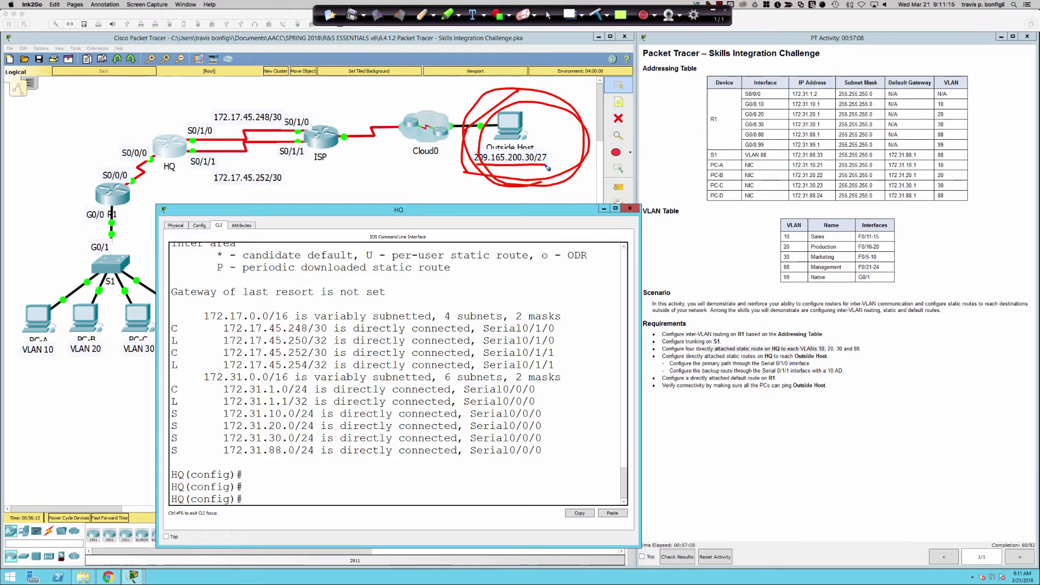
{"action": "left_click_drag", "start_coordinate": [846, 358], "coordinate": [835, 362]}
{"action": "mouse_move", "coordinate": [544, 152]}
{"action": "left_mouse_down"}
{"action": "mouse_move", "coordinate": [480, 157]}
{"action": "mouse_move", "coordinate": [488, 170]}
{"action": "mouse_move", "coordinate": [559, 162]}
{"action": "mouse_move", "coordinate": [513, 157]}
{"action": "left_mouse_up"}
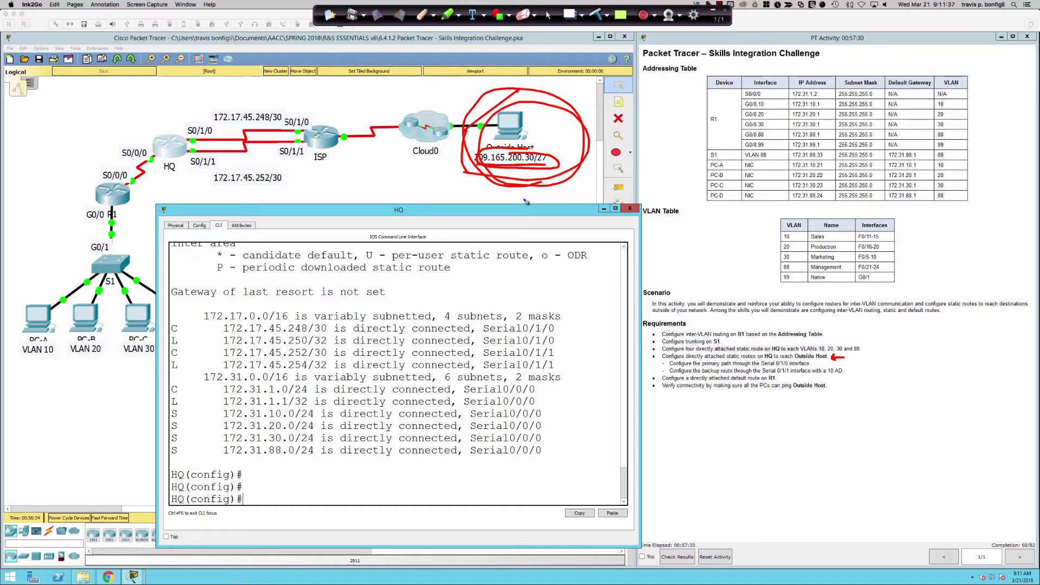
{"action": "key", "text": "super+shift+c"}
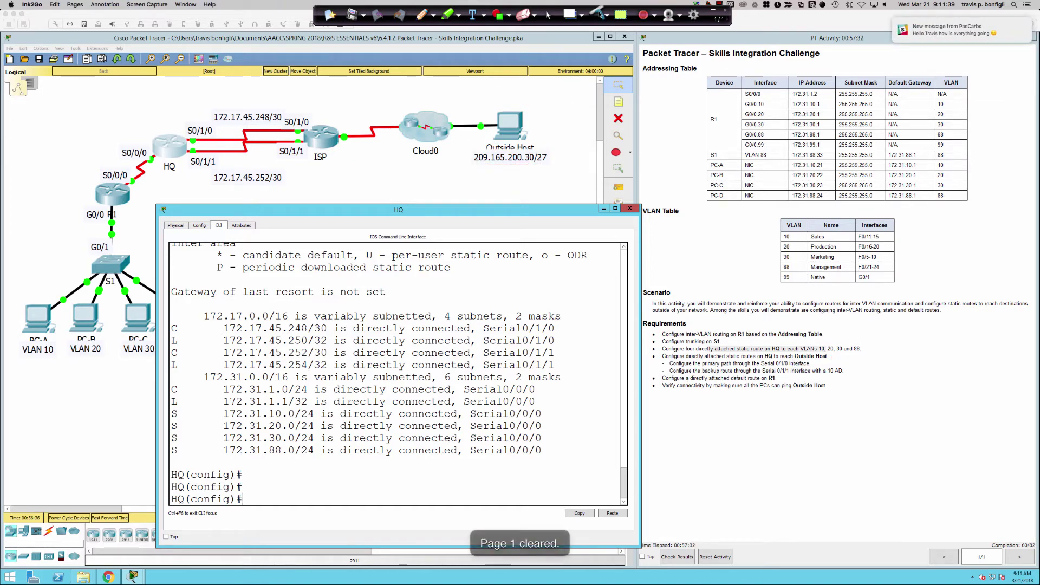
{"action": "left_click", "coordinate": [549, 15]}
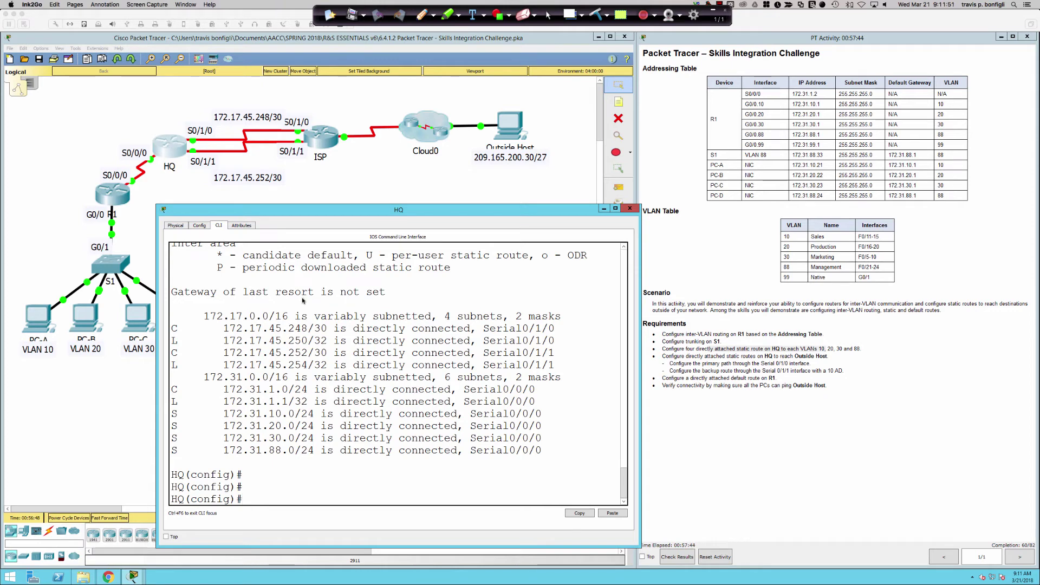
Begin HQ's static route command toward the Outside Host with ip route 209.165.200.30, leaving it unsubmitted
{"action": "left_click", "coordinate": [520, 307]}
{"action": "key", "text": "Return"}
{"action": "key", "text": "Return"}
{"action": "key", "text": "Return"}
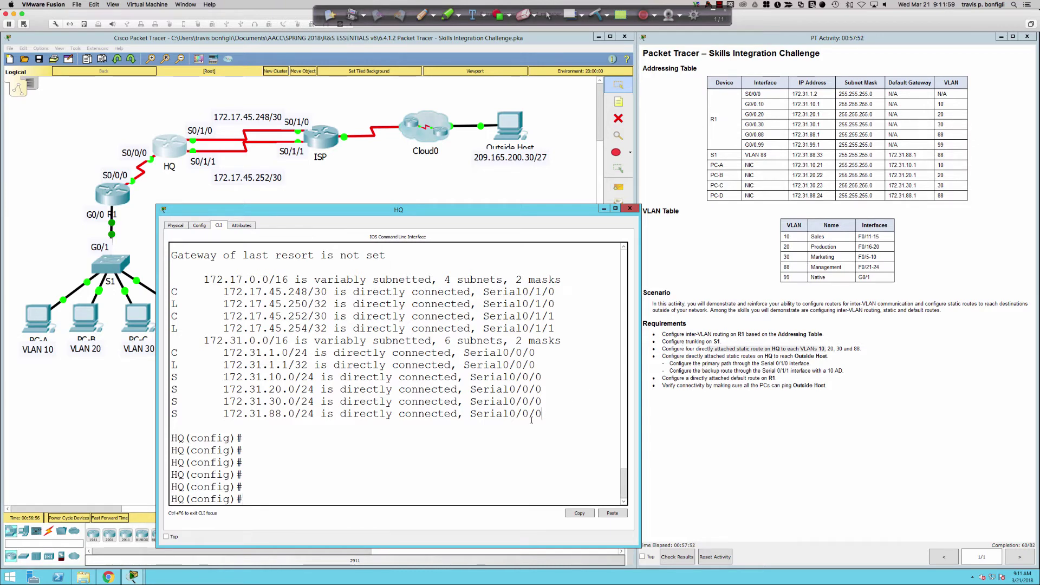
{"action": "type", "text": "ip route 209.165.200.30"}
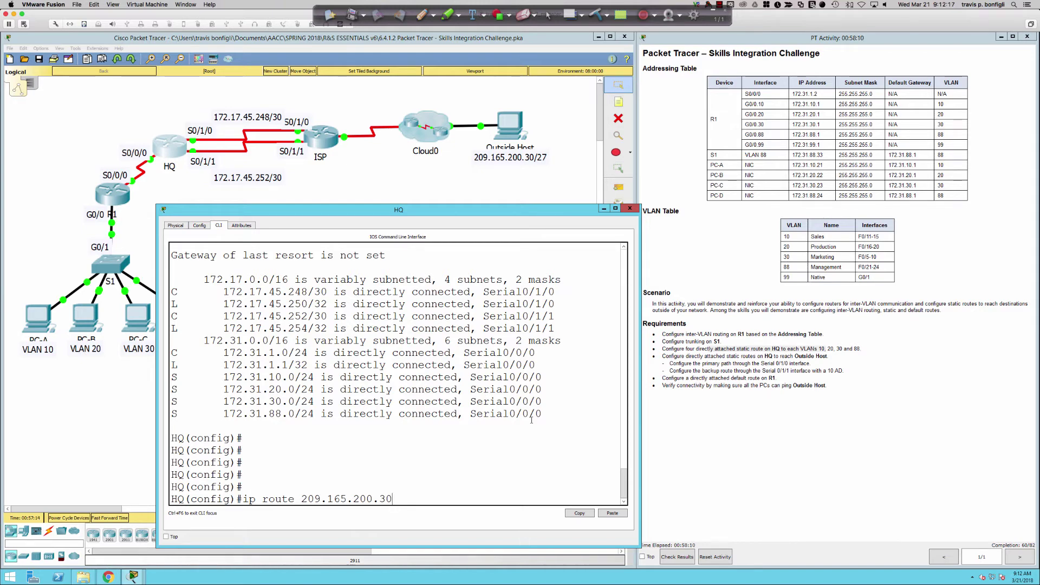
Switch to the Ink2Go blackboard, erase the old network sketches and select the Pen
{"action": "left_click", "coordinate": [573, 14]}
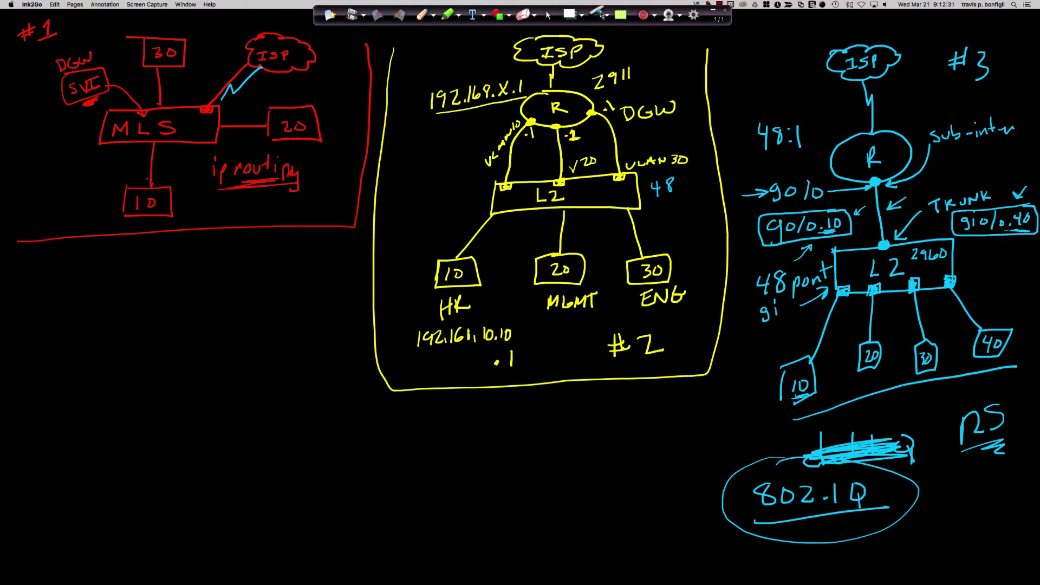
{"action": "left_click", "coordinate": [601, 15]}
{"action": "left_click", "coordinate": [548, 15]}
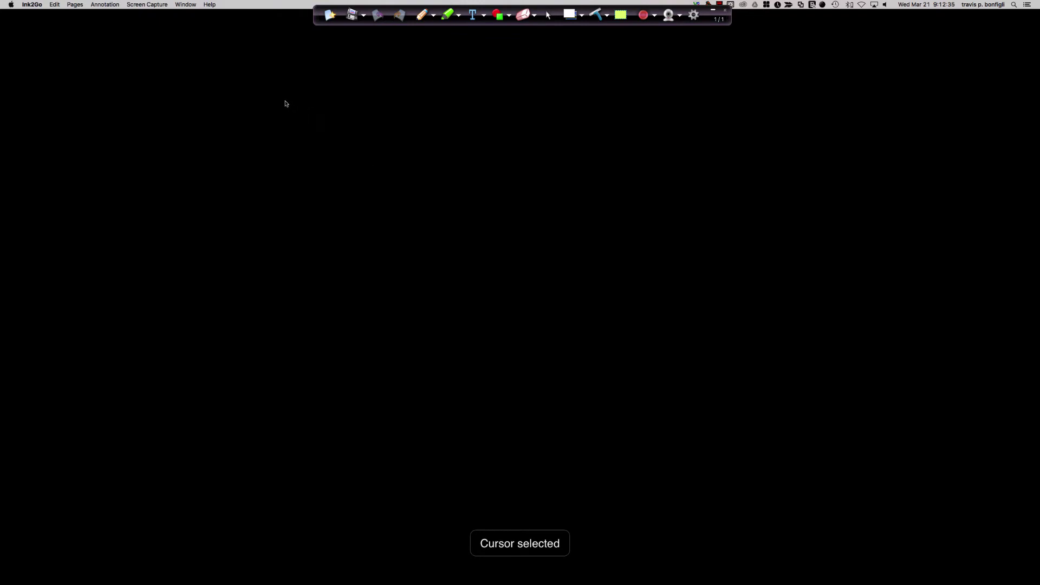
{"action": "left_click", "coordinate": [305, 120]}
{"action": "left_click", "coordinate": [422, 15]}
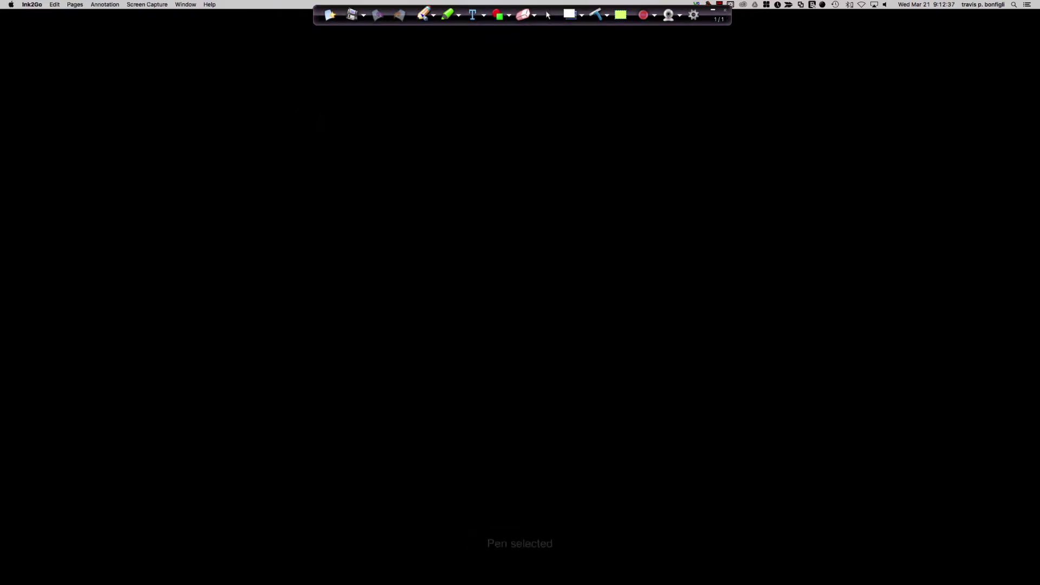
Handwrite the Outside Host address 209.165.200.30/27 near the top of the blackboard, checking it against the topology, and underline the 27
{"action": "mouse_move", "coordinate": [327, 101]}
{"action": "left_mouse_down"}
{"action": "mouse_move", "coordinate": [323, 121]}
{"action": "mouse_move", "coordinate": [345, 122]}
{"action": "left_mouse_up"}
{"action": "left_click_drag", "start_coordinate": [355, 101], "coordinate": [350, 111]}
{"action": "mouse_move", "coordinate": [375, 99]}
{"action": "left_mouse_down"}
{"action": "mouse_move", "coordinate": [373, 120]}
{"action": "mouse_move", "coordinate": [408, 125]}
{"action": "left_mouse_up"}
{"action": "mouse_move", "coordinate": [428, 93]}
{"action": "left_mouse_down"}
{"action": "mouse_move", "coordinate": [424, 120]}
{"action": "mouse_move", "coordinate": [446, 119]}
{"action": "mouse_move", "coordinate": [463, 93]}
{"action": "left_mouse_up"}
{"action": "left_click_drag", "start_coordinate": [475, 115], "coordinate": [478, 116]}
{"action": "left_click", "coordinate": [569, 15]}
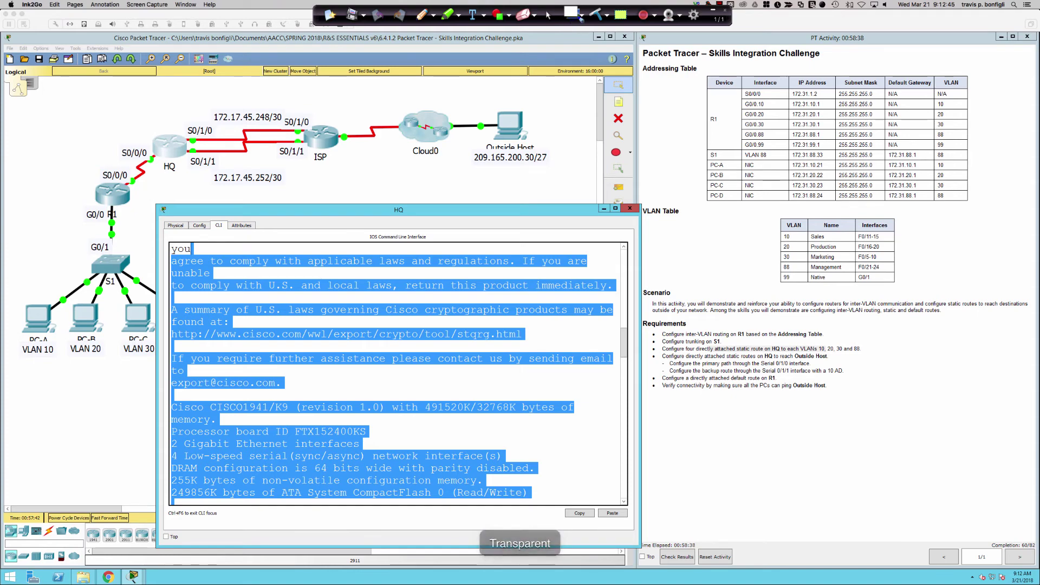
{"action": "left_click", "coordinate": [572, 15]}
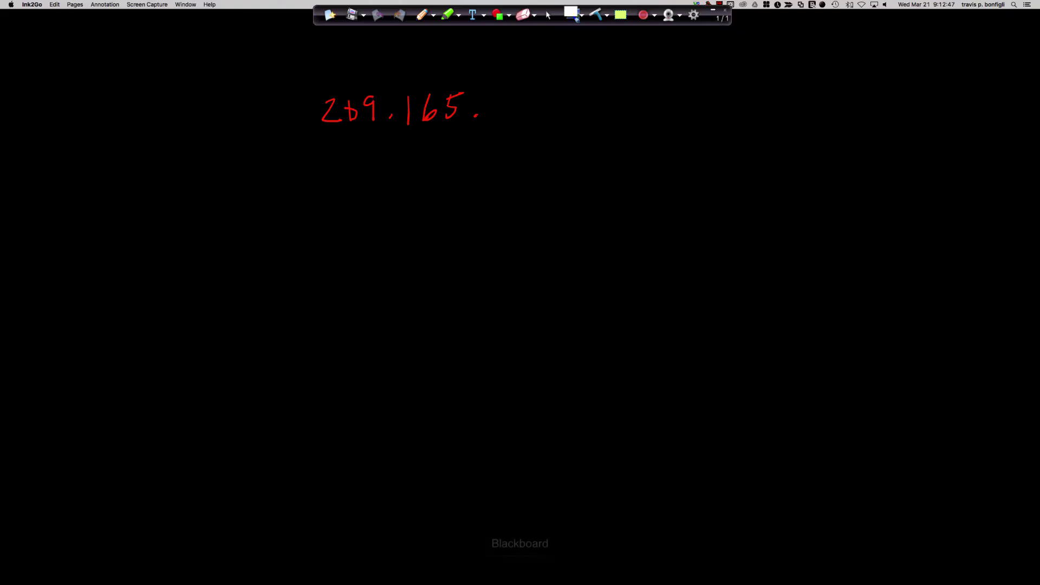
{"action": "left_click_drag", "start_coordinate": [494, 98], "coordinate": [518, 114]}
{"action": "mouse_move", "coordinate": [547, 101]}
{"action": "left_mouse_down"}
{"action": "mouse_move", "coordinate": [561, 107]}
{"action": "mouse_move", "coordinate": [548, 118]}
{"action": "left_mouse_up"}
{"action": "mouse_move", "coordinate": [582, 111]}
{"action": "left_mouse_down"}
{"action": "mouse_move", "coordinate": [610, 106]}
{"action": "mouse_move", "coordinate": [605, 117]}
{"action": "left_mouse_up"}
{"action": "mouse_move", "coordinate": [627, 103]}
{"action": "left_mouse_down"}
{"action": "mouse_move", "coordinate": [638, 109]}
{"action": "mouse_move", "coordinate": [626, 116]}
{"action": "left_mouse_up"}
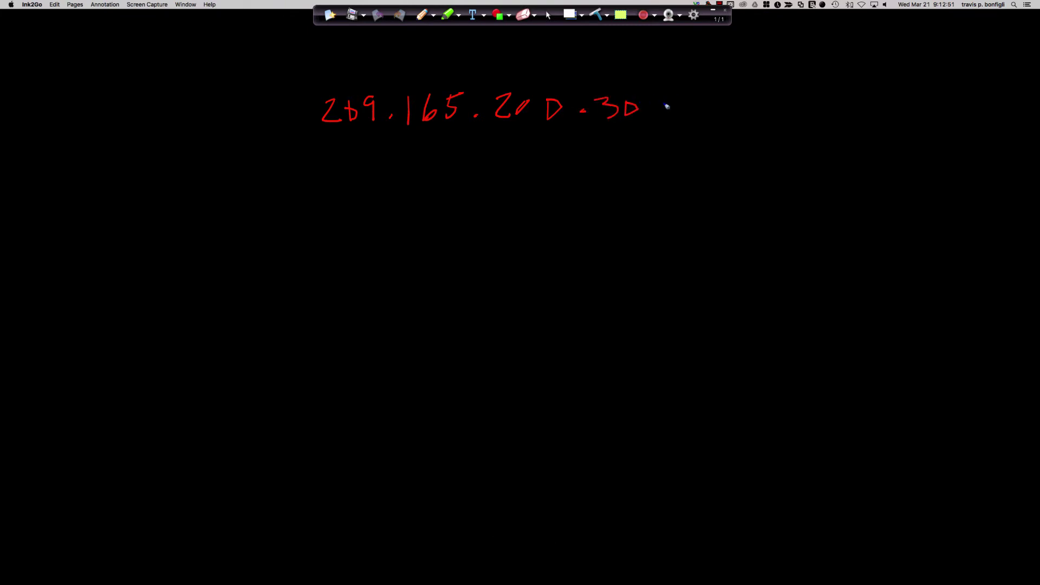
{"action": "mouse_move", "coordinate": [672, 75]}
{"action": "left_mouse_down"}
{"action": "mouse_move", "coordinate": [646, 130]}
{"action": "mouse_move", "coordinate": [697, 114]}
{"action": "mouse_move", "coordinate": [707, 120]}
{"action": "mouse_move", "coordinate": [687, 130]}
{"action": "mouse_move", "coordinate": [700, 137]}
{"action": "left_mouse_up"}
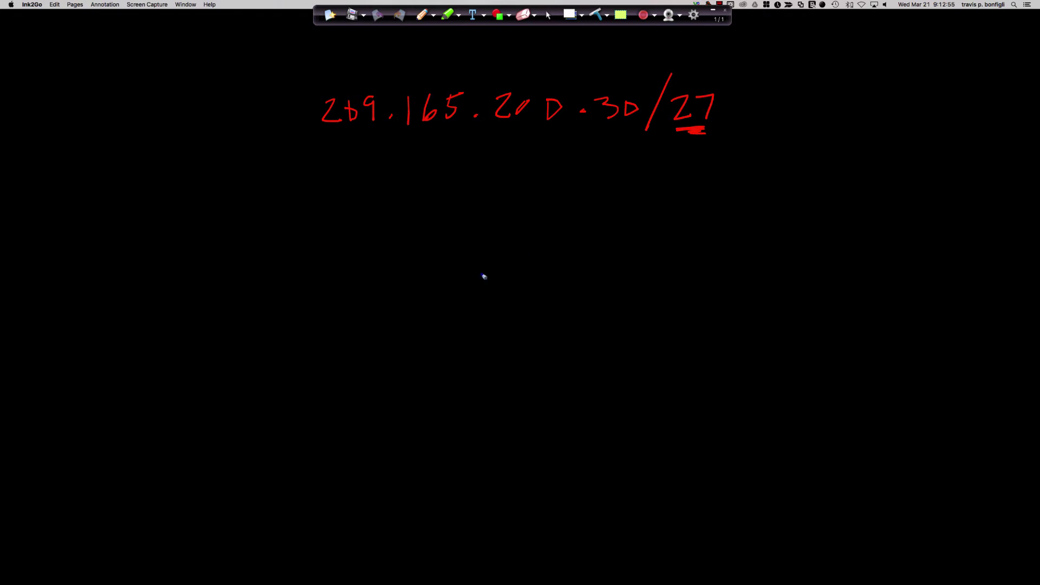
Label the /27 prefix CIDR above it and add another underline beneath the 27
{"action": "mouse_move", "coordinate": [681, 49]}
{"action": "left_mouse_down"}
{"action": "mouse_move", "coordinate": [682, 62]}
{"action": "mouse_move", "coordinate": [699, 63]}
{"action": "left_mouse_up"}
{"action": "left_click_drag", "start_coordinate": [692, 47], "coordinate": [715, 63]}
{"action": "mouse_move", "coordinate": [716, 47]}
{"action": "left_mouse_down"}
{"action": "mouse_move", "coordinate": [726, 58]}
{"action": "mouse_move", "coordinate": [717, 63]}
{"action": "mouse_move", "coordinate": [751, 61]}
{"action": "left_mouse_up"}
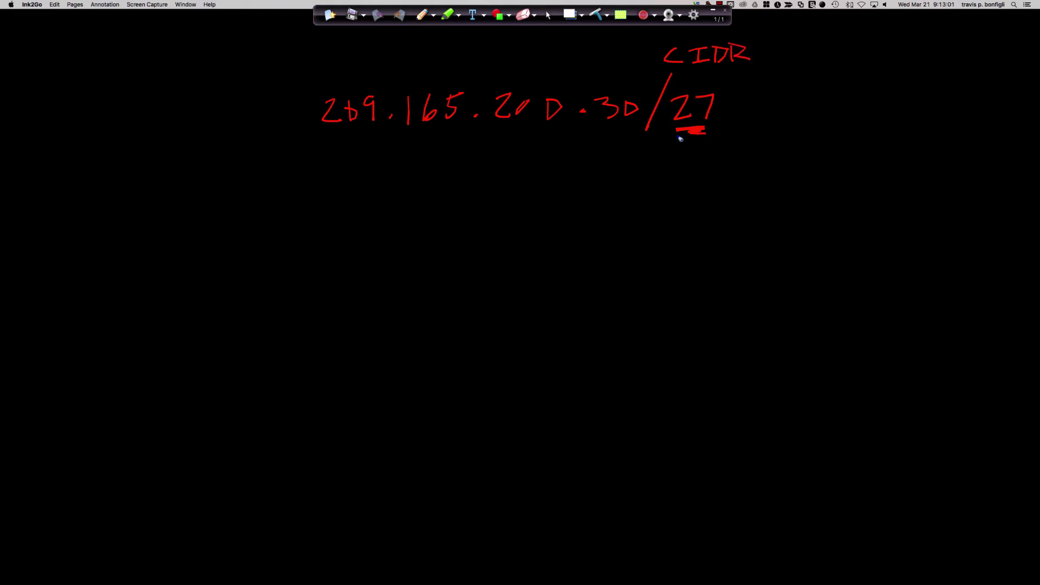
{"action": "left_click_drag", "start_coordinate": [661, 130], "coordinate": [721, 131]}
Write the mask's first three octets as binary ones separated by dots, labelling each octet 8
{"action": "mouse_move", "coordinate": [88, 190]}
{"action": "left_mouse_down"}
{"action": "mouse_move", "coordinate": [89, 219]}
{"action": "mouse_move", "coordinate": [102, 213]}
{"action": "left_mouse_up"}
{"action": "mouse_move", "coordinate": [116, 190]}
{"action": "left_mouse_down"}
{"action": "mouse_move", "coordinate": [117, 217]}
{"action": "mouse_move", "coordinate": [238, 212]}
{"action": "left_mouse_up"}
{"action": "left_click", "coordinate": [209, 208]}
{"action": "mouse_move", "coordinate": [252, 189]}
{"action": "left_mouse_down"}
{"action": "mouse_move", "coordinate": [269, 213]}
{"action": "mouse_move", "coordinate": [310, 212]}
{"action": "left_mouse_up"}
{"action": "mouse_move", "coordinate": [345, 188]}
{"action": "left_mouse_down"}
{"action": "mouse_move", "coordinate": [346, 217]}
{"action": "mouse_move", "coordinate": [369, 207]}
{"action": "mouse_move", "coordinate": [451, 213]}
{"action": "left_mouse_up"}
{"action": "mouse_move", "coordinate": [463, 188]}
{"action": "left_mouse_down"}
{"action": "mouse_move", "coordinate": [467, 216]}
{"action": "mouse_move", "coordinate": [476, 188]}
{"action": "mouse_move", "coordinate": [491, 217]}
{"action": "left_mouse_up"}
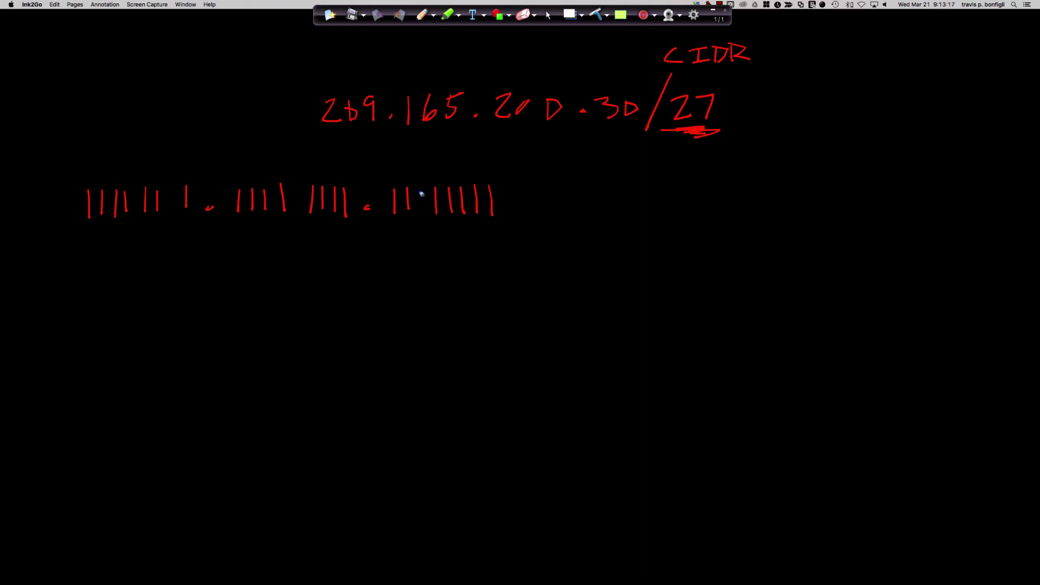
{"action": "left_click_drag", "start_coordinate": [421, 193], "coordinate": [416, 225]}
{"action": "left_click", "coordinate": [511, 215]}
{"action": "left_click_drag", "start_coordinate": [150, 148], "coordinate": [151, 147]}
{"action": "mouse_move", "coordinate": [291, 145]}
{"action": "left_mouse_down"}
{"action": "mouse_move", "coordinate": [298, 161]}
{"action": "mouse_move", "coordinate": [291, 147]}
{"action": "left_mouse_up"}
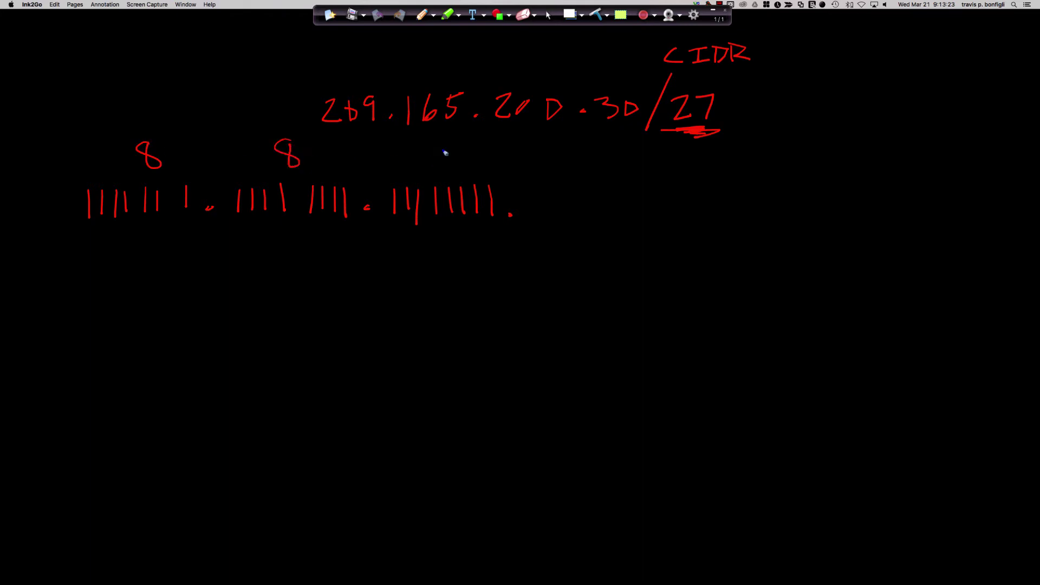
{"action": "left_click_drag", "start_coordinate": [446, 153], "coordinate": [444, 150]}
Emphasize the 27 again and complete the mask's fourth octet with three underlined ones and five zeros
{"action": "left_click_drag", "start_coordinate": [688, 134], "coordinate": [686, 138]}
{"action": "mouse_move", "coordinate": [533, 194]}
{"action": "left_mouse_down"}
{"action": "mouse_move", "coordinate": [538, 221]}
{"action": "mouse_move", "coordinate": [574, 228]}
{"action": "mouse_move", "coordinate": [544, 229]}
{"action": "mouse_move", "coordinate": [581, 234]}
{"action": "left_mouse_up"}
{"action": "mouse_move", "coordinate": [606, 196]}
{"action": "left_mouse_down"}
{"action": "mouse_move", "coordinate": [596, 219]}
{"action": "mouse_move", "coordinate": [608, 196]}
{"action": "mouse_move", "coordinate": [813, 186]}
{"action": "left_mouse_up"}
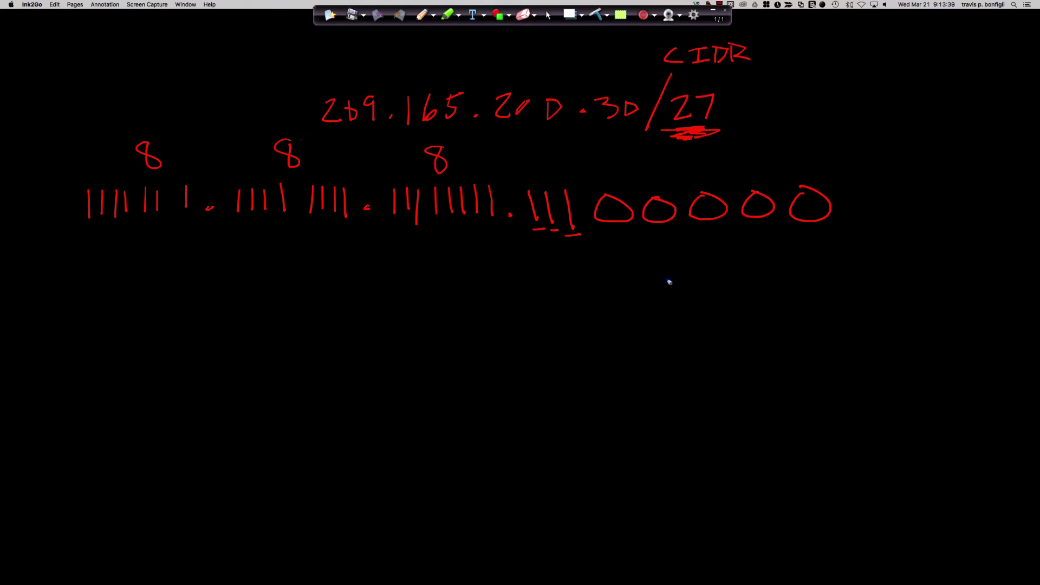
Write 2 to the power of 5 below the host bits, link it with arrows and number the five zeros 1 to 5
{"action": "left_click_drag", "start_coordinate": [654, 285], "coordinate": [677, 307]}
{"action": "left_click_drag", "start_coordinate": [675, 261], "coordinate": [677, 277]}
{"action": "left_click_drag", "start_coordinate": [677, 260], "coordinate": [692, 260]}
{"action": "left_click_drag", "start_coordinate": [687, 224], "coordinate": [680, 250]}
{"action": "left_click_drag", "start_coordinate": [676, 240], "coordinate": [680, 251]}
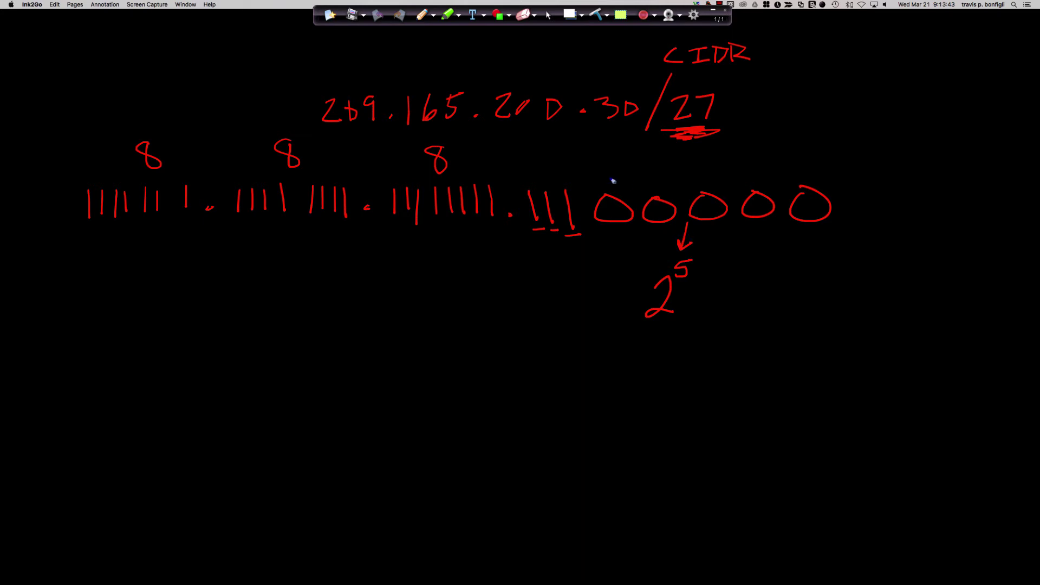
{"action": "mouse_move", "coordinate": [608, 175]}
{"action": "left_mouse_down"}
{"action": "mouse_move", "coordinate": [698, 184]}
{"action": "mouse_move", "coordinate": [756, 170]}
{"action": "mouse_move", "coordinate": [754, 184]}
{"action": "mouse_move", "coordinate": [791, 162]}
{"action": "left_mouse_up"}
{"action": "mouse_move", "coordinate": [676, 281]}
{"action": "left_mouse_down"}
{"action": "mouse_move", "coordinate": [693, 279]}
{"action": "mouse_move", "coordinate": [720, 249]}
{"action": "left_mouse_up"}
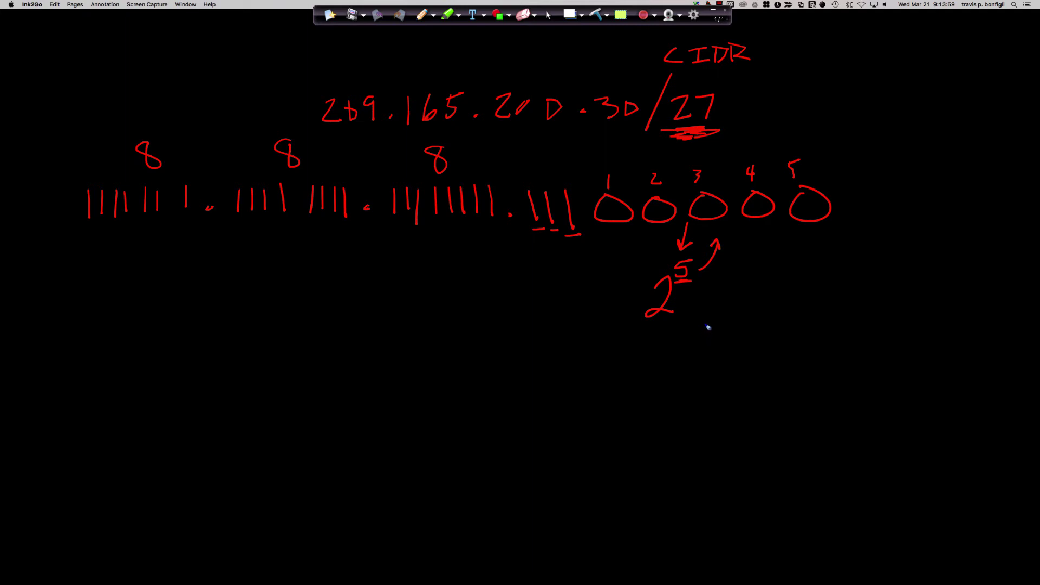
Extend the host formula with minus 2, annotated BCAST and SID, and write the result as = 30 with a circle around it
{"action": "mouse_move", "coordinate": [708, 300]}
{"action": "left_mouse_down"}
{"action": "mouse_move", "coordinate": [774, 274]}
{"action": "mouse_move", "coordinate": [774, 304]}
{"action": "left_mouse_up"}
{"action": "left_click_drag", "start_coordinate": [750, 241], "coordinate": [750, 256]}
{"action": "mouse_move", "coordinate": [750, 242]}
{"action": "left_mouse_down"}
{"action": "mouse_move", "coordinate": [754, 254]}
{"action": "mouse_move", "coordinate": [789, 253]}
{"action": "mouse_move", "coordinate": [795, 236]}
{"action": "left_mouse_up"}
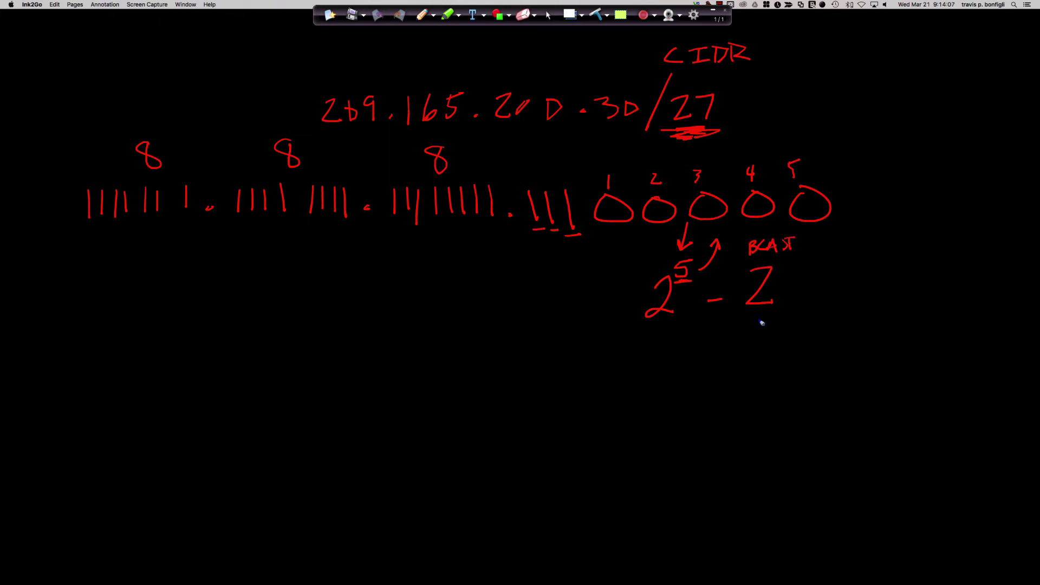
{"action": "left_click_drag", "start_coordinate": [755, 319], "coordinate": [752, 328]}
{"action": "mouse_move", "coordinate": [766, 320]}
{"action": "left_mouse_down"}
{"action": "mouse_move", "coordinate": [775, 319]}
{"action": "mouse_move", "coordinate": [770, 328]}
{"action": "left_mouse_up"}
{"action": "mouse_move", "coordinate": [764, 328]}
{"action": "left_mouse_down"}
{"action": "mouse_move", "coordinate": [785, 318]}
{"action": "mouse_move", "coordinate": [774, 351]}
{"action": "mouse_move", "coordinate": [784, 337]}
{"action": "left_mouse_up"}
{"action": "left_click_drag", "start_coordinate": [776, 343], "coordinate": [786, 342]}
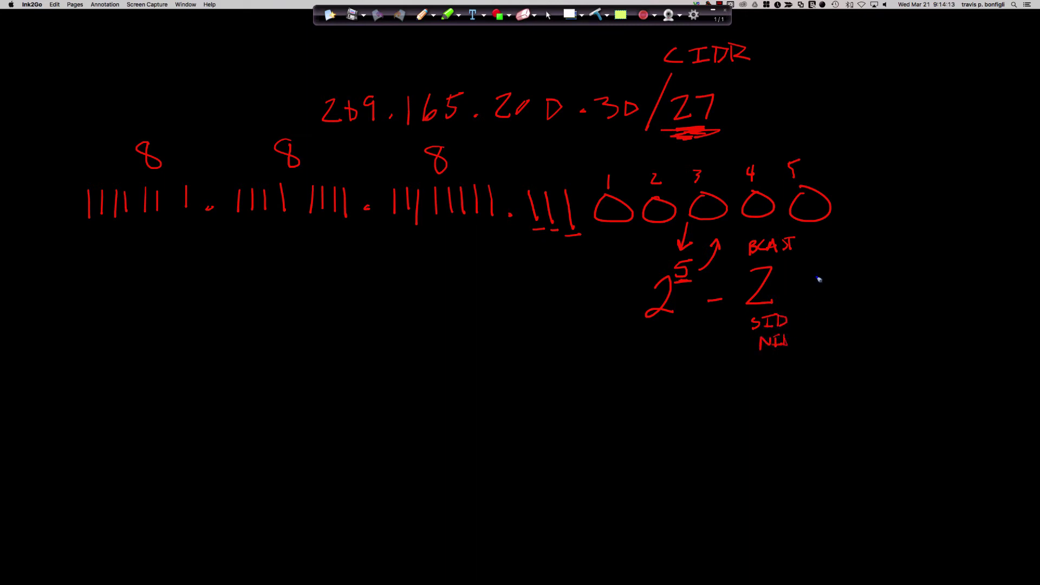
{"action": "mouse_move", "coordinate": [813, 277]}
{"action": "left_mouse_down"}
{"action": "mouse_move", "coordinate": [882, 283]}
{"action": "mouse_move", "coordinate": [873, 303]}
{"action": "left_mouse_up"}
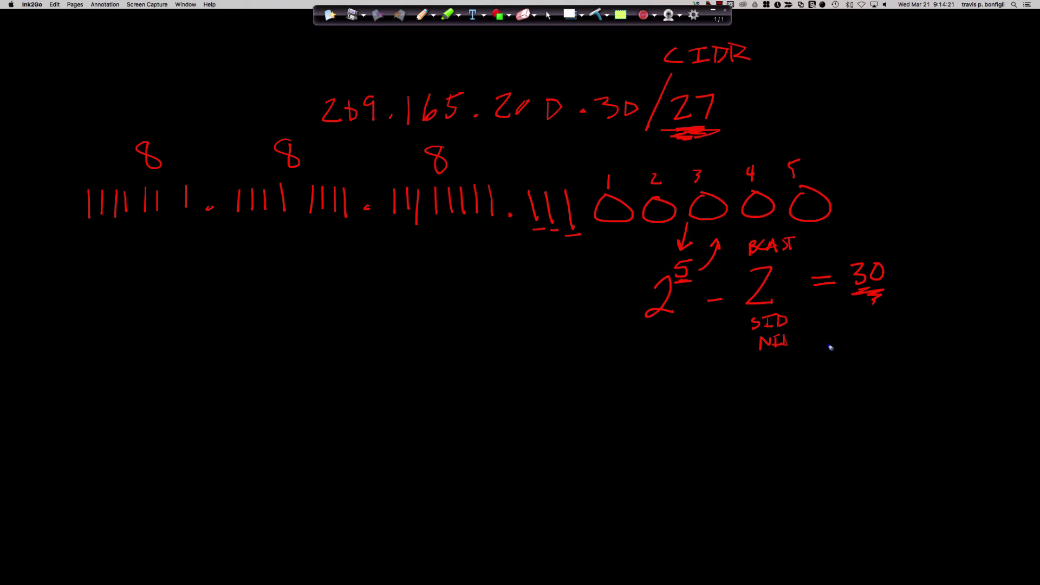
{"action": "mouse_move", "coordinate": [879, 252]}
{"action": "left_mouse_down"}
{"action": "mouse_move", "coordinate": [840, 282]}
{"action": "mouse_move", "coordinate": [879, 320]}
{"action": "mouse_move", "coordinate": [901, 278]}
{"action": "mouse_move", "coordinate": [879, 255]}
{"action": "left_mouse_up"}
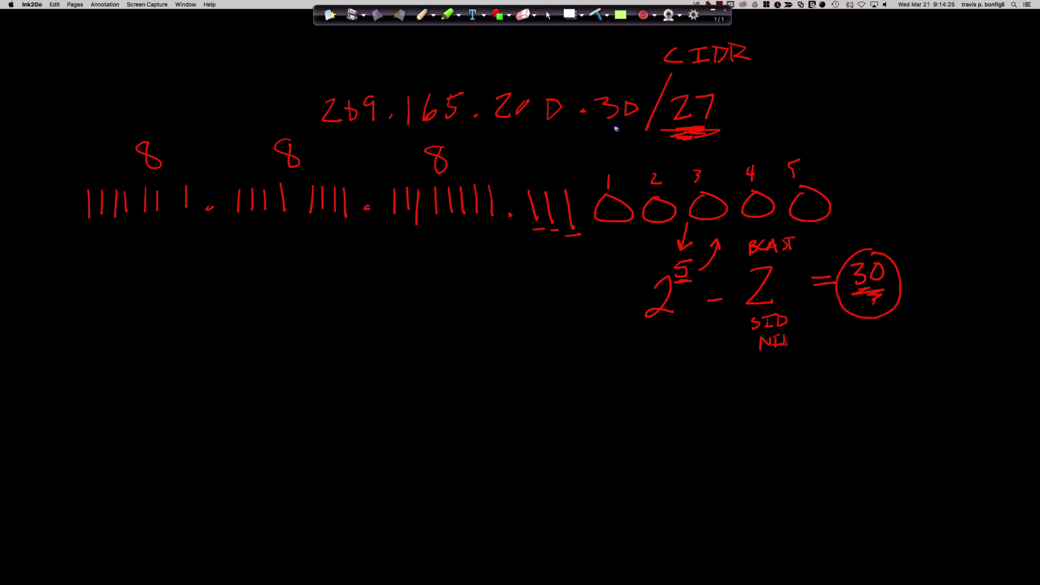
Underline the address's 30, point an arrow at 209, and label the three borrowed bits 128, 64 and 32 with arrows, circling 32
{"action": "mouse_move", "coordinate": [616, 129]}
{"action": "left_mouse_down"}
{"action": "mouse_move", "coordinate": [606, 128]}
{"action": "mouse_move", "coordinate": [624, 133]}
{"action": "left_mouse_up"}
{"action": "mouse_move", "coordinate": [524, 161]}
{"action": "left_mouse_down"}
{"action": "mouse_move", "coordinate": [527, 184]}
{"action": "mouse_move", "coordinate": [520, 177]}
{"action": "mouse_move", "coordinate": [568, 174]}
{"action": "left_mouse_up"}
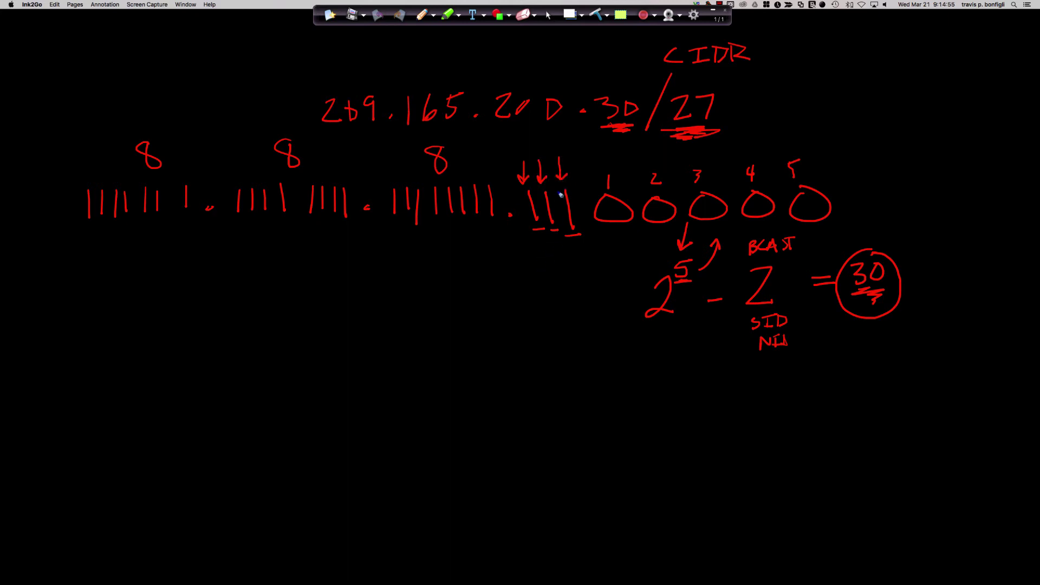
{"action": "left_click_drag", "start_coordinate": [566, 237], "coordinate": [582, 241]}
{"action": "left_click_drag", "start_coordinate": [286, 110], "coordinate": [316, 111]}
{"action": "left_click_drag", "start_coordinate": [317, 111], "coordinate": [301, 118]}
{"action": "mouse_move", "coordinate": [552, 143]}
{"action": "left_mouse_down"}
{"action": "mouse_move", "coordinate": [529, 147]}
{"action": "mouse_move", "coordinate": [559, 137]}
{"action": "mouse_move", "coordinate": [560, 161]}
{"action": "left_mouse_up"}
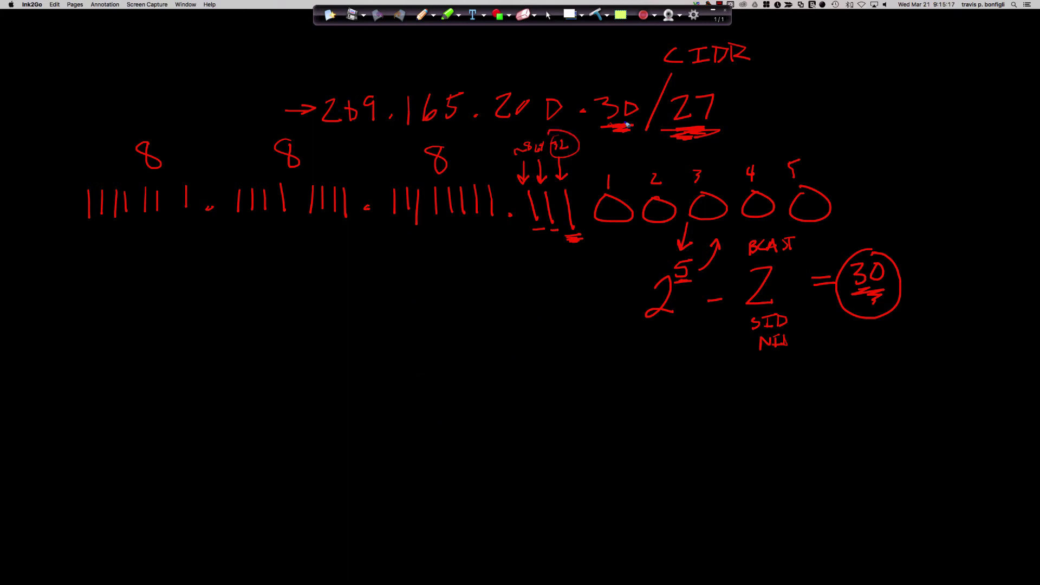
Write the subnet addresses 209.165.200.0, .32, .64 and .96 in a row below the mask, underlining the first one's last 0
{"action": "mouse_move", "coordinate": [84, 312]}
{"action": "left_mouse_down"}
{"action": "mouse_move", "coordinate": [95, 310]}
{"action": "mouse_move", "coordinate": [98, 327]}
{"action": "mouse_move", "coordinate": [105, 314]}
{"action": "mouse_move", "coordinate": [141, 328]}
{"action": "mouse_move", "coordinate": [165, 326]}
{"action": "mouse_move", "coordinate": [179, 307]}
{"action": "mouse_move", "coordinate": [239, 322]}
{"action": "mouse_move", "coordinate": [262, 310]}
{"action": "mouse_move", "coordinate": [293, 315]}
{"action": "mouse_move", "coordinate": [294, 329]}
{"action": "left_mouse_up"}
{"action": "left_click", "coordinate": [132, 324]}
{"action": "left_click", "coordinate": [187, 324]}
{"action": "left_click", "coordinate": [273, 320]}
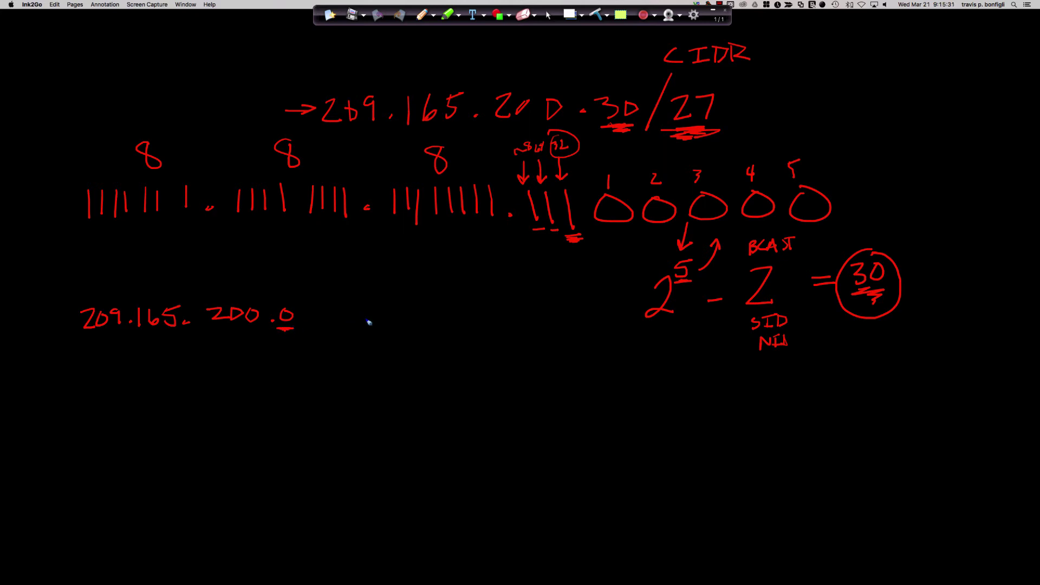
{"action": "left_click", "coordinate": [365, 321]}
{"action": "mouse_move", "coordinate": [385, 311]}
{"action": "left_mouse_down"}
{"action": "mouse_move", "coordinate": [392, 324]}
{"action": "mouse_move", "coordinate": [381, 324]}
{"action": "mouse_move", "coordinate": [408, 325]}
{"action": "left_mouse_up"}
{"action": "left_click", "coordinate": [470, 324]}
{"action": "mouse_move", "coordinate": [487, 308]}
{"action": "left_mouse_down"}
{"action": "mouse_move", "coordinate": [479, 324]}
{"action": "mouse_move", "coordinate": [506, 329]}
{"action": "left_mouse_up"}
{"action": "left_click", "coordinate": [556, 323]}
{"action": "mouse_move", "coordinate": [581, 306]}
{"action": "left_mouse_down"}
{"action": "mouse_move", "coordinate": [581, 329]}
{"action": "mouse_move", "coordinate": [602, 322]}
{"action": "mouse_move", "coordinate": [586, 320]}
{"action": "left_mouse_up"}
Separate the four subnets with wavy vertical lines and number them 1 to 4 above their addresses
{"action": "mouse_move", "coordinate": [328, 261]}
{"action": "left_mouse_down"}
{"action": "mouse_move", "coordinate": [332, 522]}
{"action": "mouse_move", "coordinate": [318, 575]}
{"action": "left_mouse_up"}
{"action": "mouse_move", "coordinate": [435, 270]}
{"action": "left_mouse_down"}
{"action": "mouse_move", "coordinate": [447, 283]}
{"action": "mouse_move", "coordinate": [463, 566]}
{"action": "left_mouse_up"}
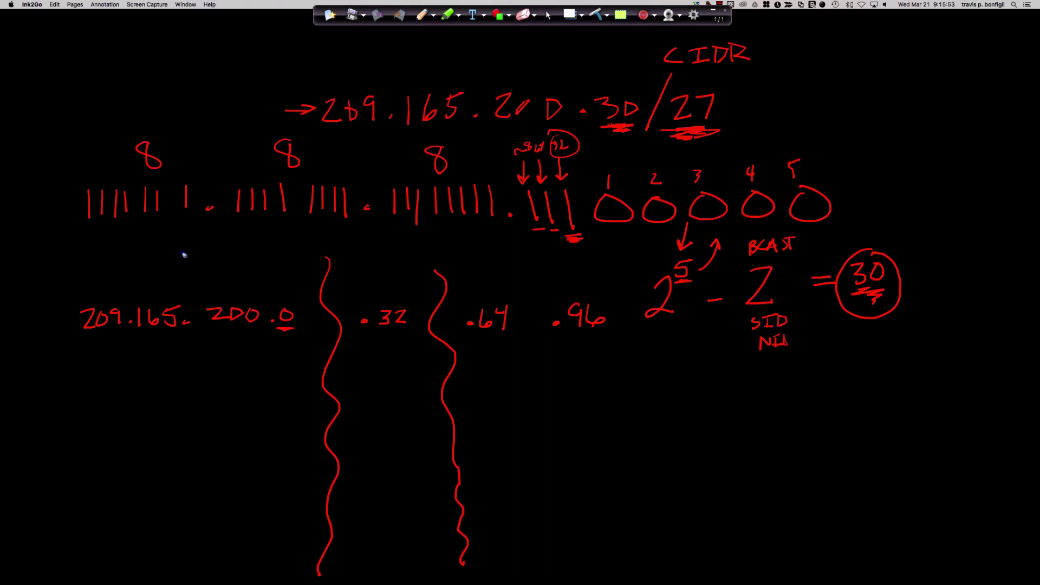
{"action": "left_click_drag", "start_coordinate": [182, 255], "coordinate": [180, 277]}
{"action": "left_click_drag", "start_coordinate": [374, 253], "coordinate": [390, 270]}
{"action": "mouse_move", "coordinate": [488, 253]}
{"action": "left_mouse_down"}
{"action": "mouse_move", "coordinate": [562, 426]}
{"action": "mouse_move", "coordinate": [540, 525]}
{"action": "left_mouse_up"}
{"action": "mouse_move", "coordinate": [568, 265]}
{"action": "left_mouse_down"}
{"action": "mouse_move", "coordinate": [566, 276]}
{"action": "mouse_move", "coordinate": [580, 276]}
{"action": "left_mouse_up"}
{"action": "left_click_drag", "start_coordinate": [577, 264], "coordinate": [576, 290]}
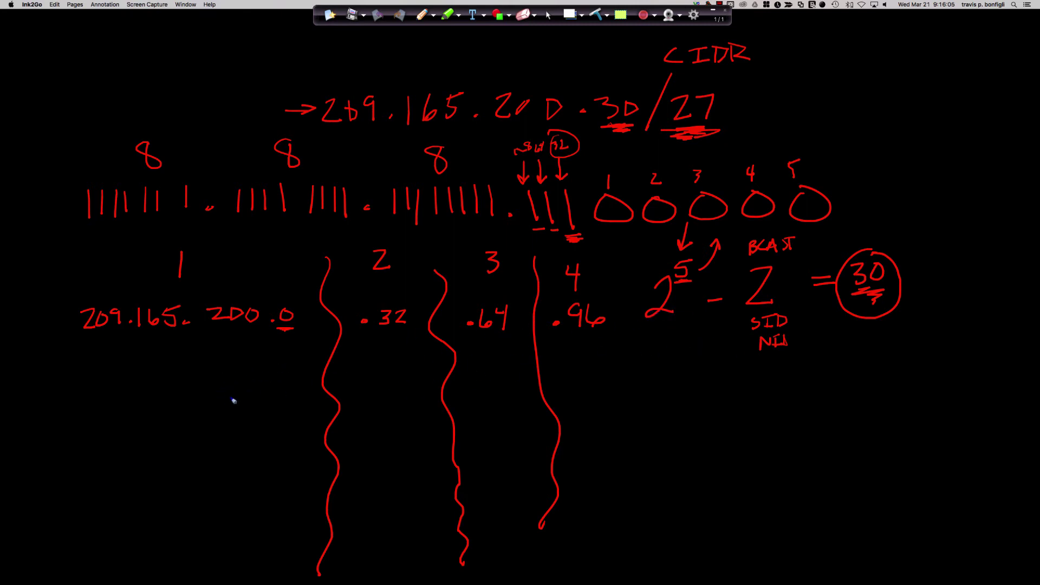
Underline .32 and its column number 2, and write the broadcast addresses .31, .63 and .95 below the first three subnets
{"action": "left_click_drag", "start_coordinate": [386, 337], "coordinate": [400, 333]}
{"action": "left_click_drag", "start_coordinate": [392, 276], "coordinate": [379, 275]}
{"action": "mouse_move", "coordinate": [271, 525]}
{"action": "left_mouse_down"}
{"action": "mouse_move", "coordinate": [273, 548]}
{"action": "mouse_move", "coordinate": [295, 547]}
{"action": "left_mouse_up"}
{"action": "left_click", "coordinate": [375, 539]}
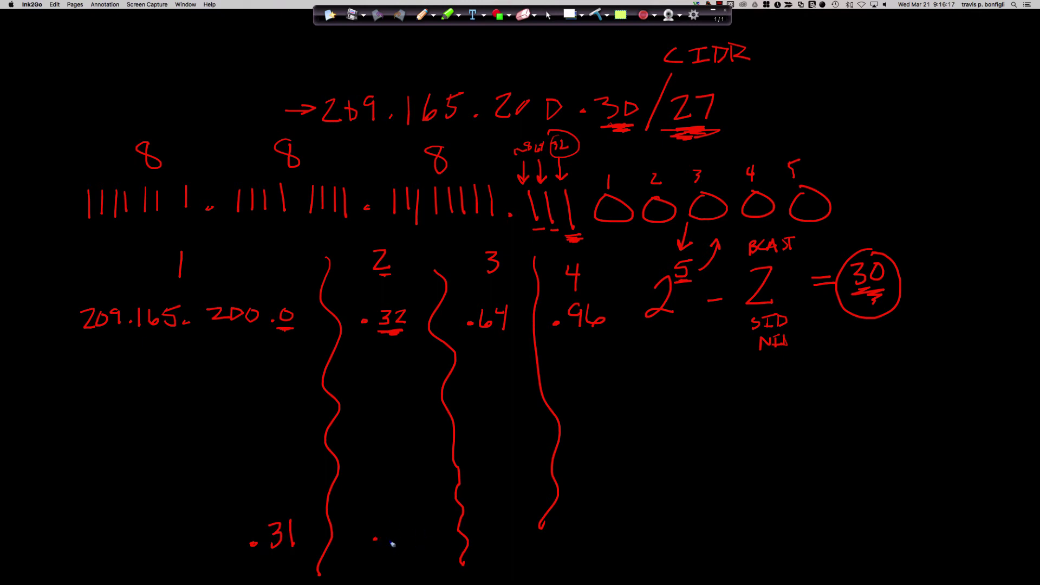
{"action": "mouse_move", "coordinate": [396, 518]}
{"action": "left_mouse_down"}
{"action": "mouse_move", "coordinate": [391, 536]}
{"action": "mouse_move", "coordinate": [410, 545]}
{"action": "left_mouse_up"}
{"action": "left_click", "coordinate": [481, 522]}
{"action": "mouse_move", "coordinate": [504, 511]}
{"action": "left_mouse_down"}
{"action": "mouse_move", "coordinate": [502, 527]}
{"action": "mouse_move", "coordinate": [516, 524]}
{"action": "mouse_move", "coordinate": [532, 499]}
{"action": "left_mouse_up"}
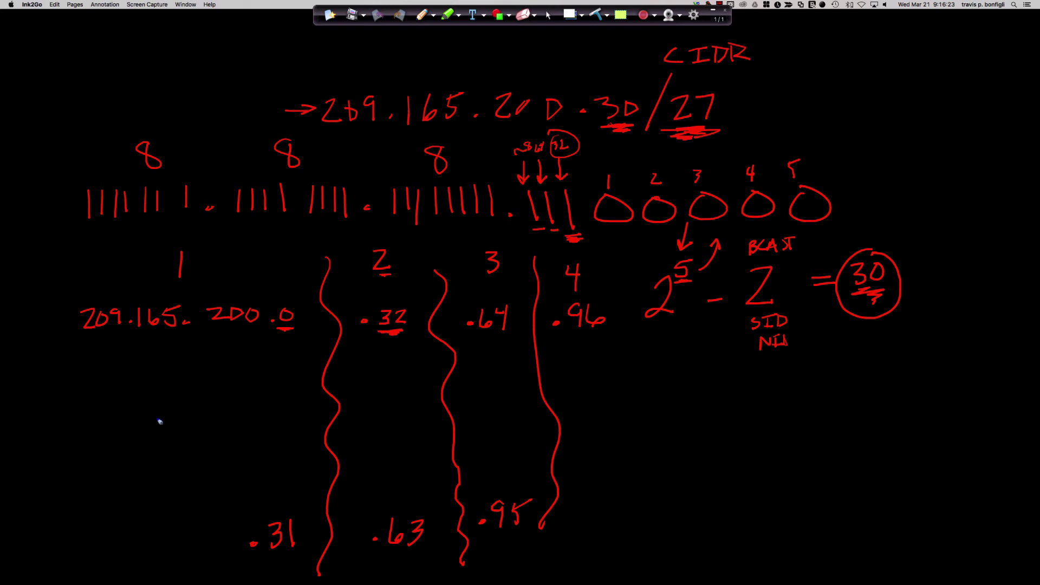
Write the host range .1 - .30 in the first subnet's column and draw a box around it
{"action": "left_click", "coordinate": [157, 421]}
{"action": "mouse_move", "coordinate": [177, 401]}
{"action": "left_mouse_down"}
{"action": "mouse_move", "coordinate": [175, 427]}
{"action": "mouse_move", "coordinate": [220, 415]}
{"action": "mouse_move", "coordinate": [262, 426]}
{"action": "mouse_move", "coordinate": [278, 409]}
{"action": "left_mouse_up"}
{"action": "left_click", "coordinate": [239, 421]}
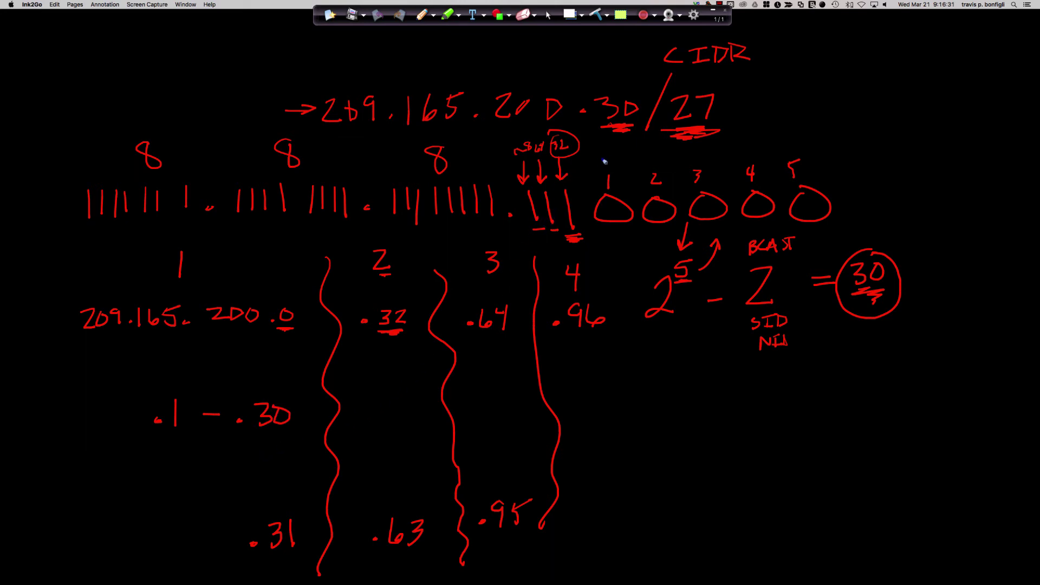
{"action": "mouse_move", "coordinate": [218, 368]}
{"action": "left_mouse_down"}
{"action": "mouse_move", "coordinate": [124, 447]}
{"action": "mouse_move", "coordinate": [296, 440]}
{"action": "mouse_move", "coordinate": [311, 352]}
{"action": "mouse_move", "coordinate": [189, 362]}
{"action": "left_mouse_up"}
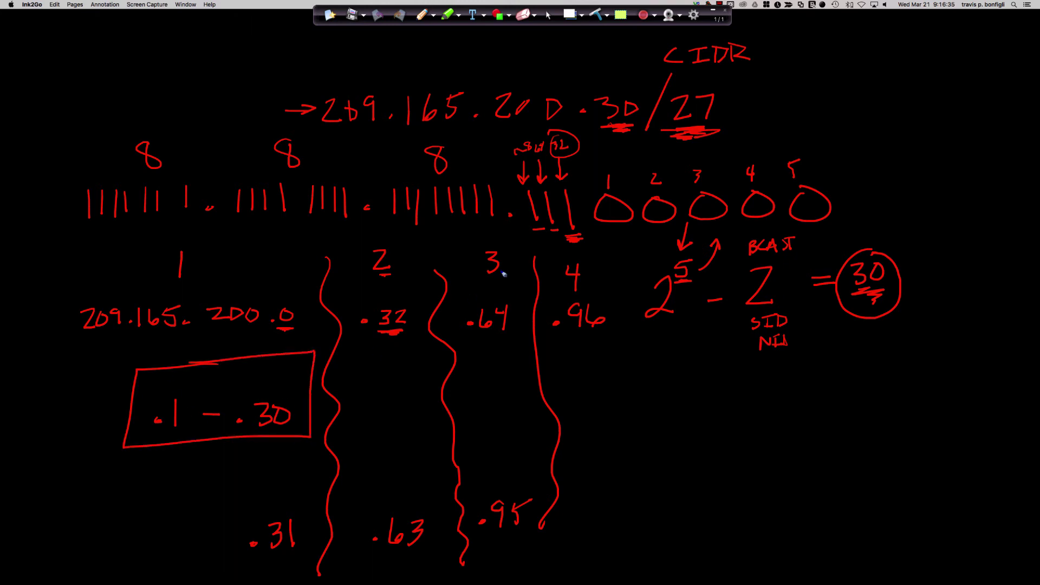
Draw a box around 209.165.200.30/27 and point an arrow down at its 30
{"action": "mouse_move", "coordinate": [615, 139]}
{"action": "left_mouse_down"}
{"action": "mouse_move", "coordinate": [624, 133]}
{"action": "mouse_move", "coordinate": [612, 130]}
{"action": "left_mouse_up"}
{"action": "mouse_move", "coordinate": [319, 136]}
{"action": "left_mouse_down"}
{"action": "mouse_move", "coordinate": [700, 138]}
{"action": "mouse_move", "coordinate": [739, 106]}
{"action": "mouse_move", "coordinate": [726, 81]}
{"action": "mouse_move", "coordinate": [303, 85]}
{"action": "mouse_move", "coordinate": [295, 135]}
{"action": "mouse_move", "coordinate": [327, 139]}
{"action": "left_mouse_up"}
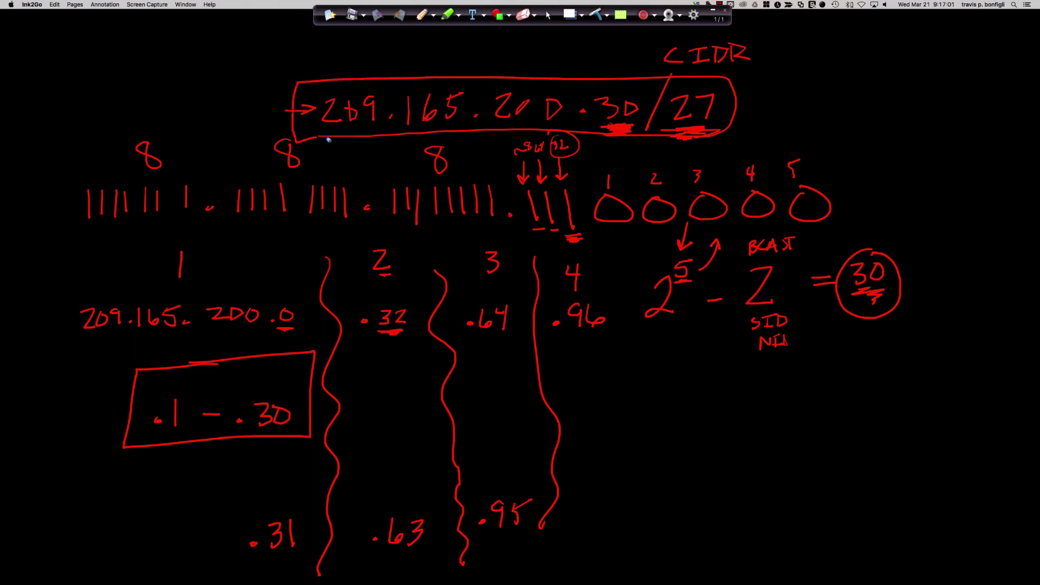
{"action": "mouse_move", "coordinate": [621, 61]}
{"action": "left_mouse_down"}
{"action": "mouse_move", "coordinate": [618, 90]}
{"action": "mouse_move", "coordinate": [627, 83]}
{"action": "left_mouse_up"}
Switch back to HQ's CLI in Packet Tracer and draft ip route 209.165.200.30 with the mask 255.255.255.224
{"action": "left_click", "coordinate": [570, 14]}
{"action": "left_click", "coordinate": [551, 14]}
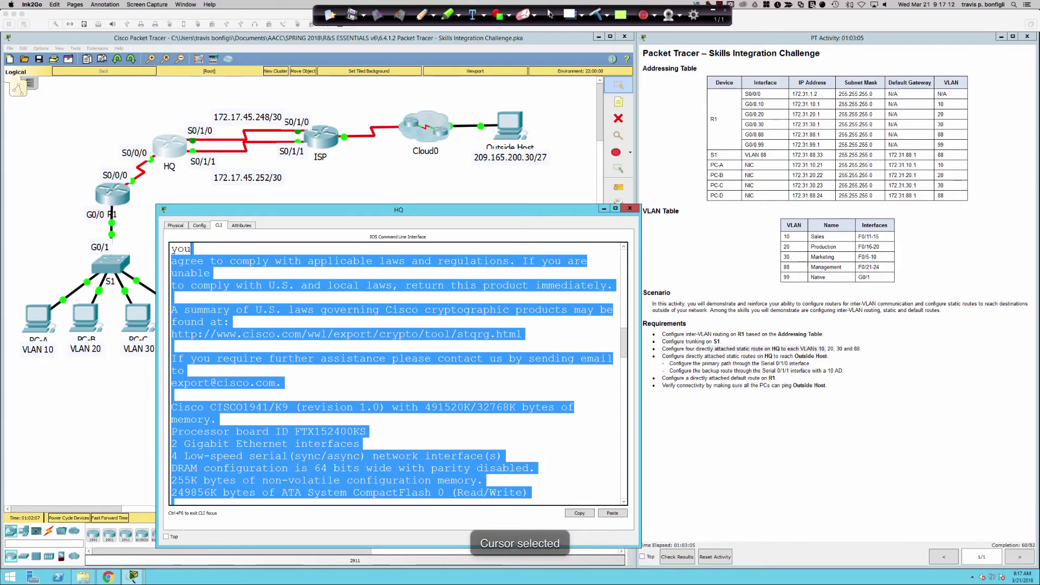
{"action": "left_click", "coordinate": [528, 407]}
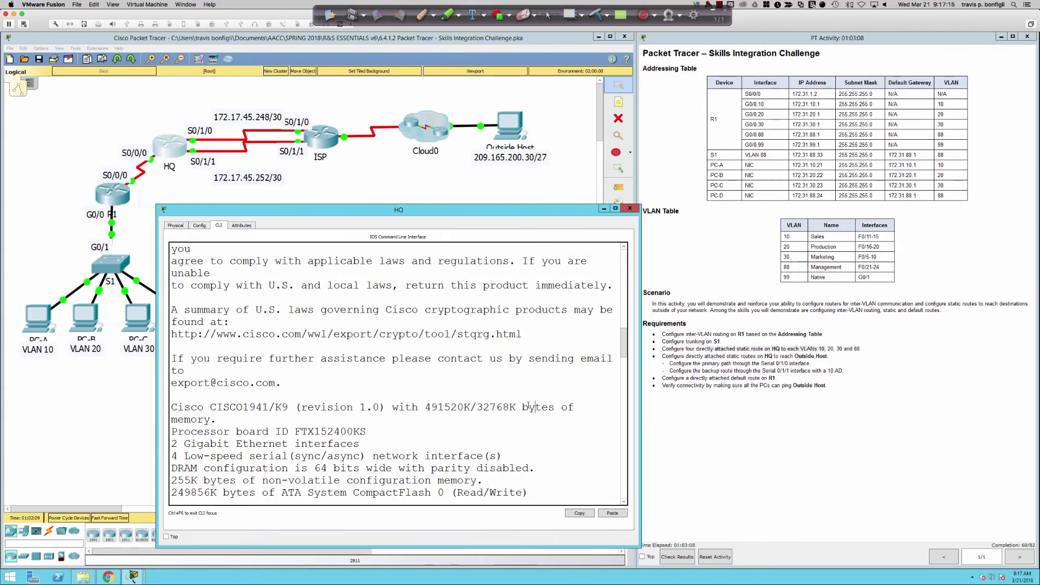
{"action": "scroll", "coordinate": [556, 396], "scroll_direction": "down", "scroll_amount": 15}
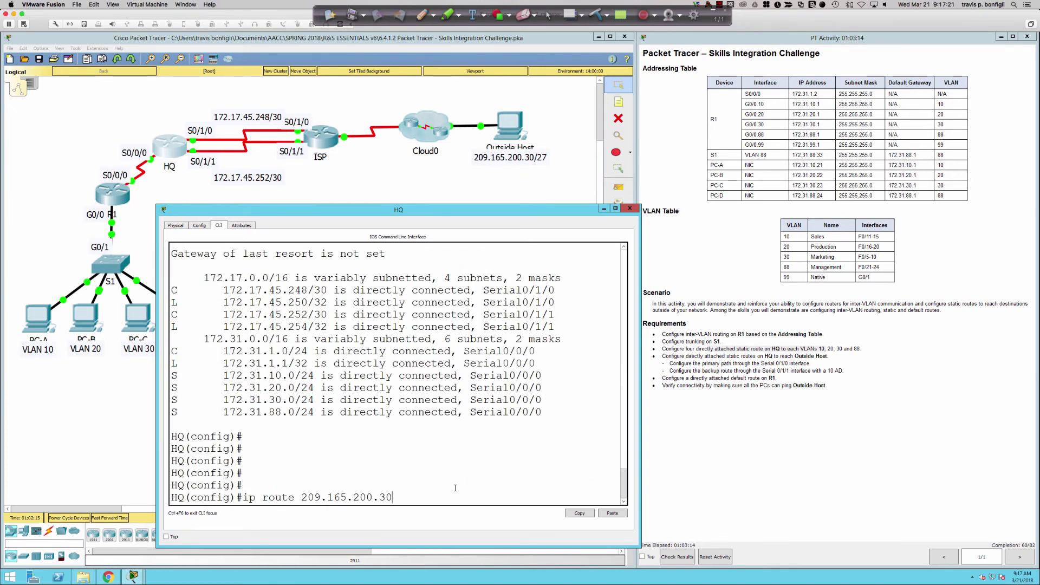
{"action": "type", "text": "255.255.255."}
{"action": "type", "text": "224"}
Correct the route's destination to 209.165.200.0, add exit interface s0/1/0, and apply the primary static route on HQ
{"action": "key", "text": "Left"}
{"action": "key", "text": "Left"}
{"action": "key", "text": "Left"}
{"action": "key", "text": "Left"}
{"action": "key", "text": "Left"}
{"action": "key", "text": "Left"}
{"action": "key", "text": "Left"}
{"action": "key", "text": "BackSpace"}
{"action": "key", "text": "BackSpace"}
{"action": "type", "text": "0"}
{"action": "type", "text": "s0/1/0"}
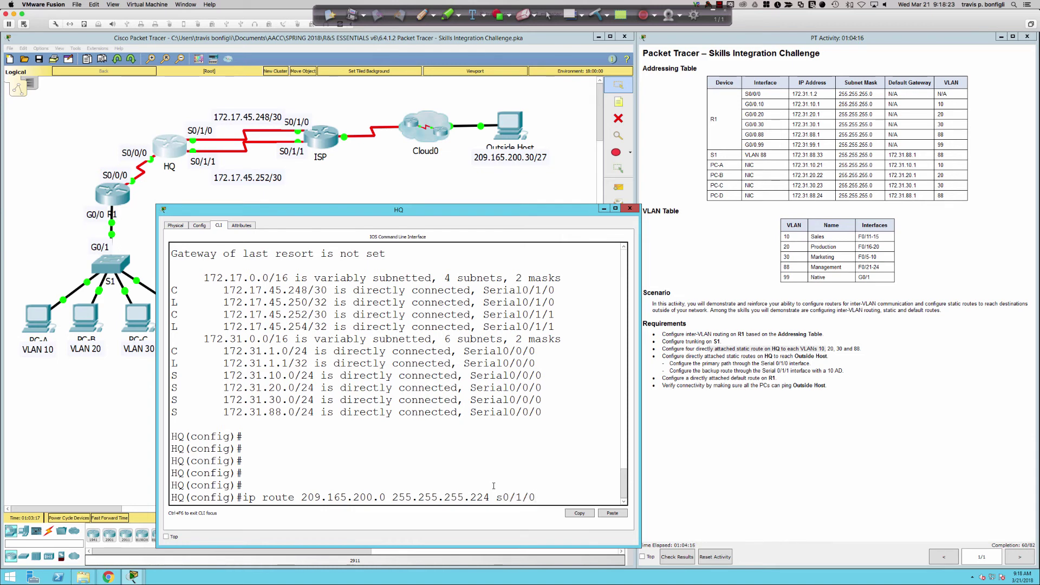
{"action": "key", "text": "Return"}
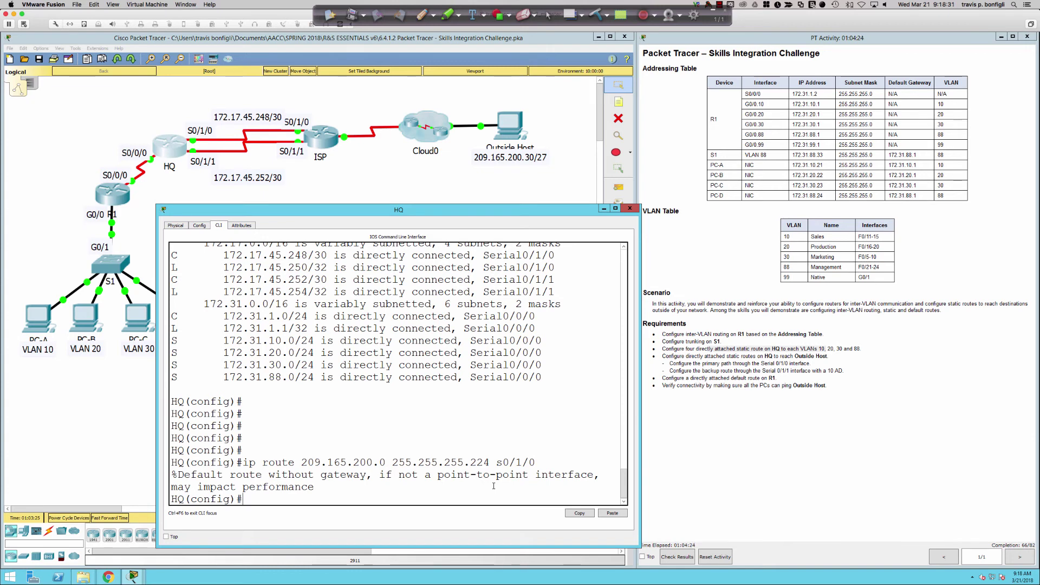
{"action": "key", "text": "Return"}
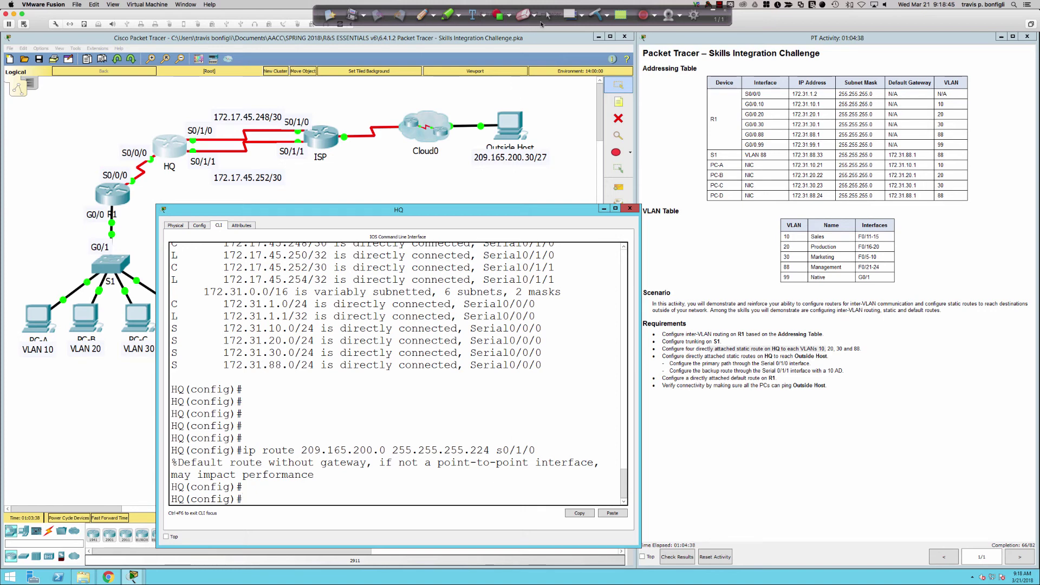
Review the subnetting notes on the whiteboard and return to HQ's CLI
{"action": "left_click", "coordinate": [570, 15]}
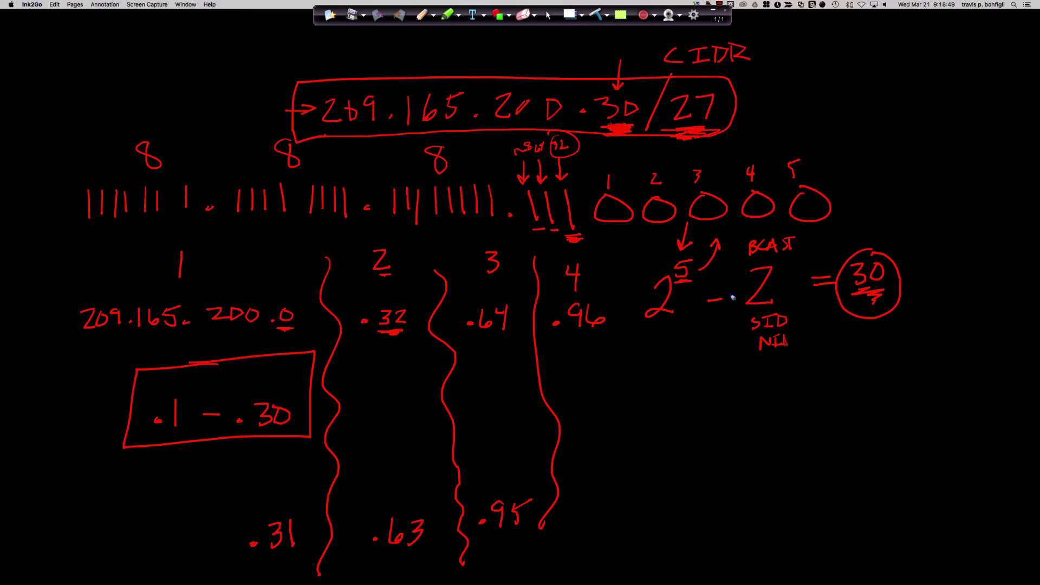
{"action": "left_click", "coordinate": [570, 14]}
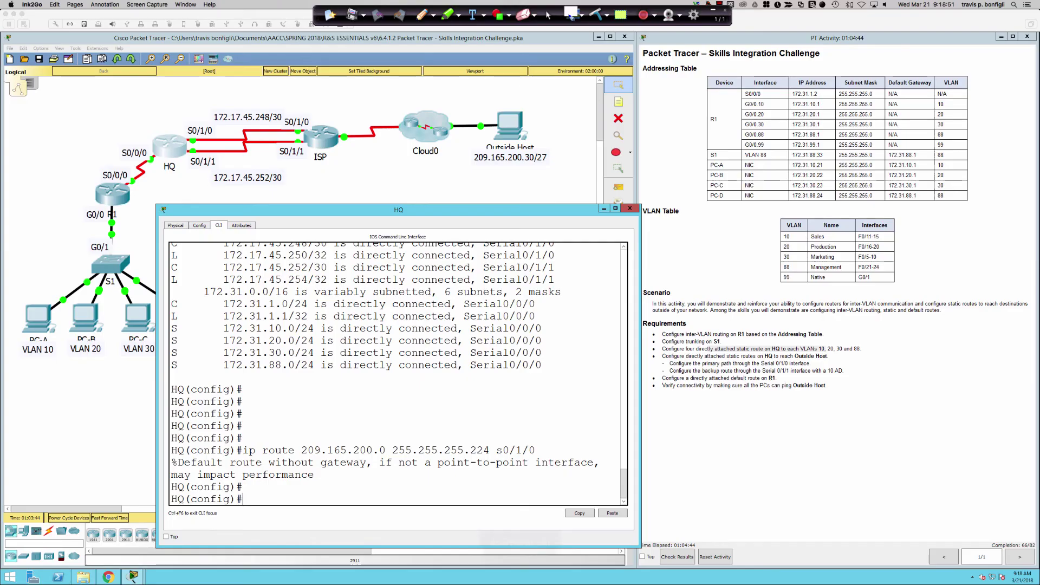
{"action": "left_click", "coordinate": [551, 16]}
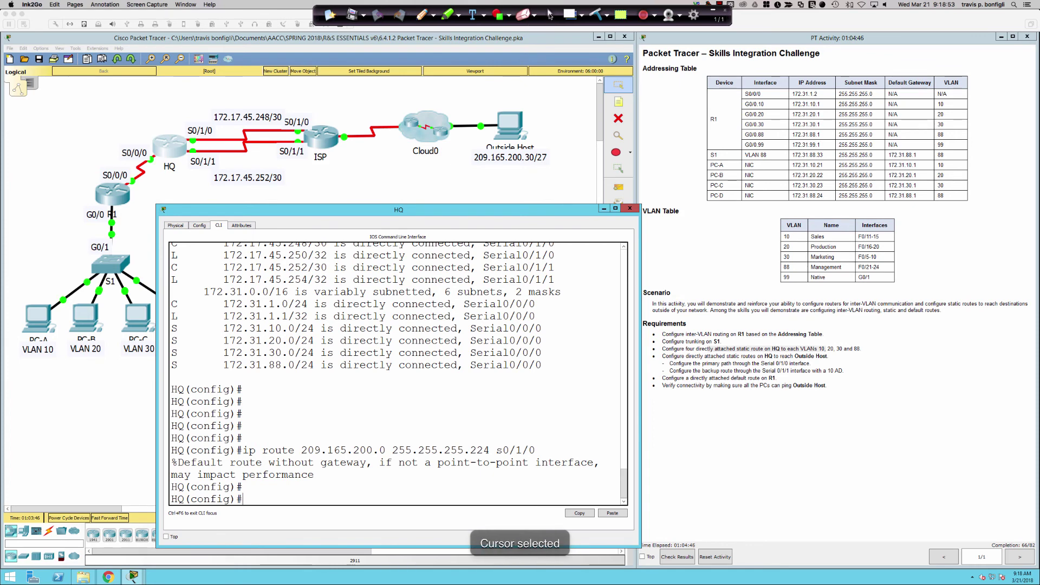
{"action": "left_click", "coordinate": [520, 419]}
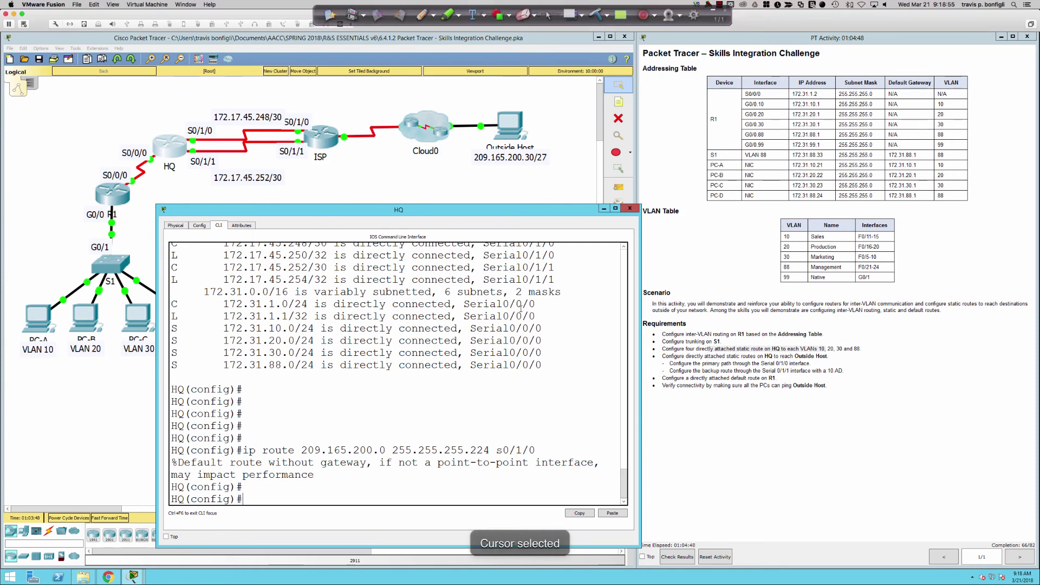
Add the backup static route on HQ to 209.165.200.0 255.255.255.224 through s0/1/1 with administrative distance 10, checking the distance option's syntax help
{"action": "key", "text": "Up"}
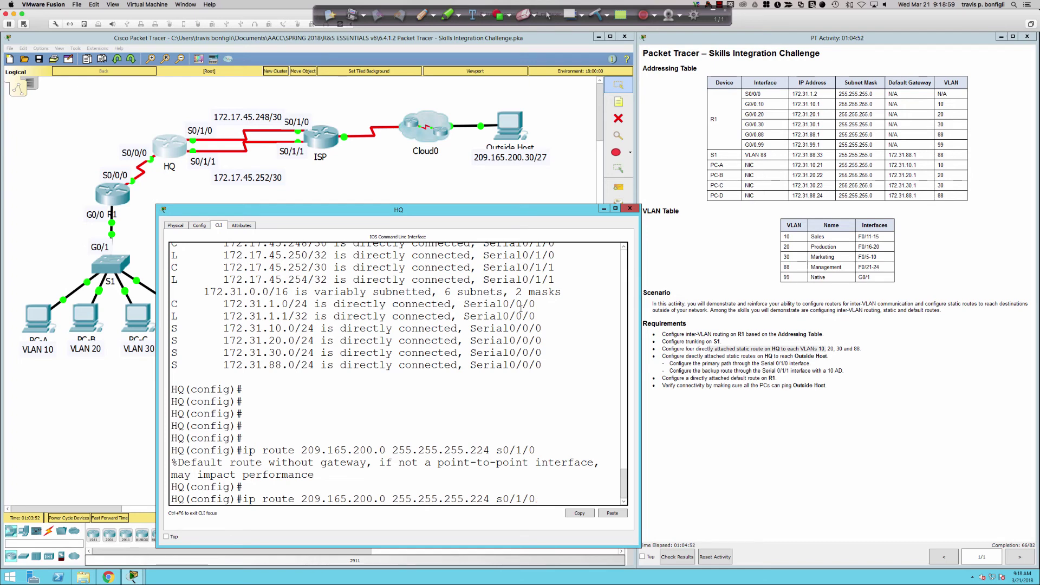
{"action": "key", "text": "BackSpace"}
{"action": "type", "text": "1"}
{"action": "type", "text": " ?"}
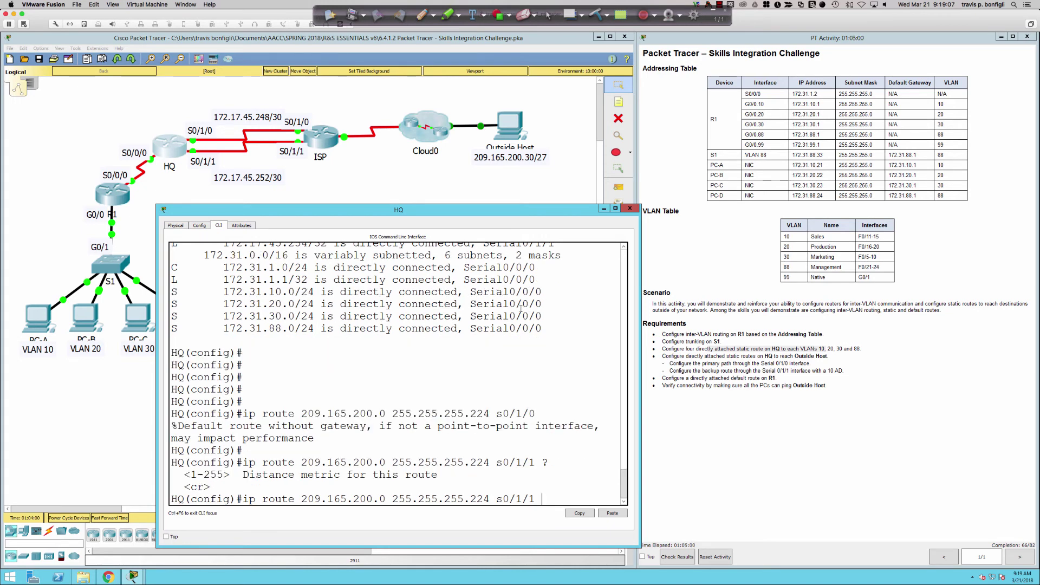
{"action": "type", "text": "10"}
{"action": "left_click_drag", "start_coordinate": [497, 462], "coordinate": [533, 462]}
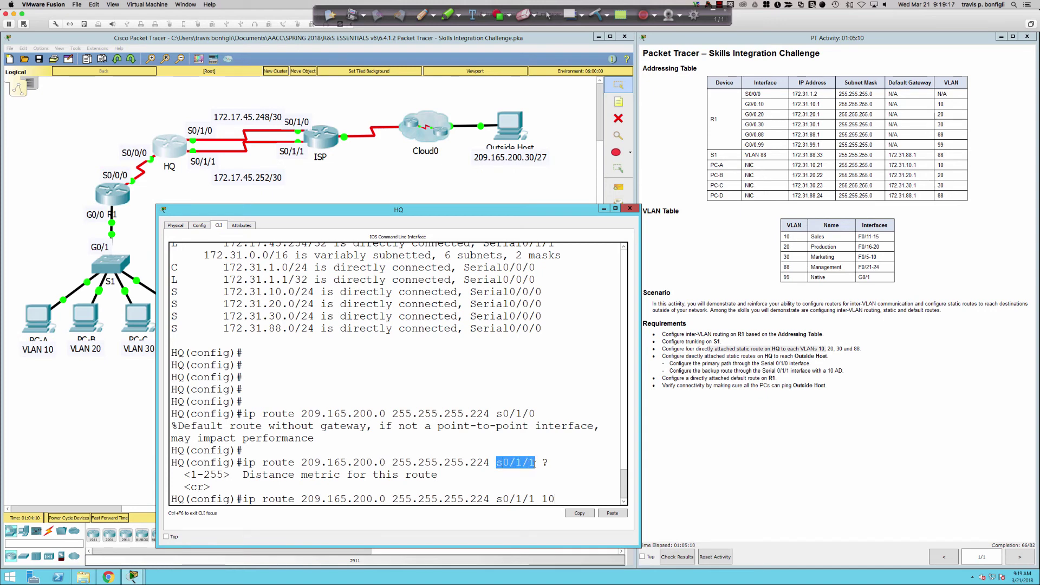
{"action": "left_click_drag", "start_coordinate": [490, 499], "coordinate": [556, 498]}
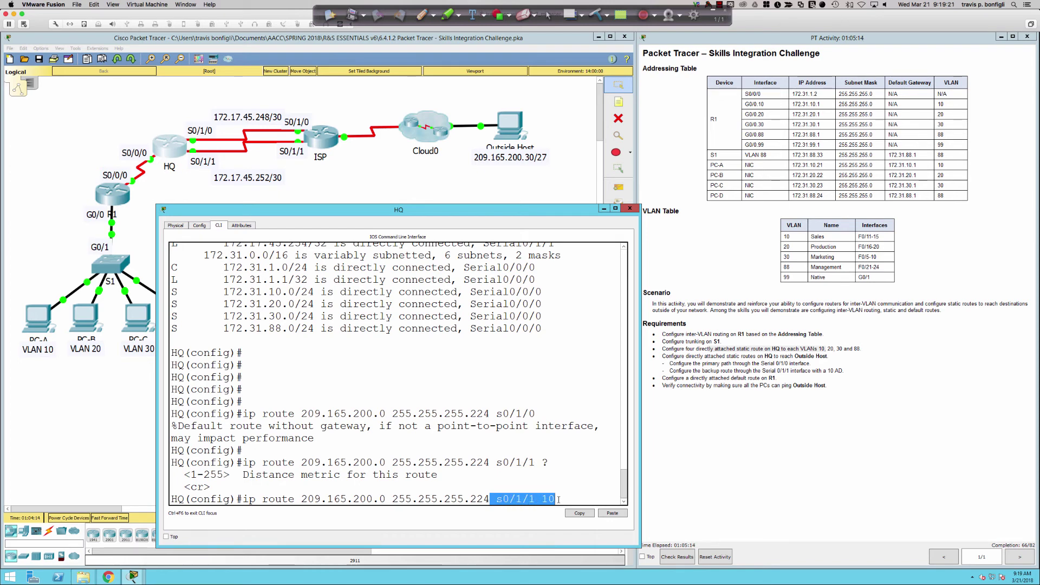
{"action": "left_click", "coordinate": [591, 463]}
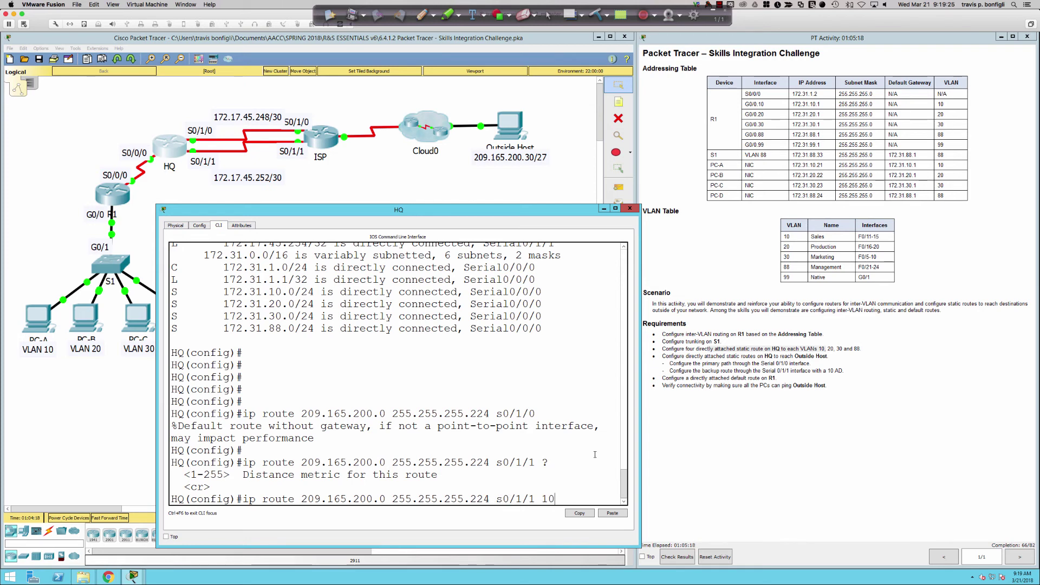
{"action": "key", "text": "Return"}
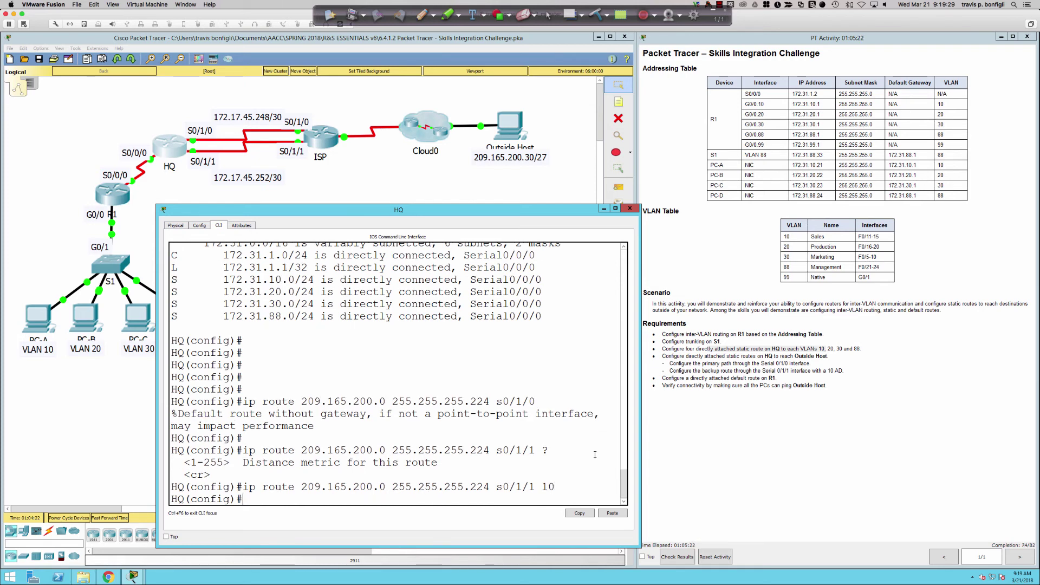
{"action": "key", "text": "Return"}
{"action": "key", "text": "Return"}
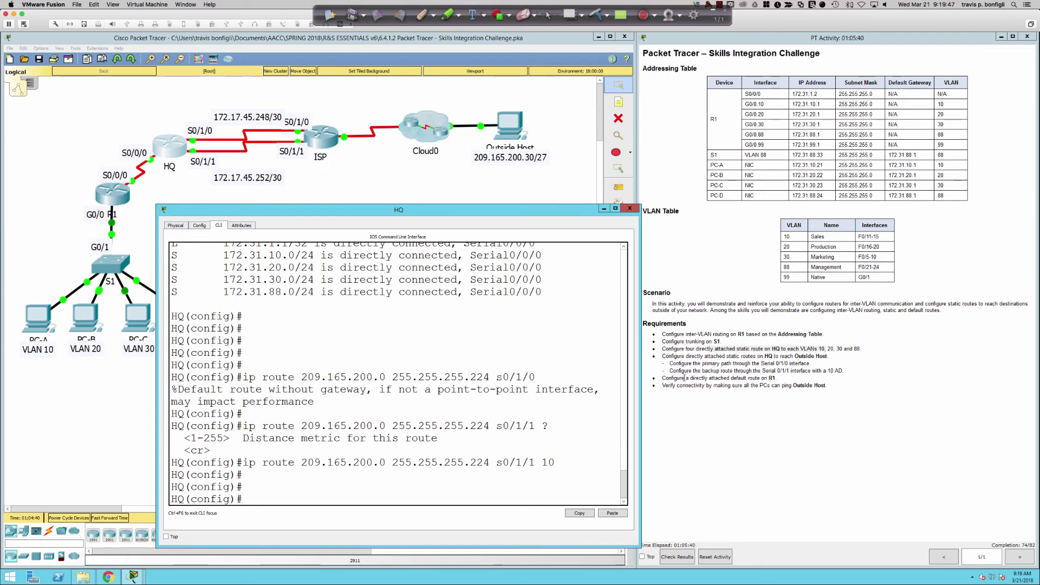
Highlight the R1 default route requirement, open R1's CLI and ping the Outside Host at 209.165.200.30
{"action": "left_click_drag", "start_coordinate": [662, 378], "coordinate": [777, 377]}
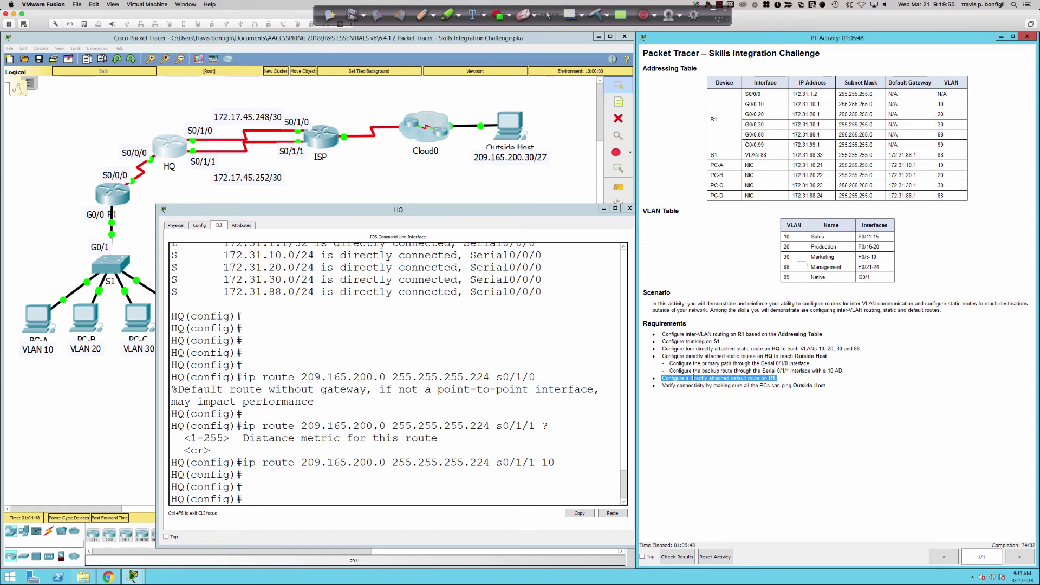
{"action": "left_click", "coordinate": [116, 190]}
{"action": "key", "text": "Return"}
{"action": "key", "text": "Return"}
{"action": "key", "text": "Return"}
{"action": "key", "text": "Return"}
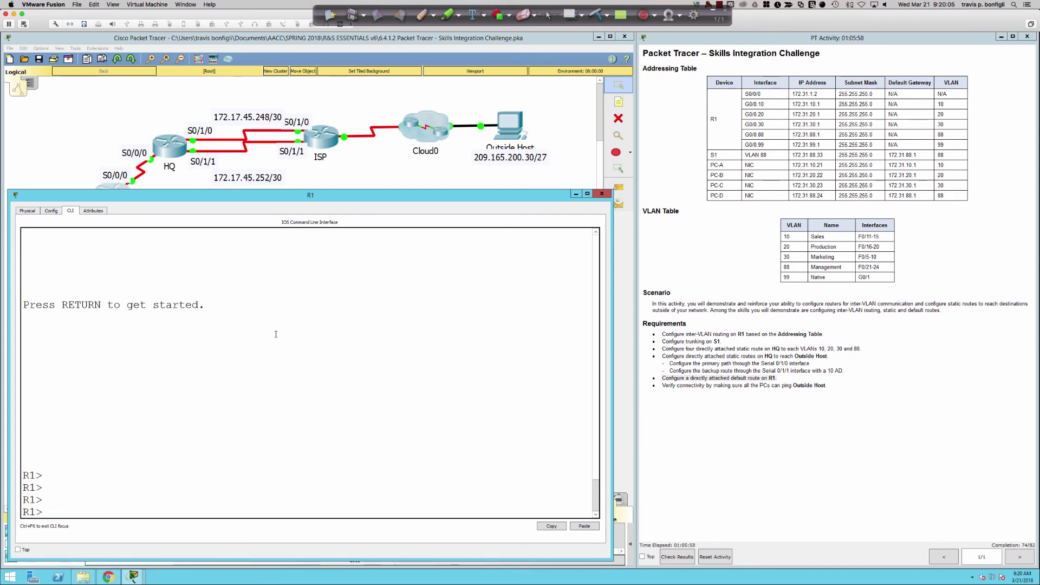
{"action": "type", "text": "ping"}
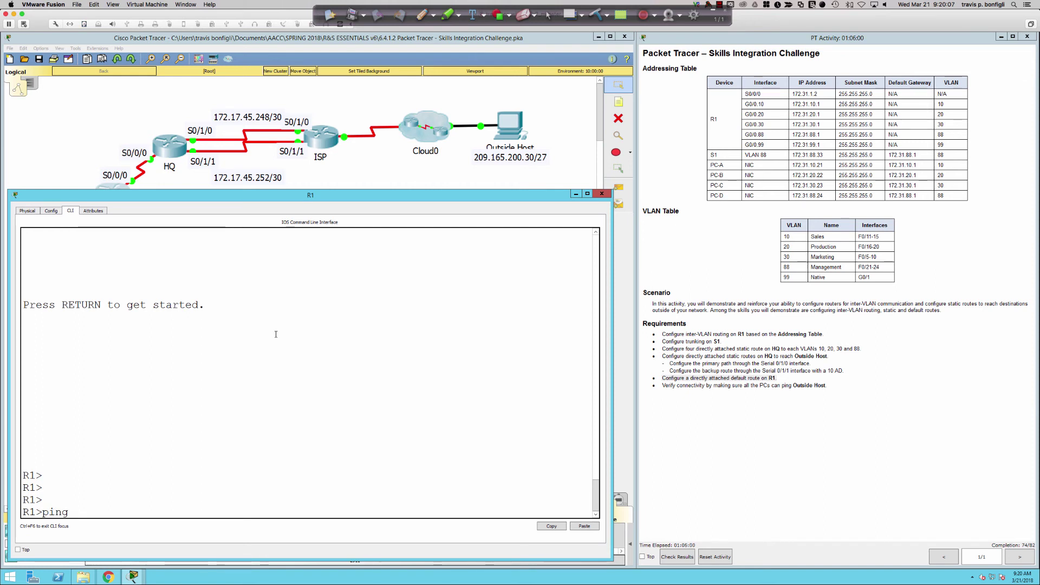
{"action": "type", "text": " 209.165.200."}
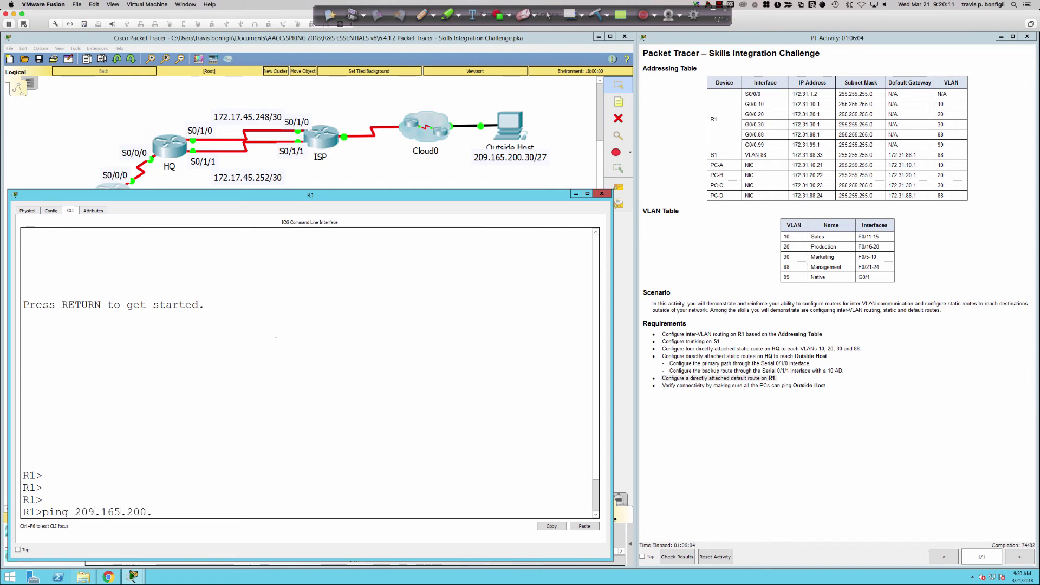
{"action": "type", "text": "30"}
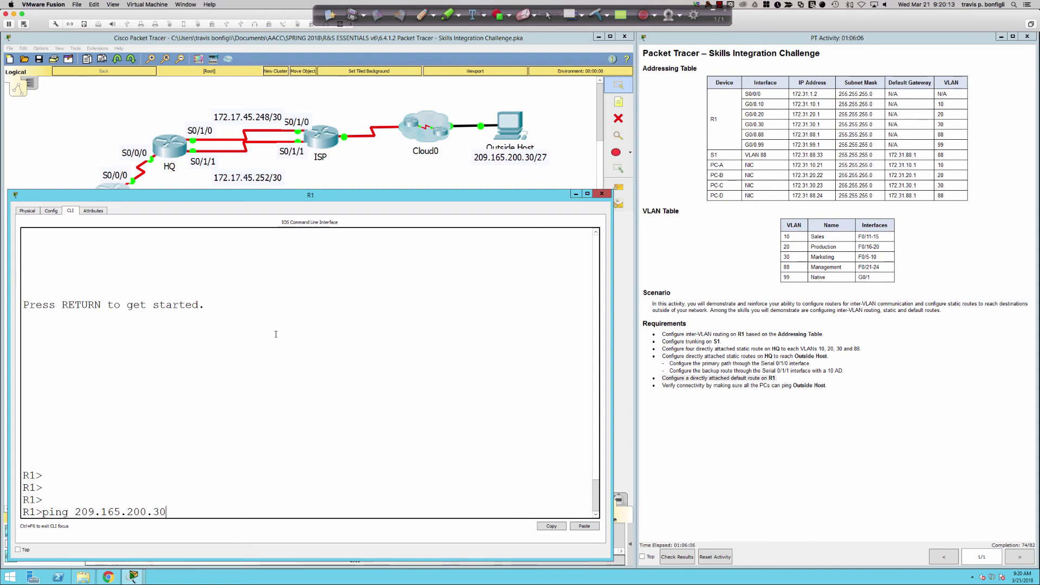
{"action": "key", "text": "Return"}
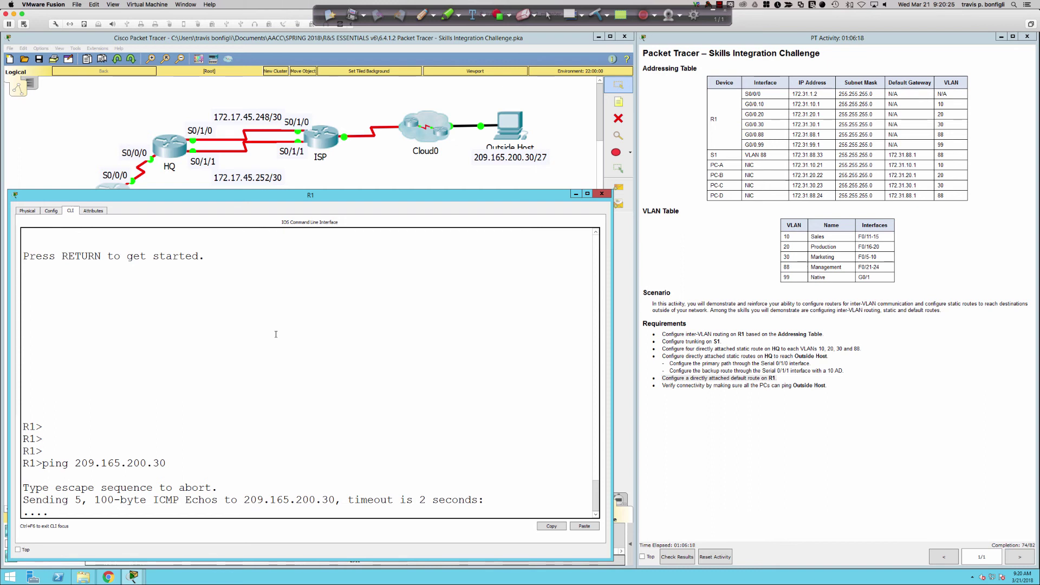
Enter privileged EXEC mode on R1
{"action": "type", "text": "en"}
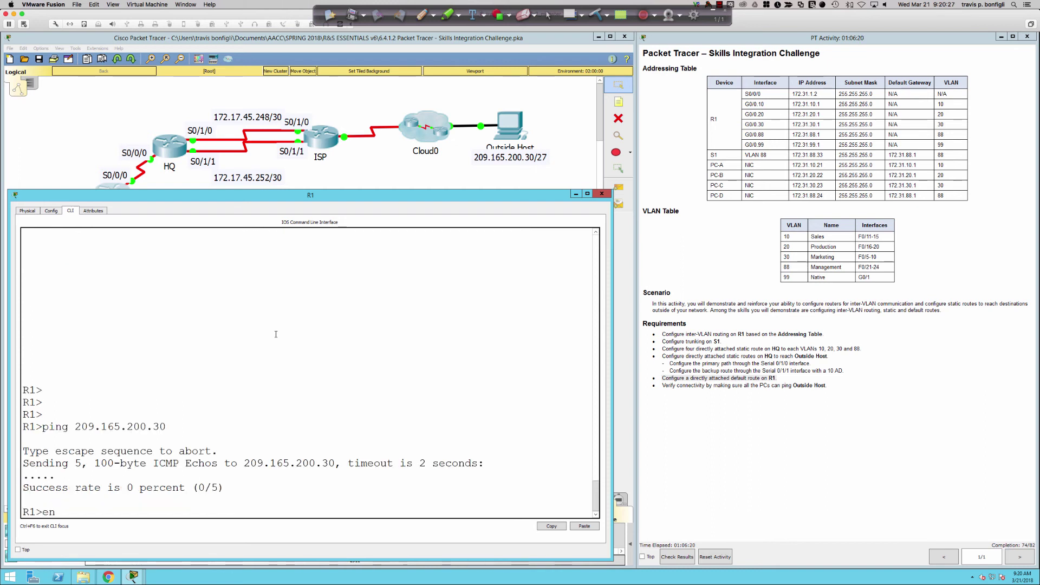
{"action": "key", "text": "Tab"}
{"action": "key", "text": "Return"}
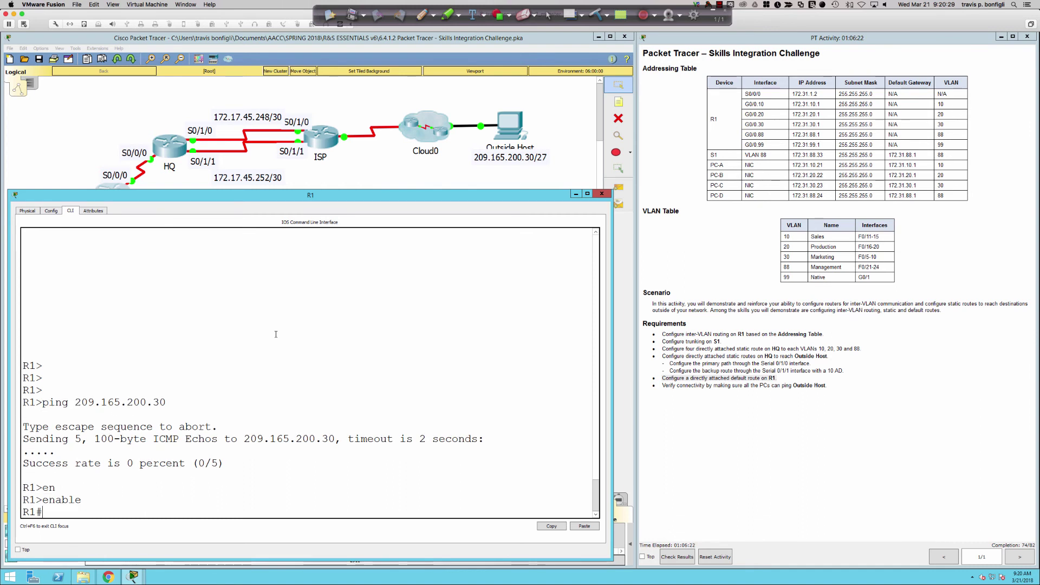
Display R1's full IP routing table through to its last entry
{"action": "type", "text": "sh ip route"}
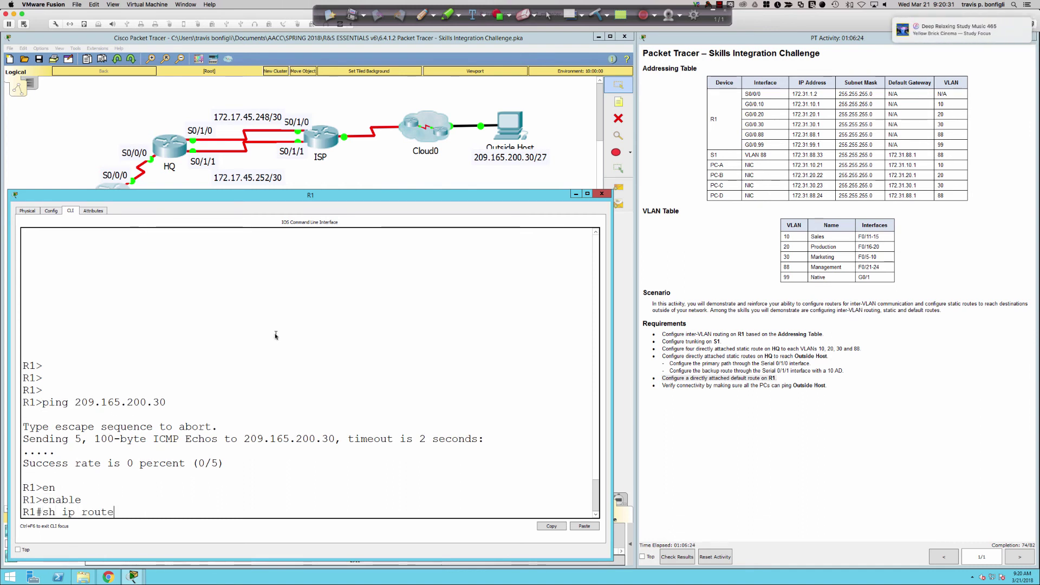
{"action": "type", "text": " 209.1"}
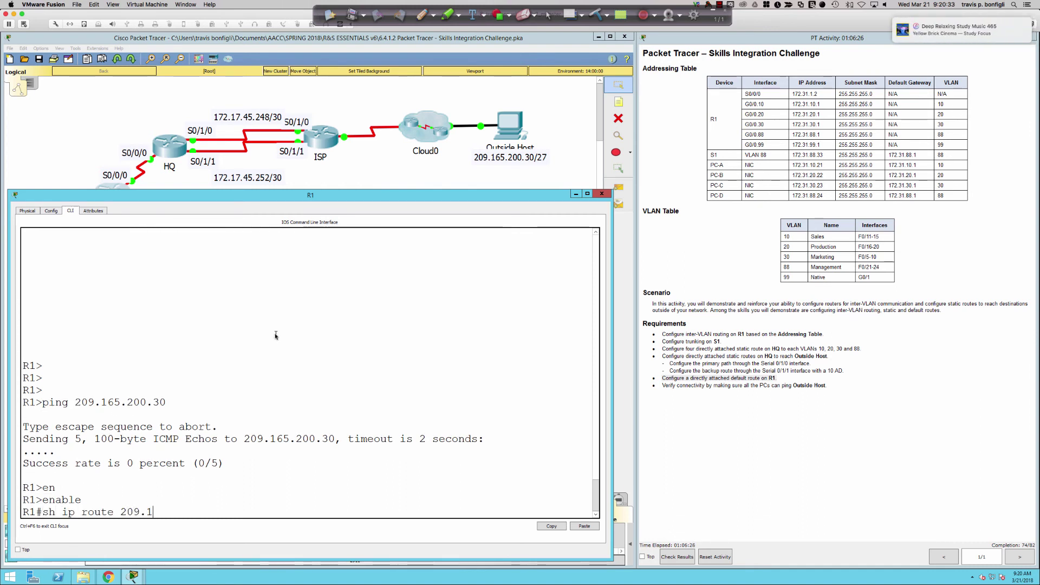
{"action": "key", "text": "BackSpace"}
{"action": "key", "text": "BackSpace"}
{"action": "key", "text": "BackSpace"}
{"action": "key", "text": "BackSpace"}
{"action": "key", "text": "BackSpace"}
{"action": "key", "text": "BackSpace"}
{"action": "key", "text": "Return"}
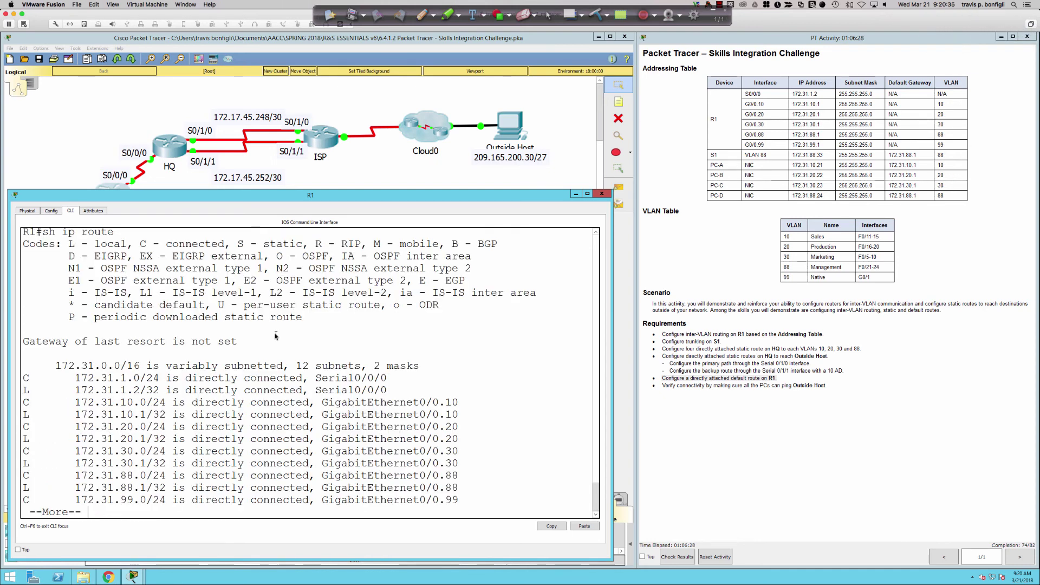
{"action": "key", "text": "space"}
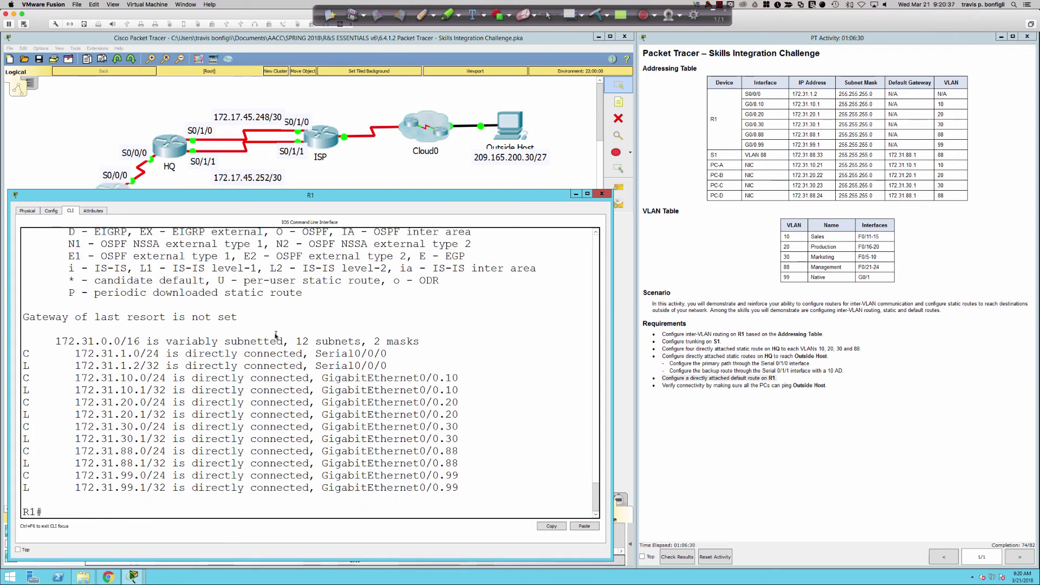
Look up 209.165.200.0 in R1's routing table, check the mask option's syntax help, and repeat the lookup with mask 255.255.255.224
{"action": "type", "text": "sh ip route 209.16"}
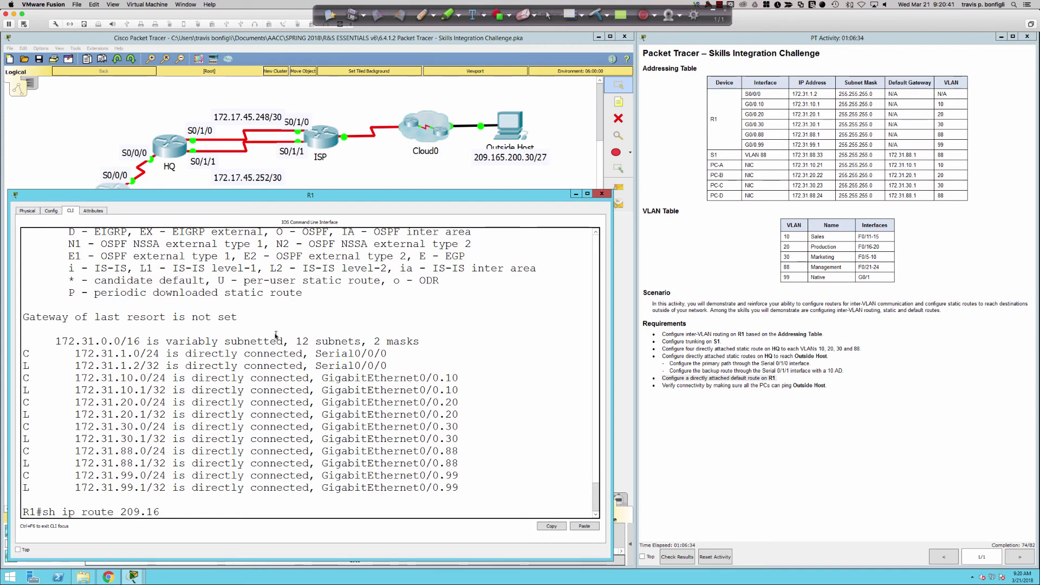
{"action": "type", "text": "5.200.0"}
{"action": "key", "text": "Return"}
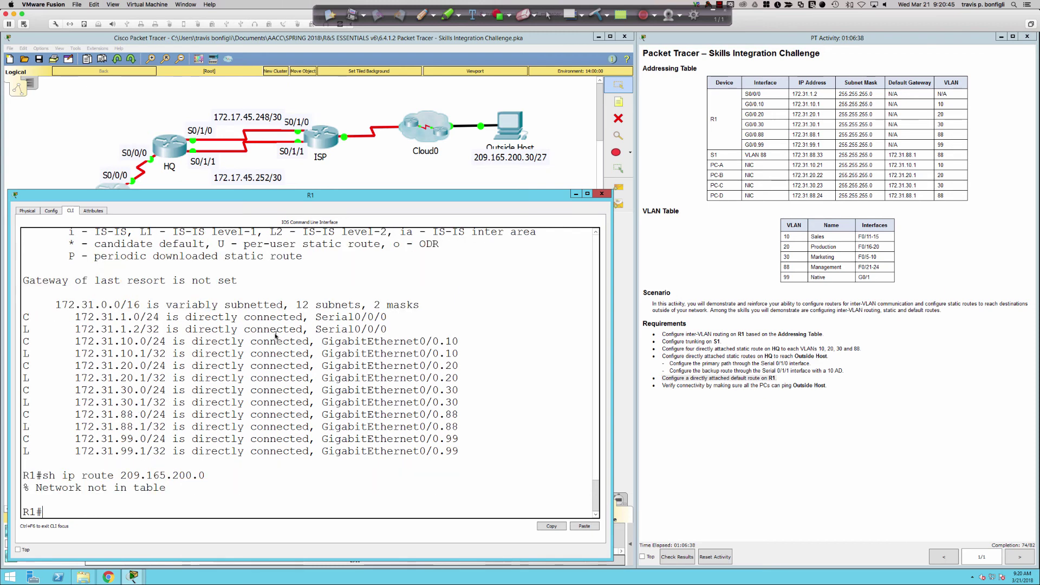
{"action": "key", "text": "Up"}
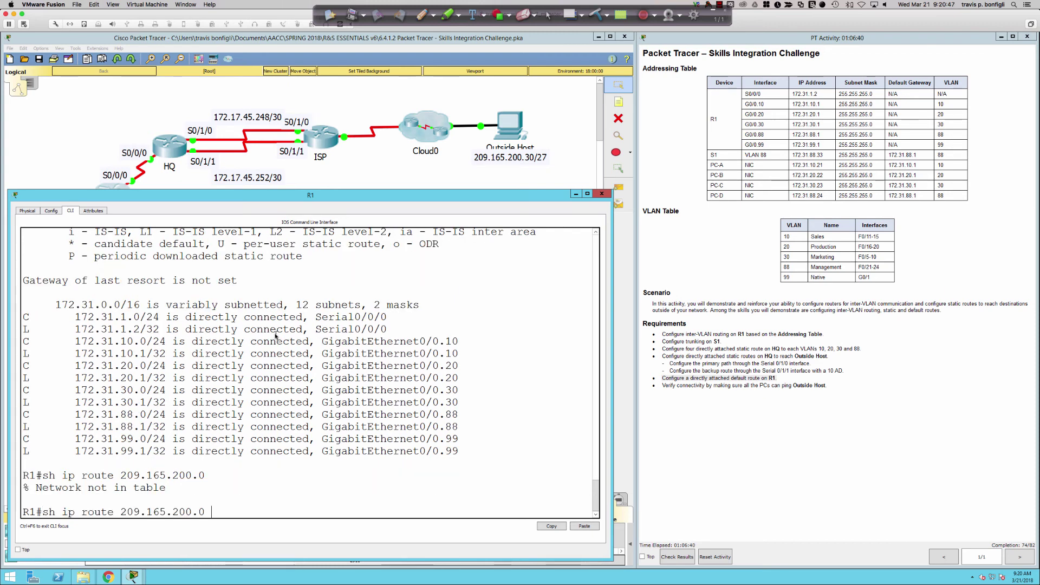
{"action": "type", "text": "?255.2"}
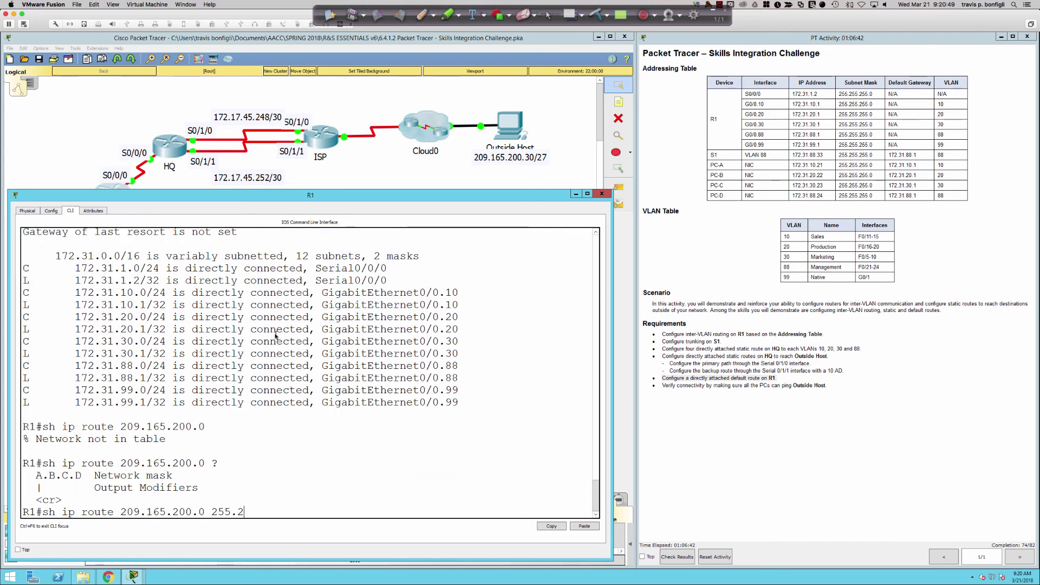
{"action": "type", "text": "55.255.224"}
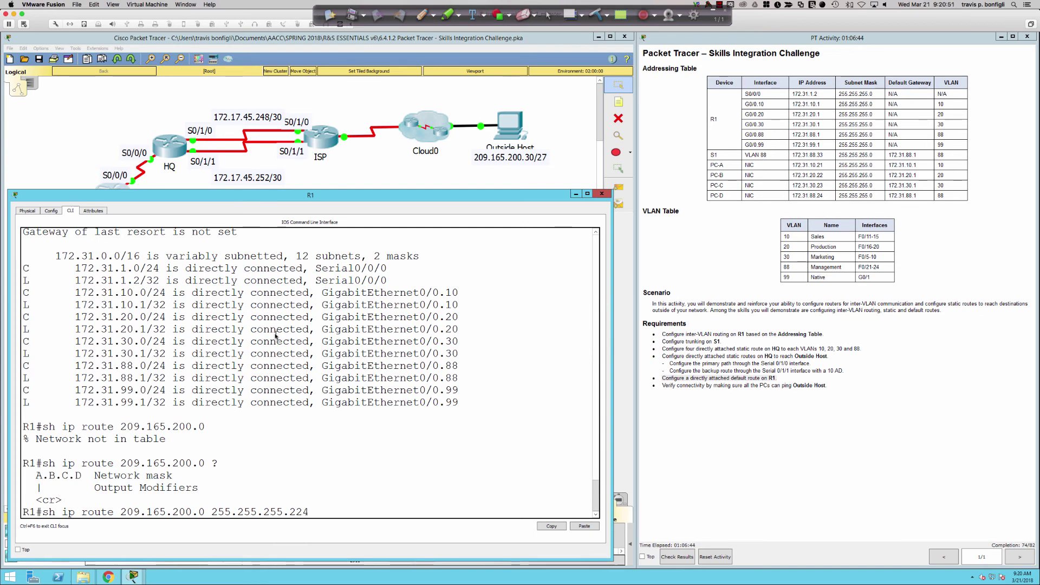
{"action": "key", "text": "Return"}
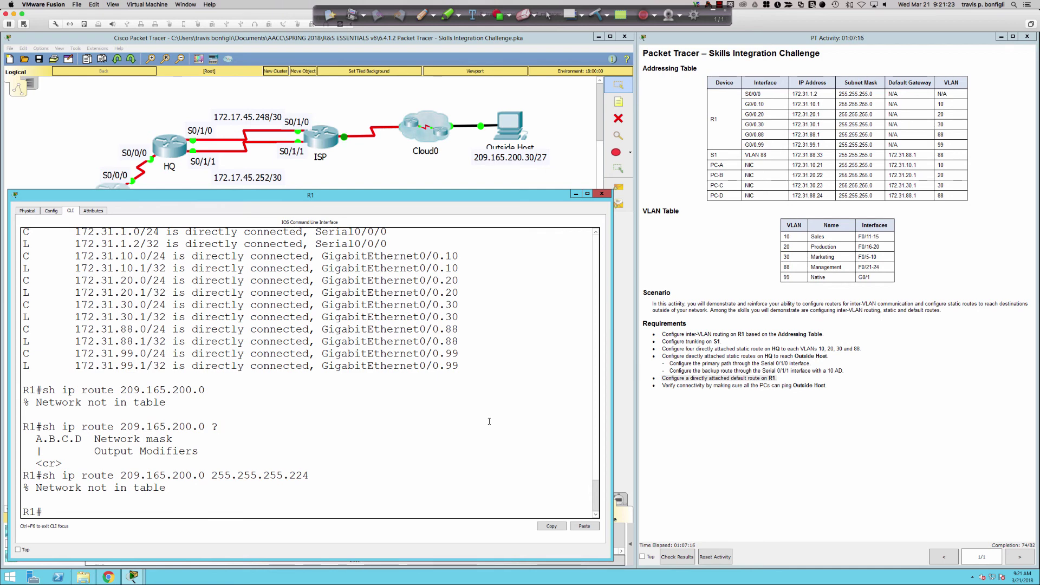
Enter global configuration mode on R1 and highlight the 172.31.0.0/16 routes in the earlier routing table output
{"action": "key", "text": "Return"}
{"action": "key", "text": "Return"}
{"action": "type", "text": "conf t"}
{"action": "key", "text": "Return"}
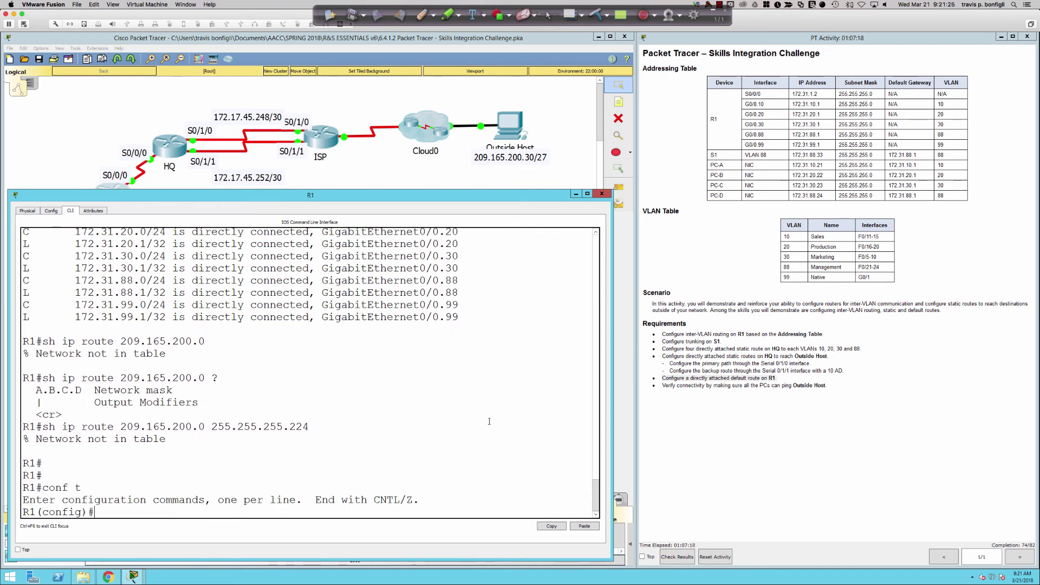
{"action": "scroll", "coordinate": [191, 356], "scroll_direction": "up", "scroll_amount": 4}
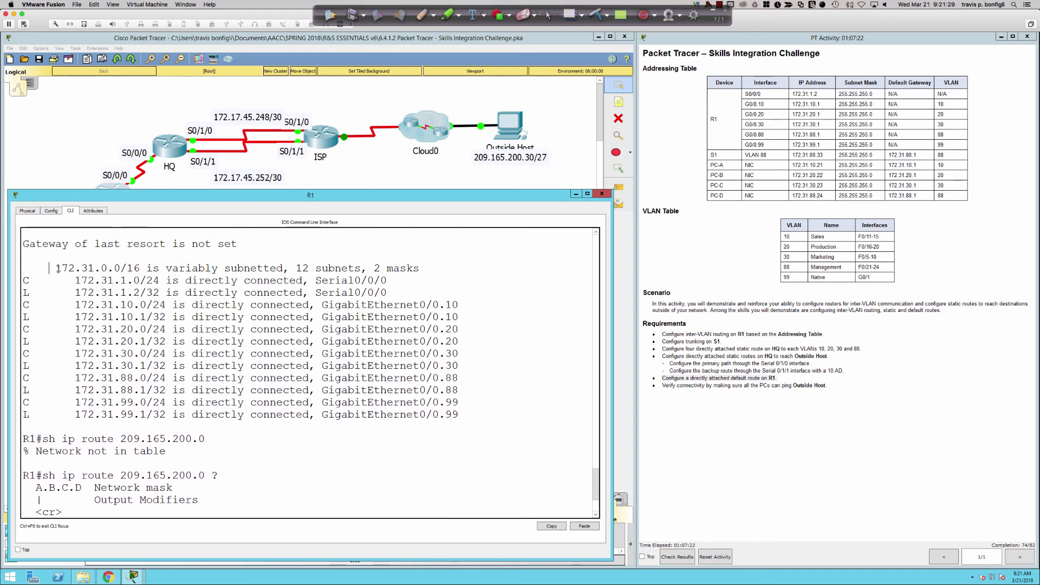
{"action": "left_click_drag", "start_coordinate": [50, 268], "coordinate": [459, 415]}
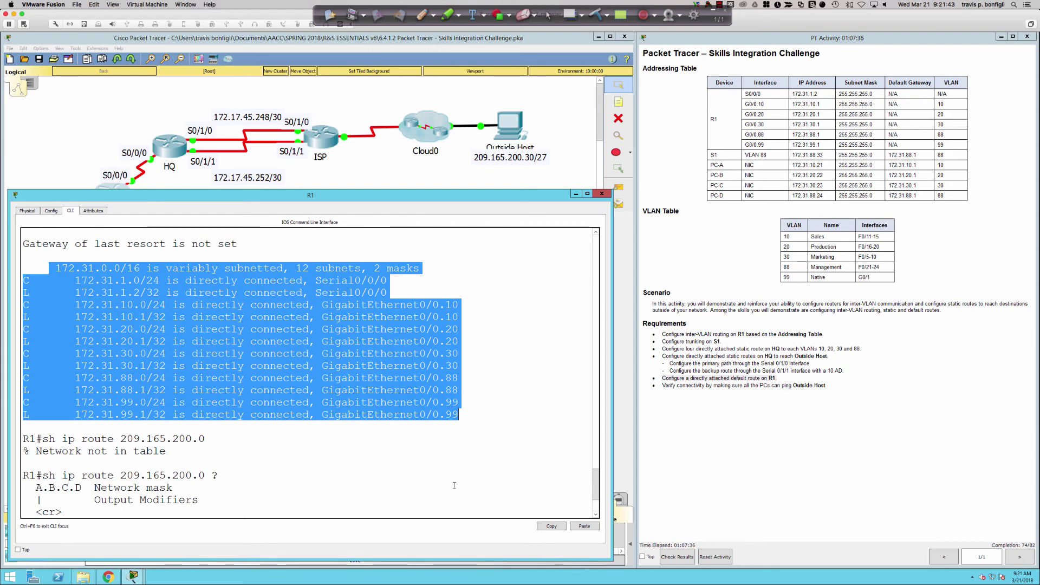
Configure R1's directly attached default route as 0.0.0.0 0.0.0.0 through s0/0/0
{"action": "type", "text": "255.255.255.224"}
{"action": "key", "text": "Return"}
{"action": "key", "text": "Return"}
{"action": "key", "text": "Return"}
{"action": "type", "text": "conf t"}
{"action": "key", "text": "Return"}
{"action": "key", "text": "Return"}
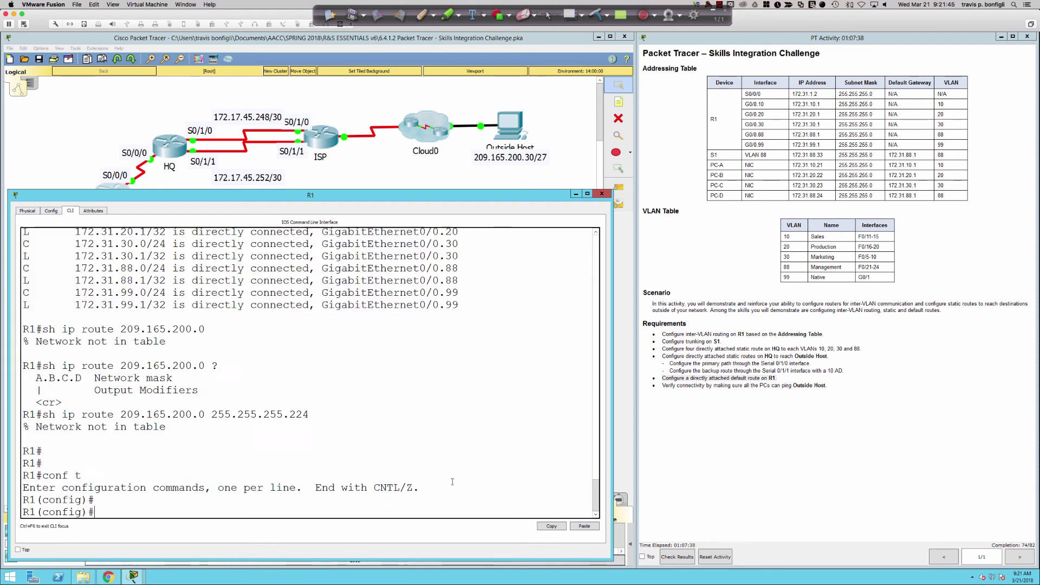
{"action": "type", "text": "ip "}
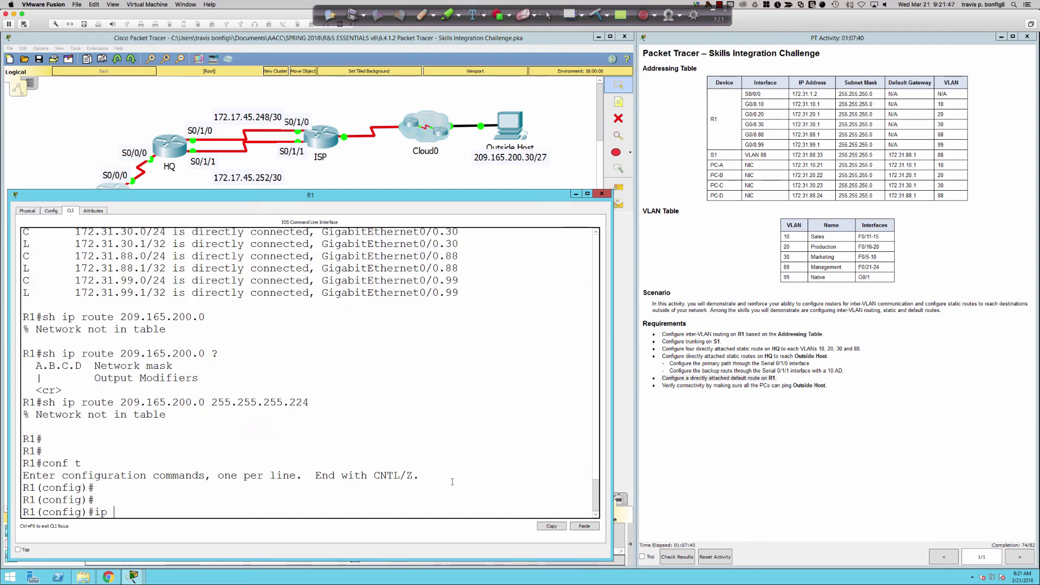
{"action": "type", "text": "route 0.0.0.0 0.0.0.0"}
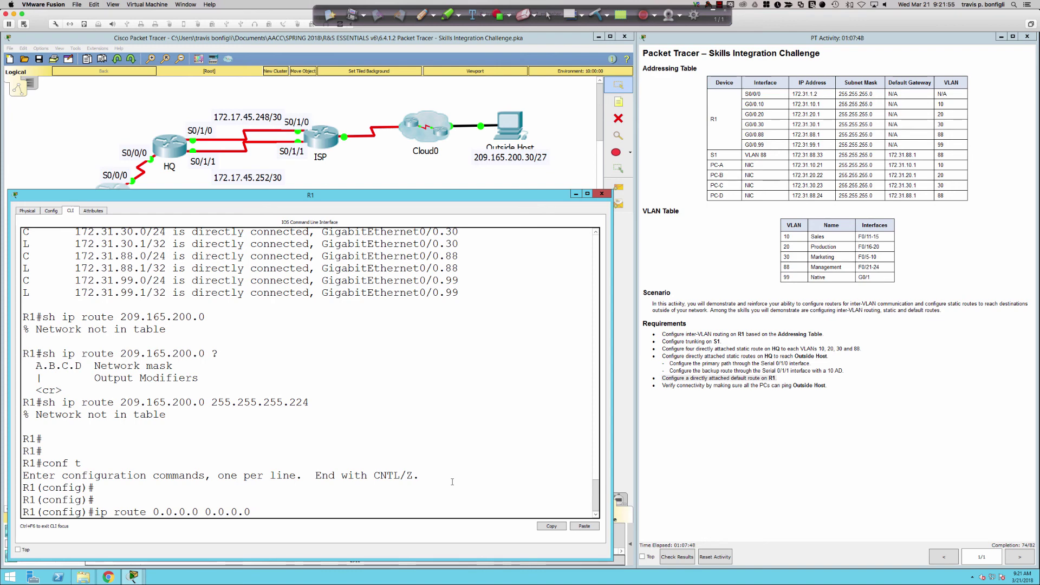
{"action": "type", "text": " s0/0/0"}
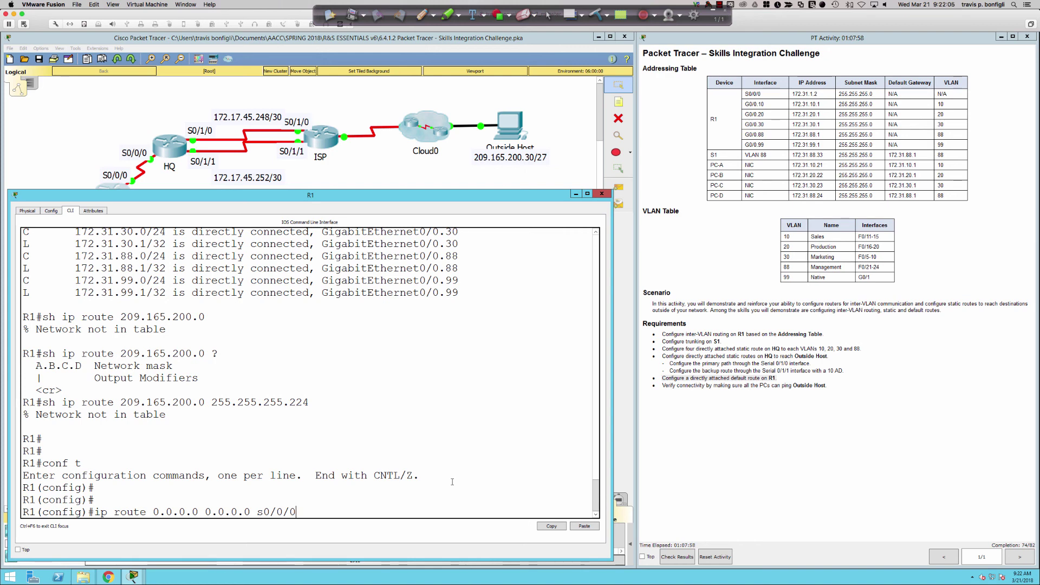
{"action": "key", "text": "Return"}
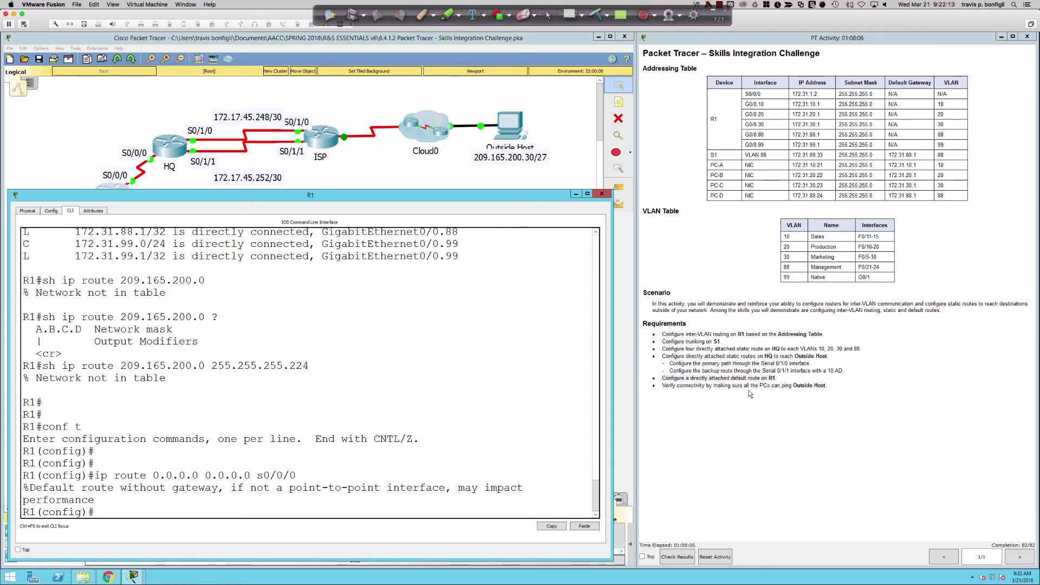
Open PC-A's Command Prompt from the topology and ping PC-D at 172.31.88.24
{"action": "left_click", "coordinate": [447, 169]}
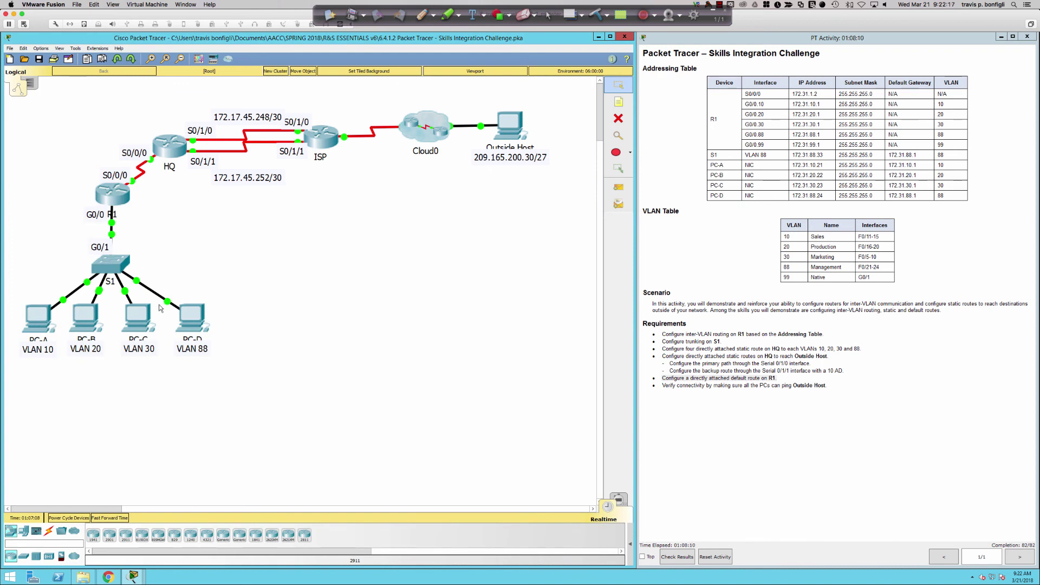
{"action": "left_click", "coordinate": [48, 320]}
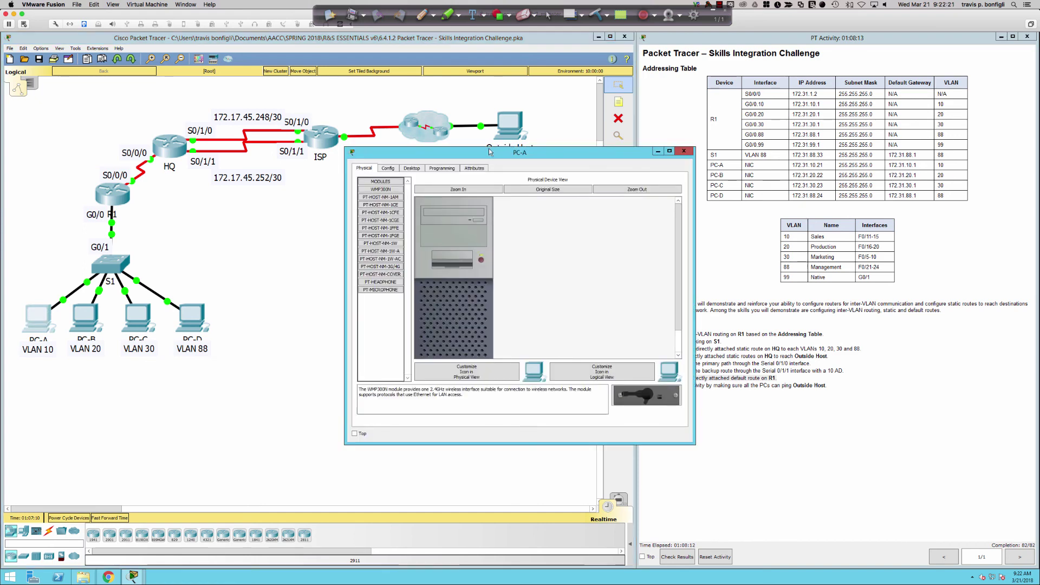
{"action": "left_click_drag", "start_coordinate": [478, 157], "coordinate": [402, 242]}
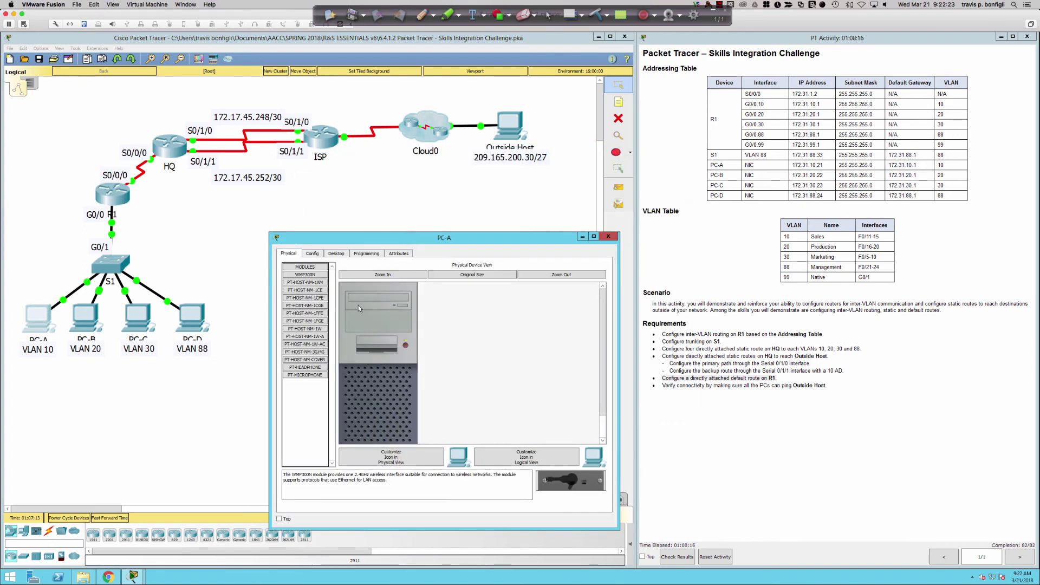
{"action": "left_click", "coordinate": [336, 253]}
{"action": "left_click", "coordinate": [512, 320]}
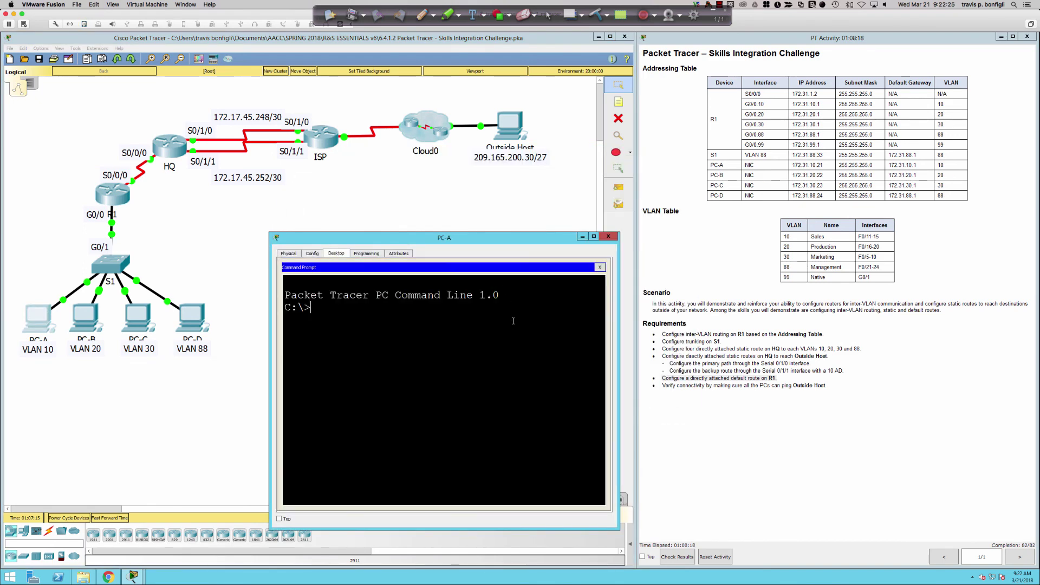
{"action": "type", "text": "ping"}
{"action": "type", "text": "172.31.88.24"}
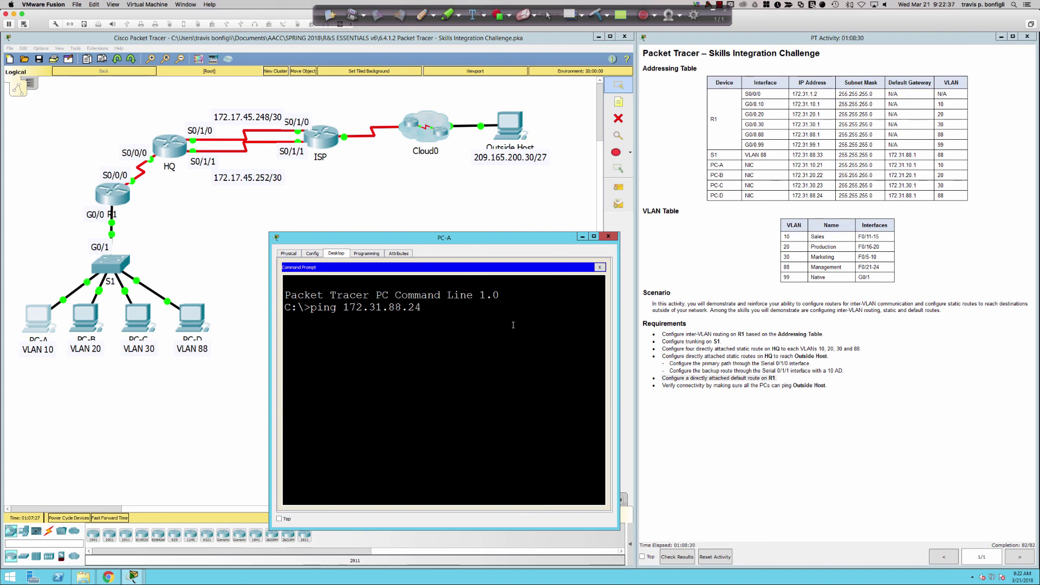
{"action": "key", "text": "Return"}
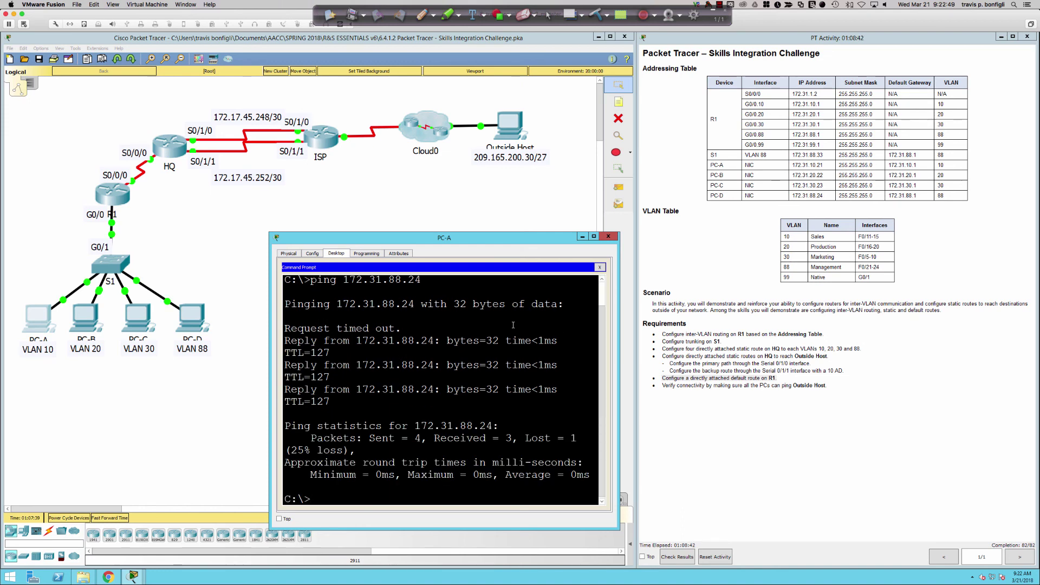
Ping the Outside Host at 209.165.200.30 from PC-A
{"action": "type", "text": "ping 209.165.200"}
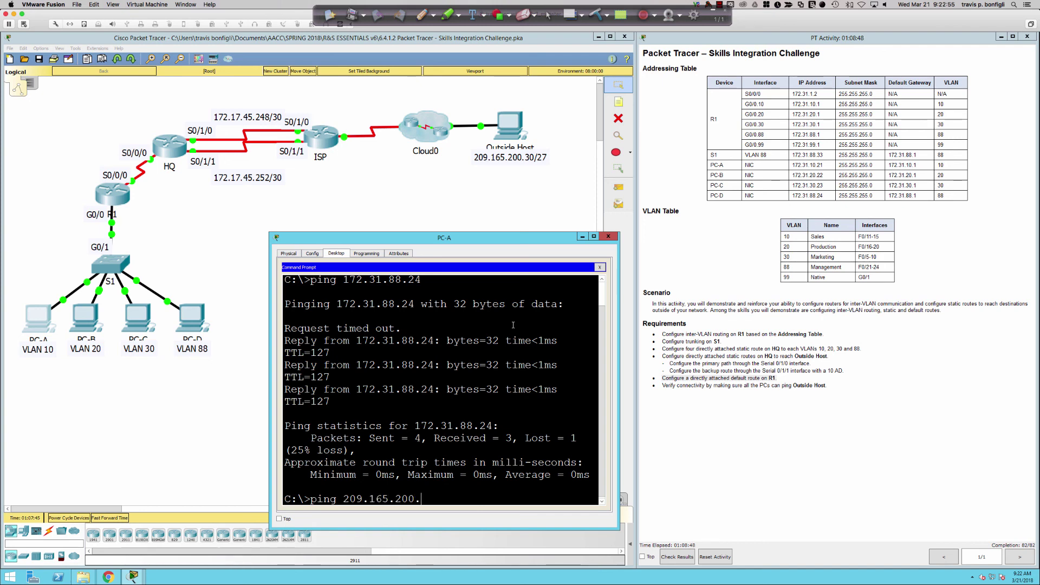
{"action": "type", "text": ".30"}
{"action": "key", "text": "Return"}
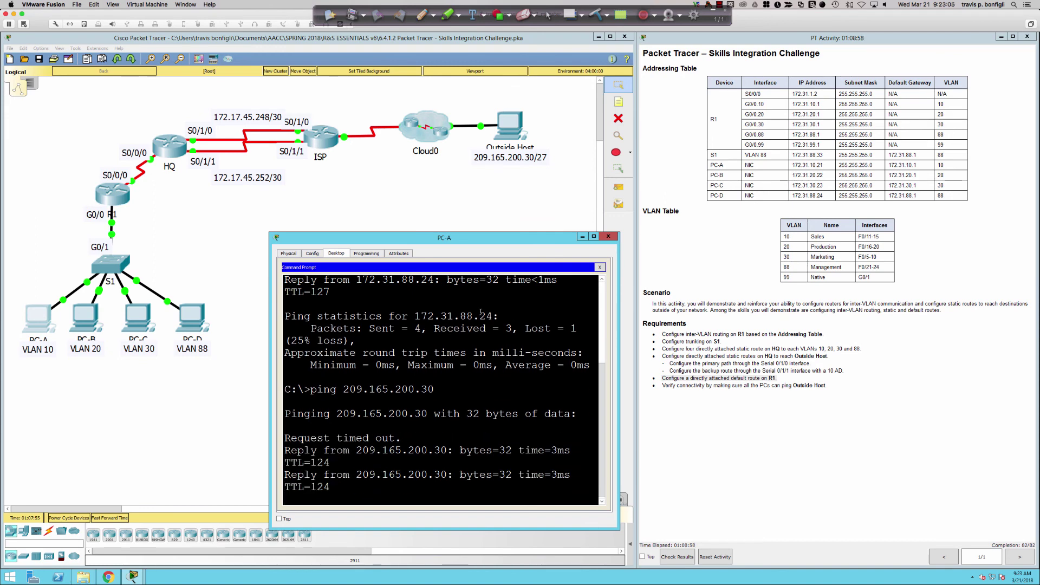
Open PC-B's Command Prompt, ping the Outside Host at 209.165.200.30, and close PC-B's window
{"action": "left_click", "coordinate": [87, 314]}
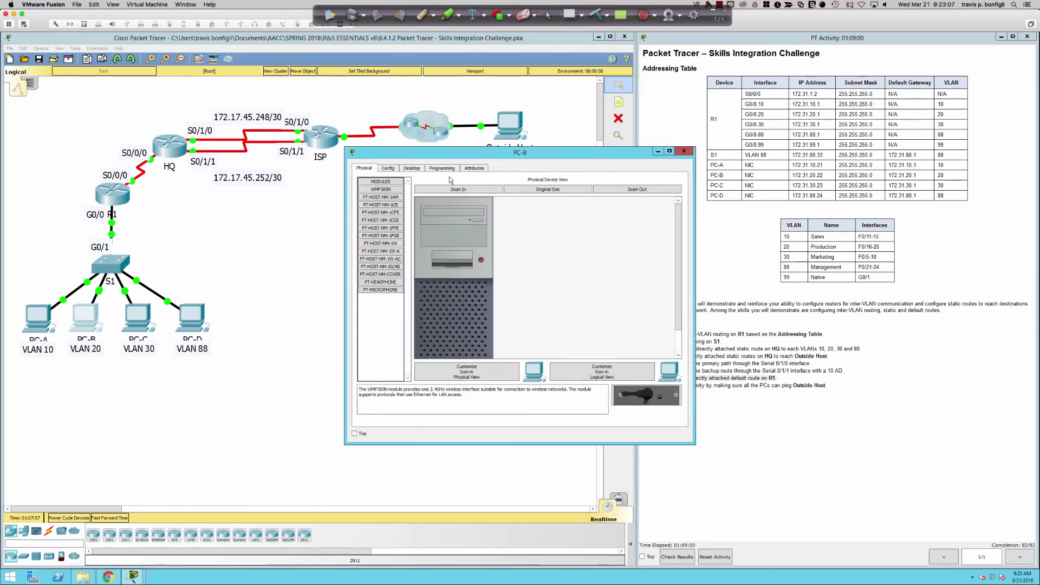
{"action": "left_click", "coordinate": [412, 169]}
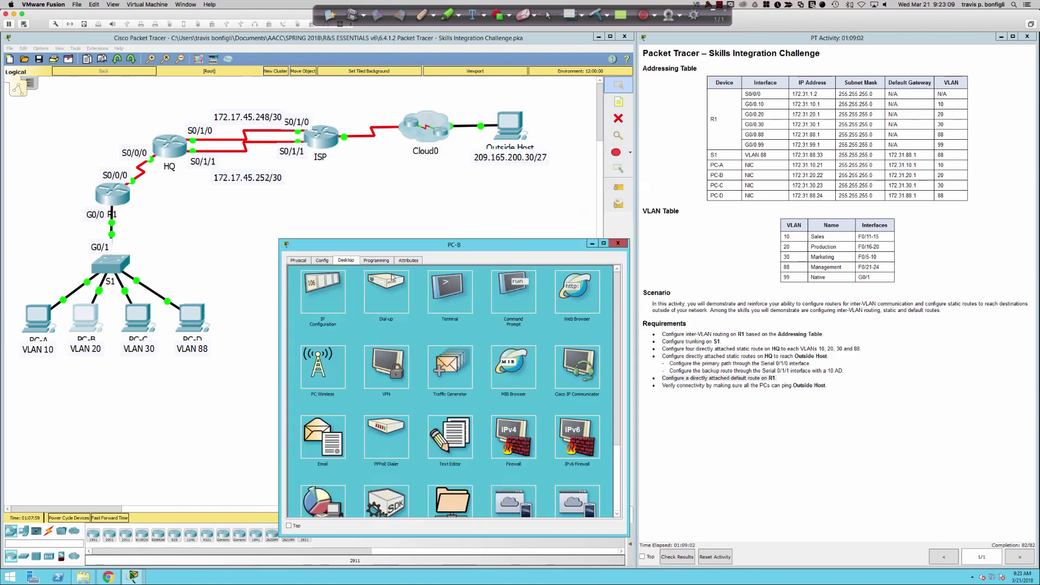
{"action": "left_click", "coordinate": [461, 291]}
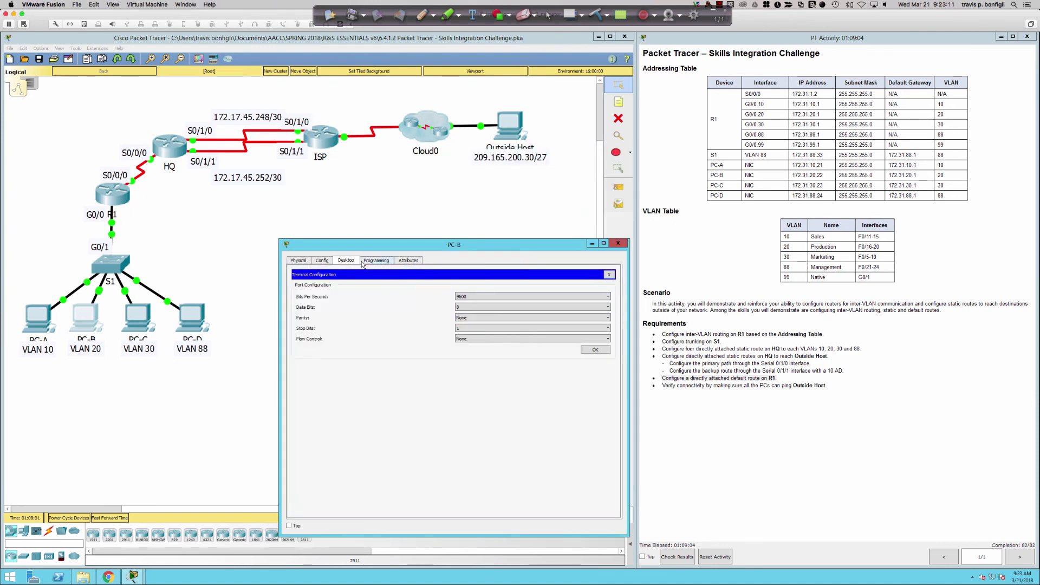
{"action": "left_click", "coordinate": [609, 275]}
{"action": "left_click", "coordinate": [516, 293]}
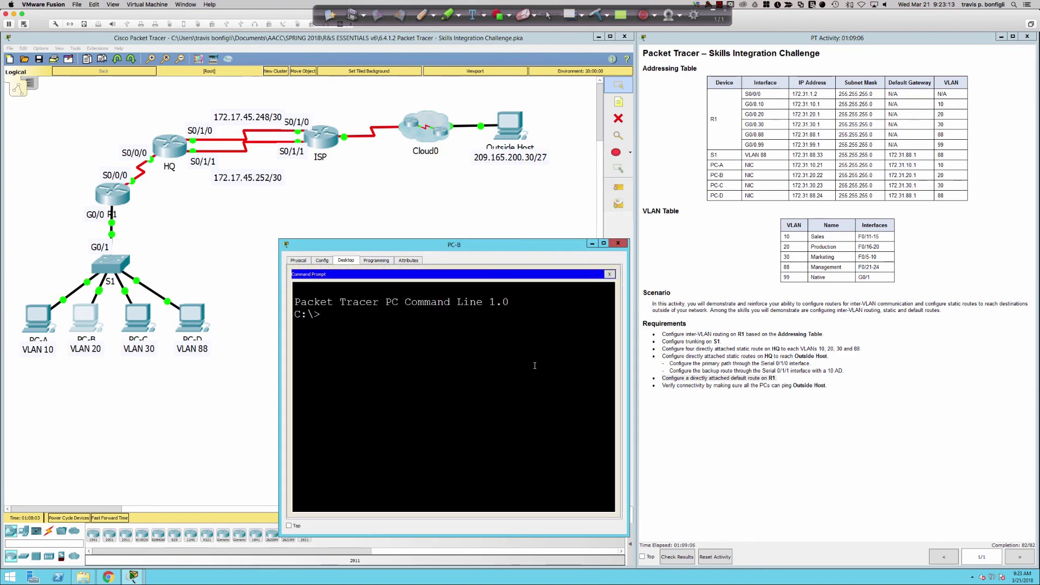
{"action": "type", "text": "ping 209.165.200.30"}
{"action": "key", "text": "Return"}
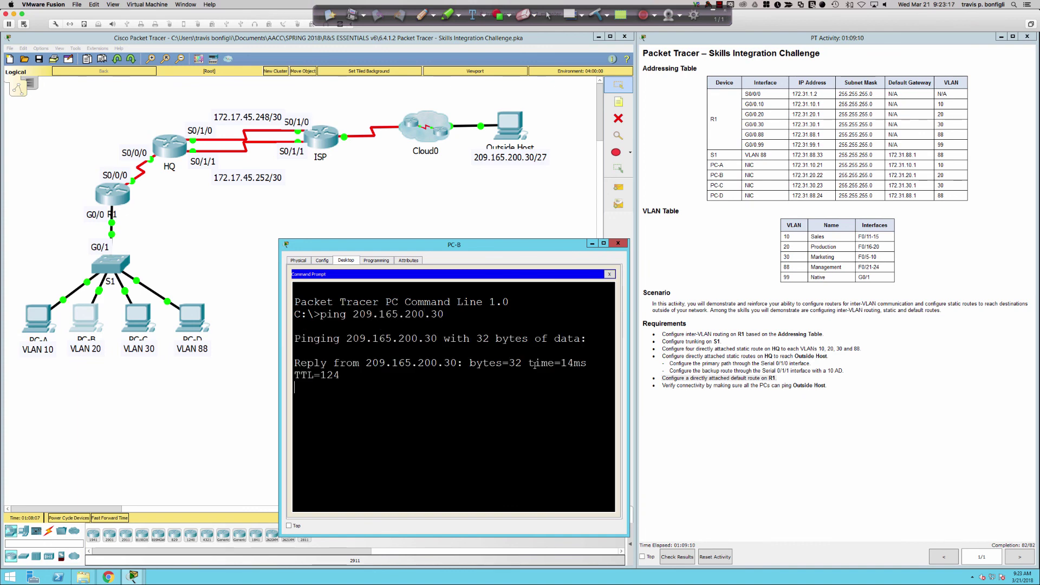
{"action": "left_click", "coordinate": [618, 242]}
Open PC-C's Command Prompt and ping the Outside Host at 209.165.200.30
{"action": "left_click", "coordinate": [137, 317]}
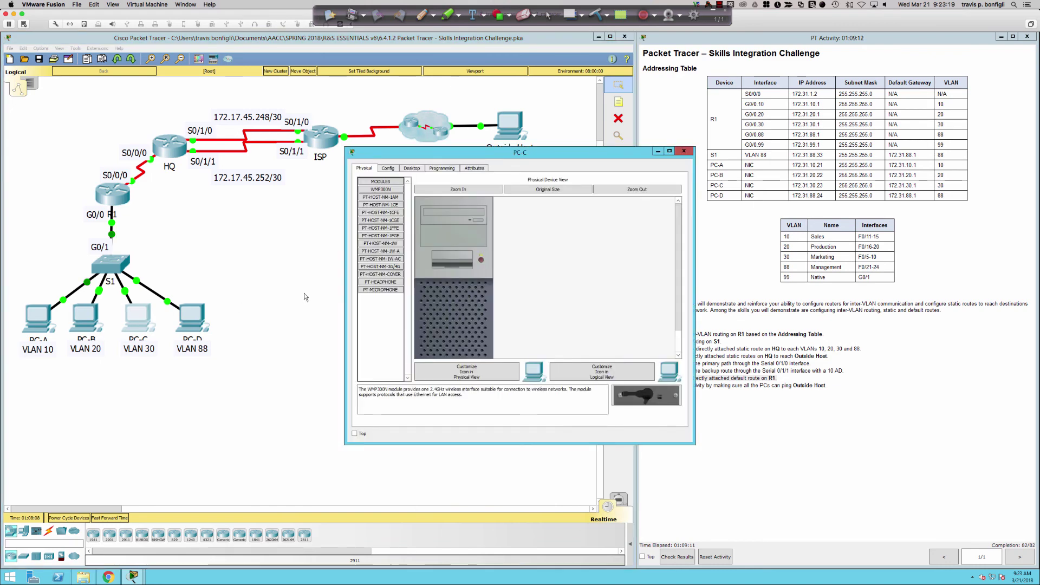
{"action": "left_click", "coordinate": [412, 168]}
{"action": "left_click", "coordinate": [569, 258]}
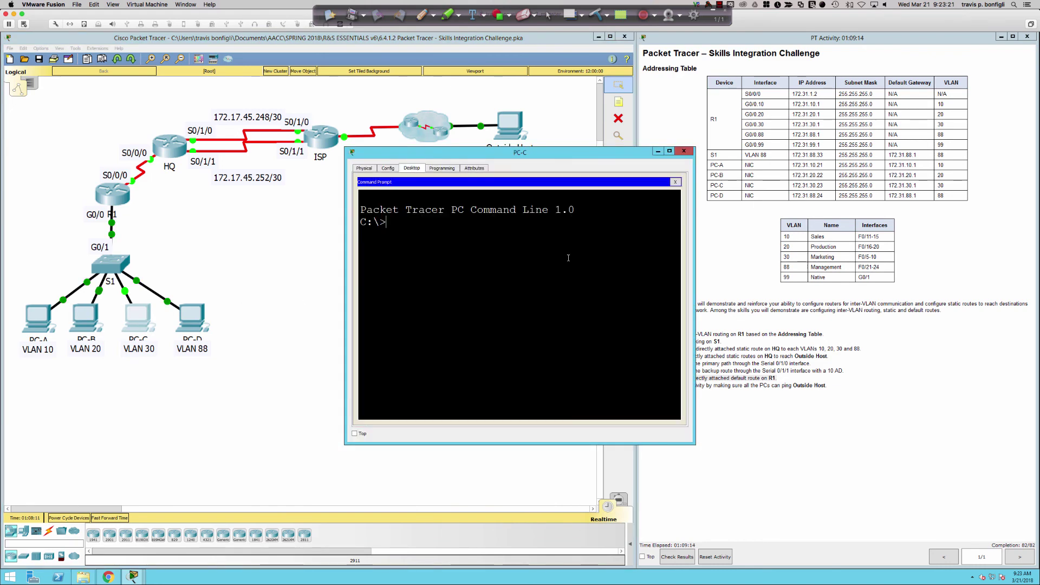
{"action": "type", "text": "ping 209.1"}
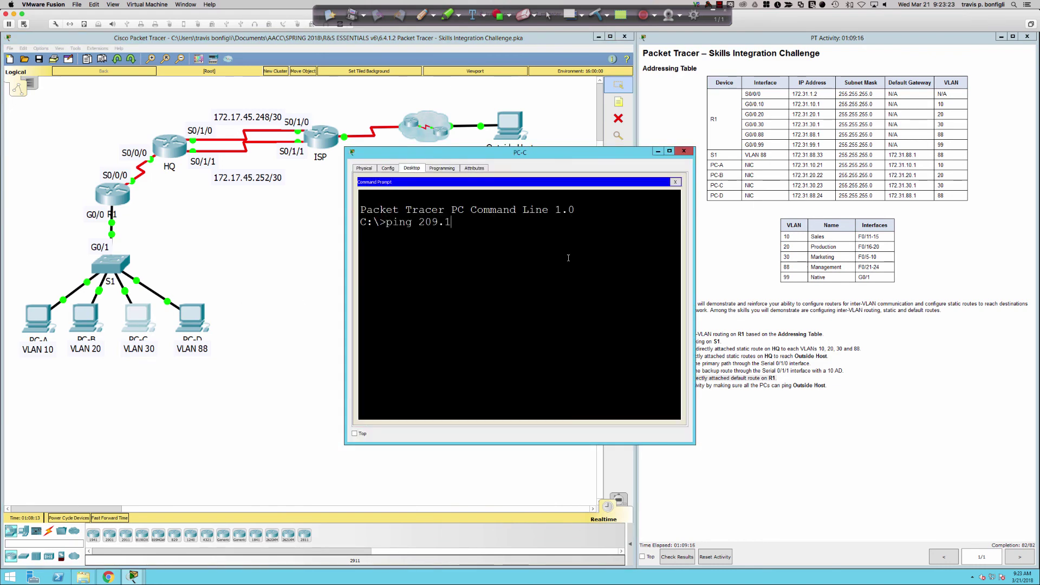
{"action": "type", "text": "65.200.30"}
{"action": "key", "text": "Return"}
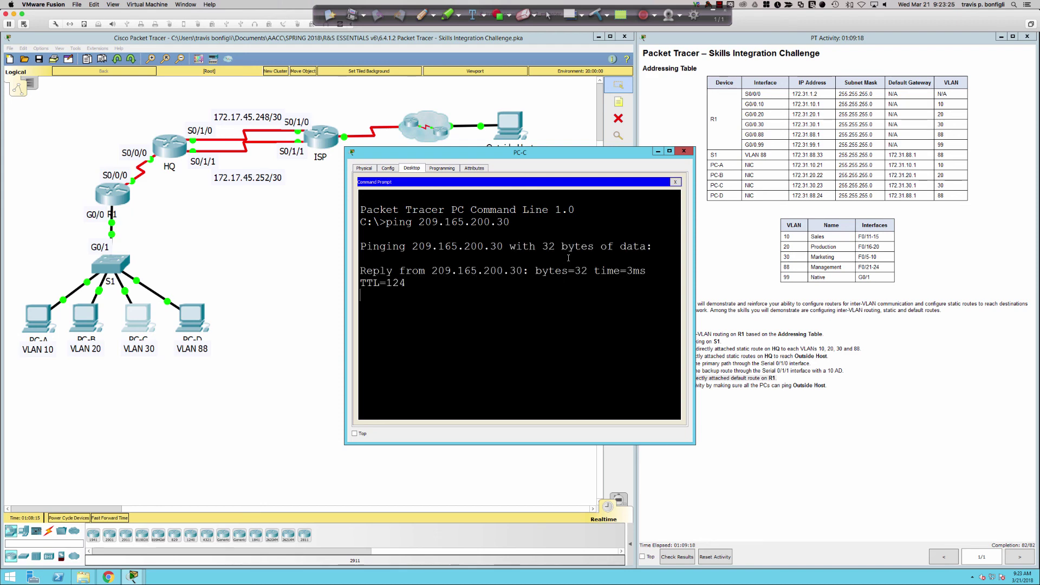
Open PC-D's Command Prompt, ping the Outside Host at 209.165.200.30, and move PC-D's window clear of the Outside Host in the topology
{"action": "left_click", "coordinate": [193, 319]}
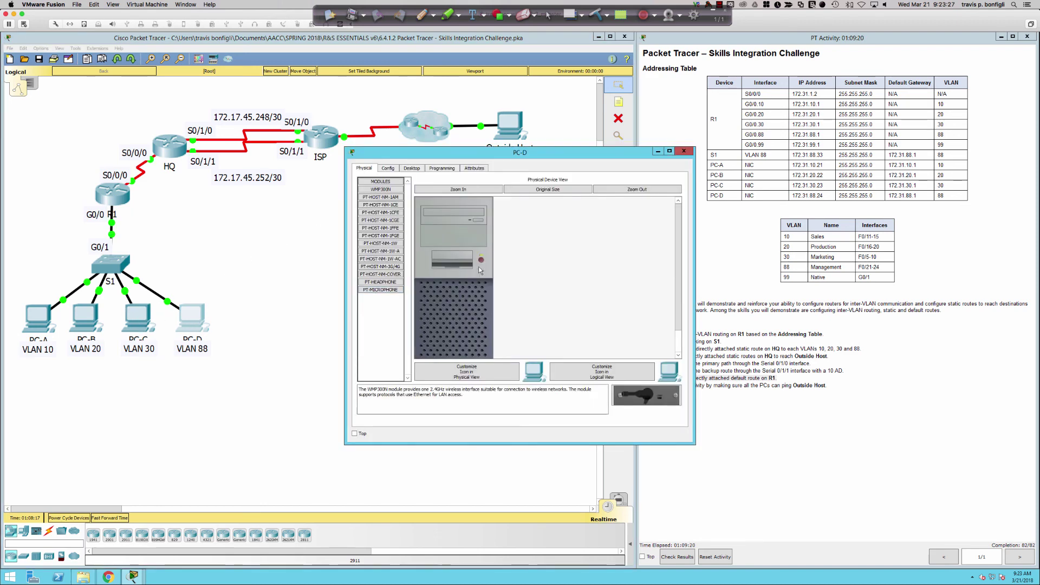
{"action": "left_click", "coordinate": [412, 168]}
{"action": "left_click", "coordinate": [560, 261]}
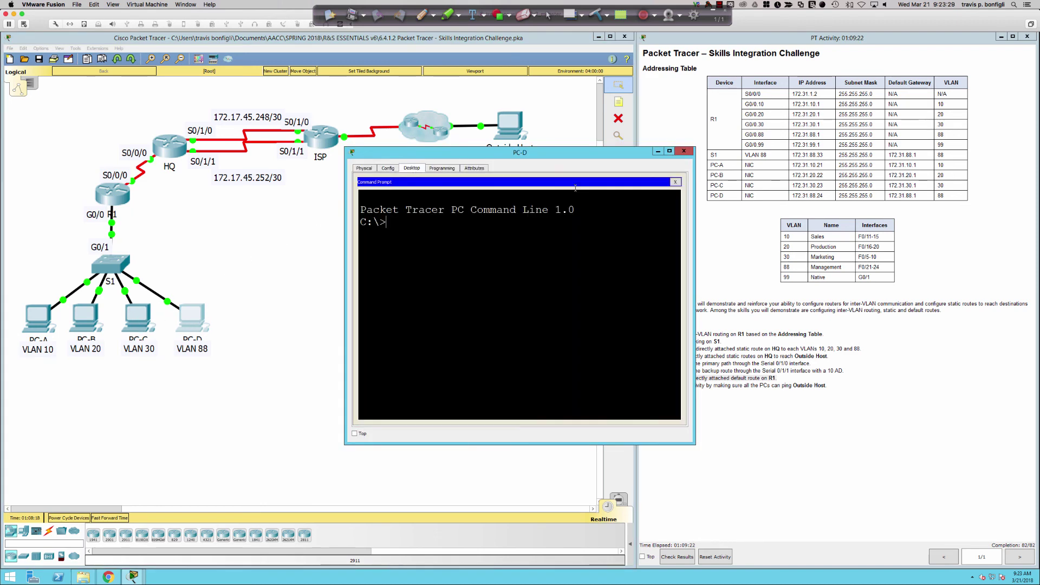
{"action": "type", "text": "ping 209.165.200.30"}
{"action": "key", "text": "Return"}
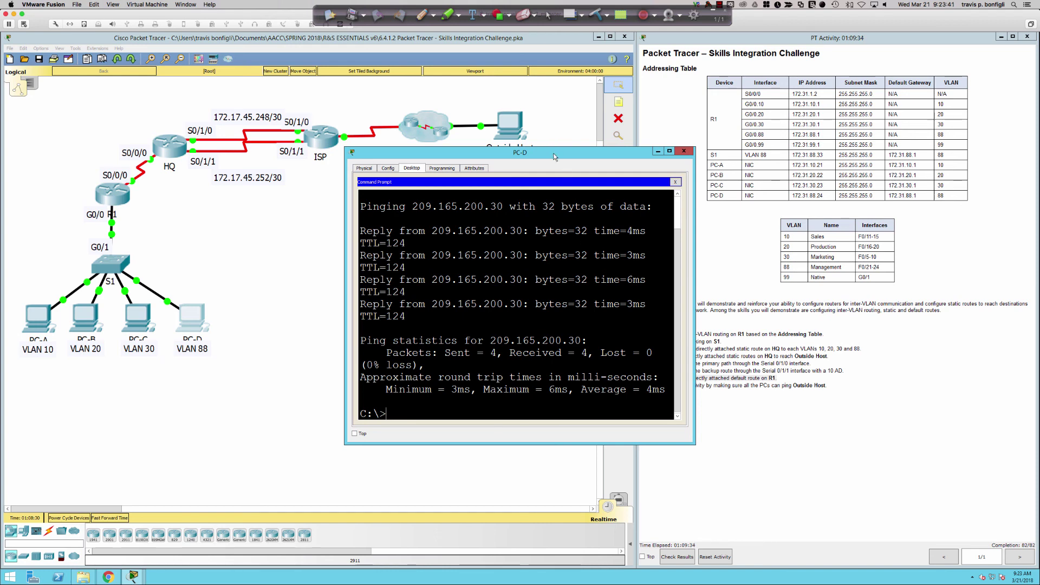
{"action": "left_click_drag", "start_coordinate": [554, 157], "coordinate": [469, 216]}
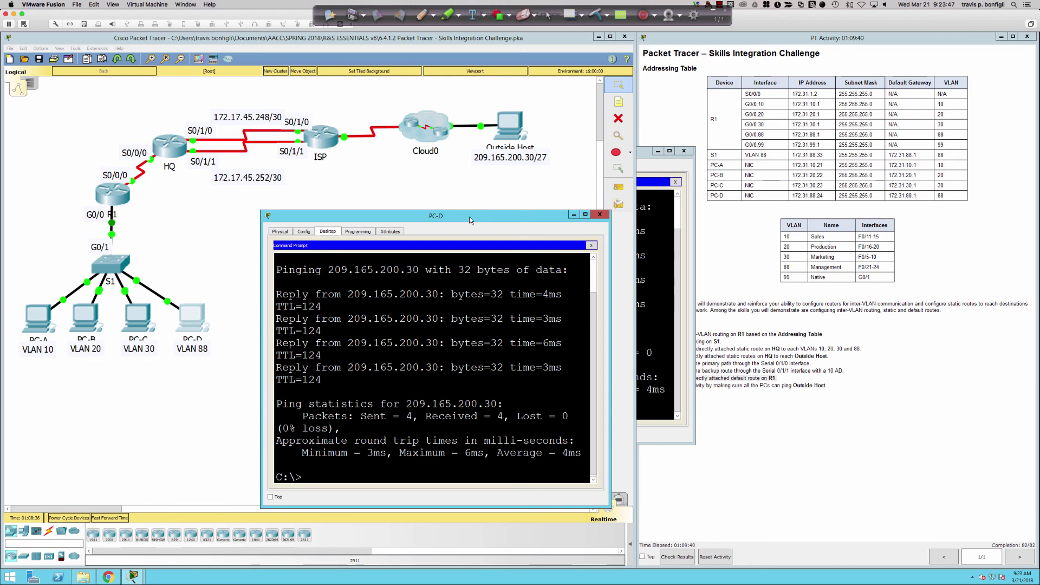
Switch to the PowerPoint presentation showing the Skills Integration Challenge title slide
{"action": "key", "text": "super+Tab"}
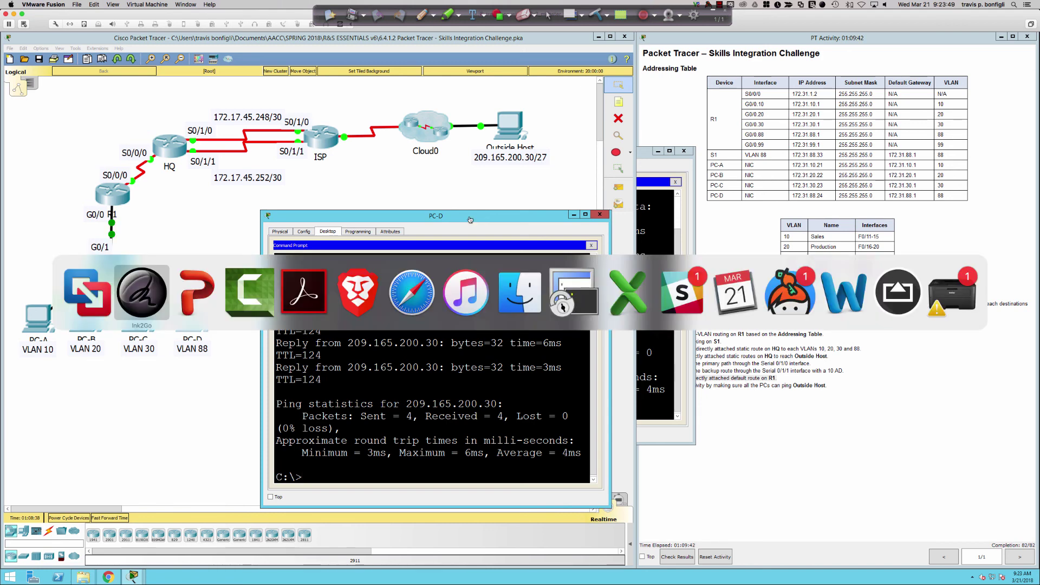
{"action": "key", "text": "super+Tab"}
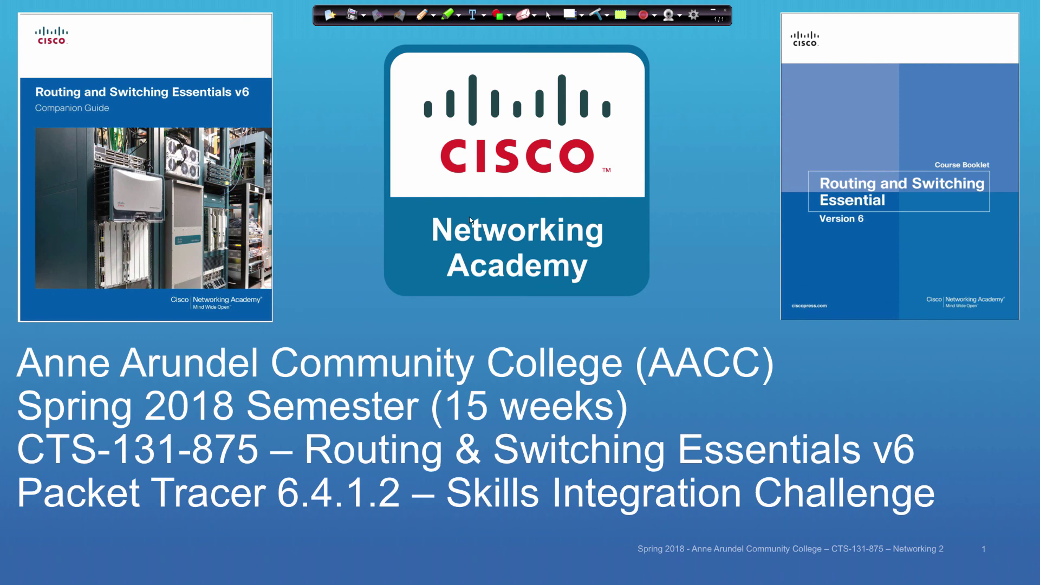